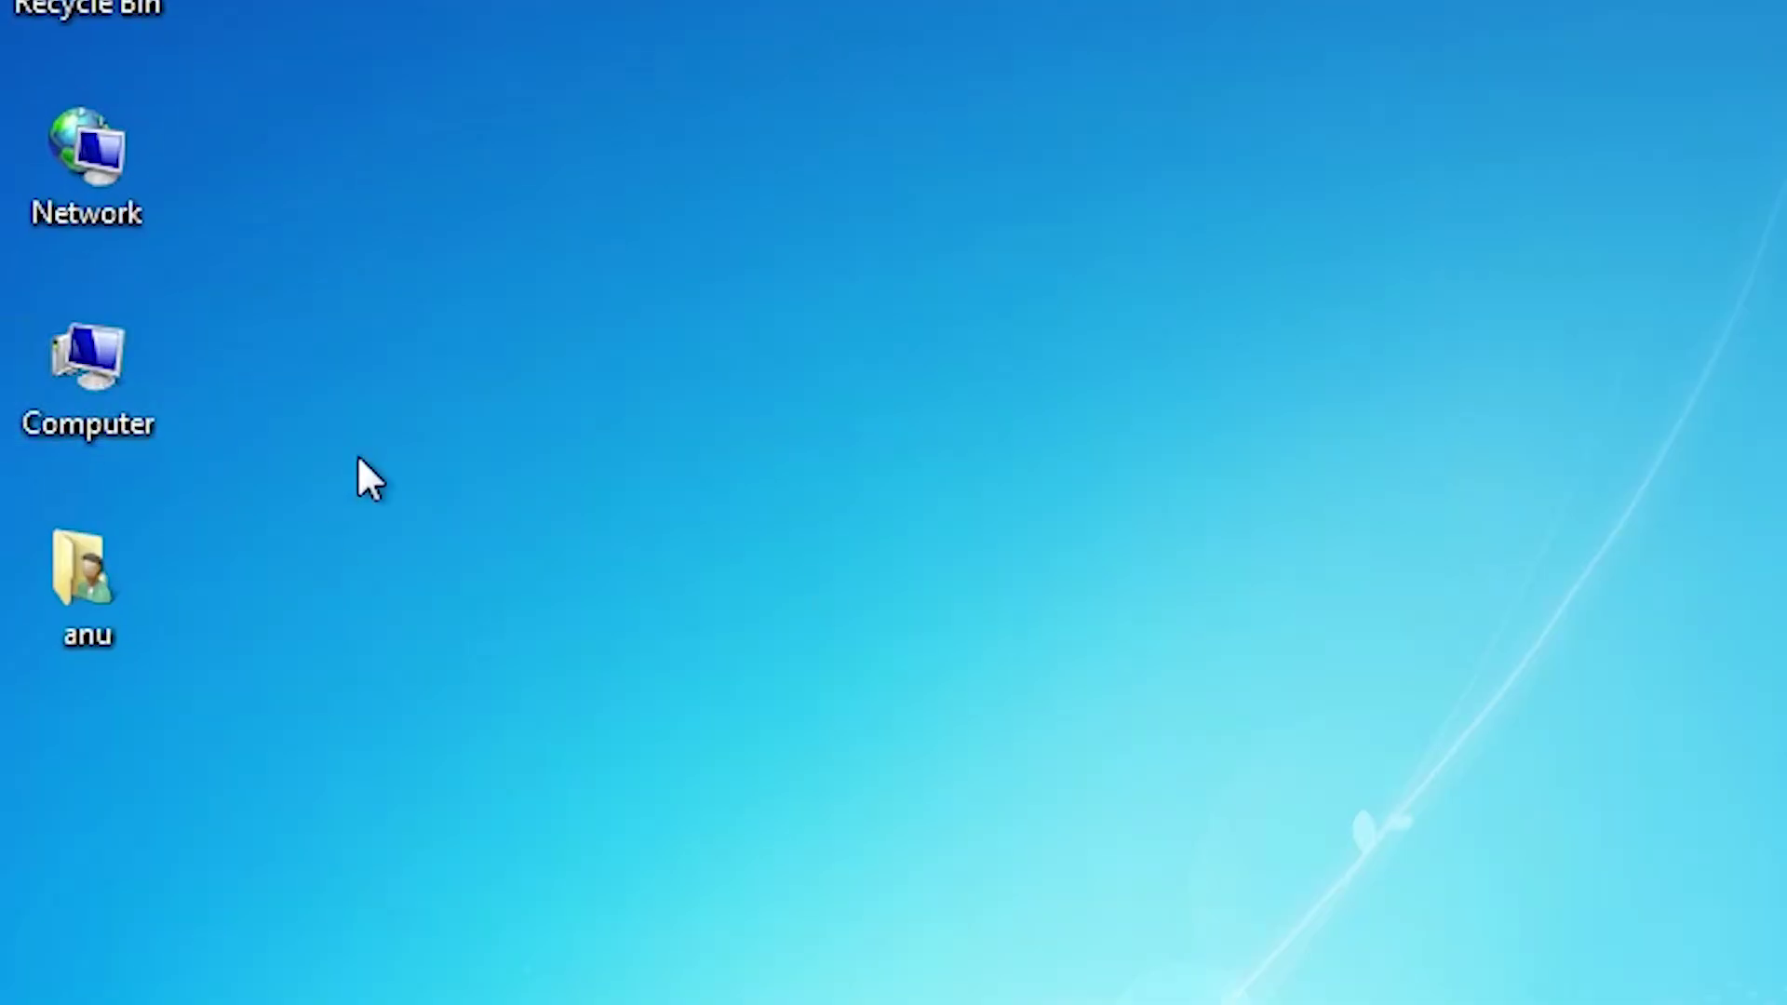
# View the system properties from the Computer icon, then close that window.
pyautogui.rightClick(81, 406)
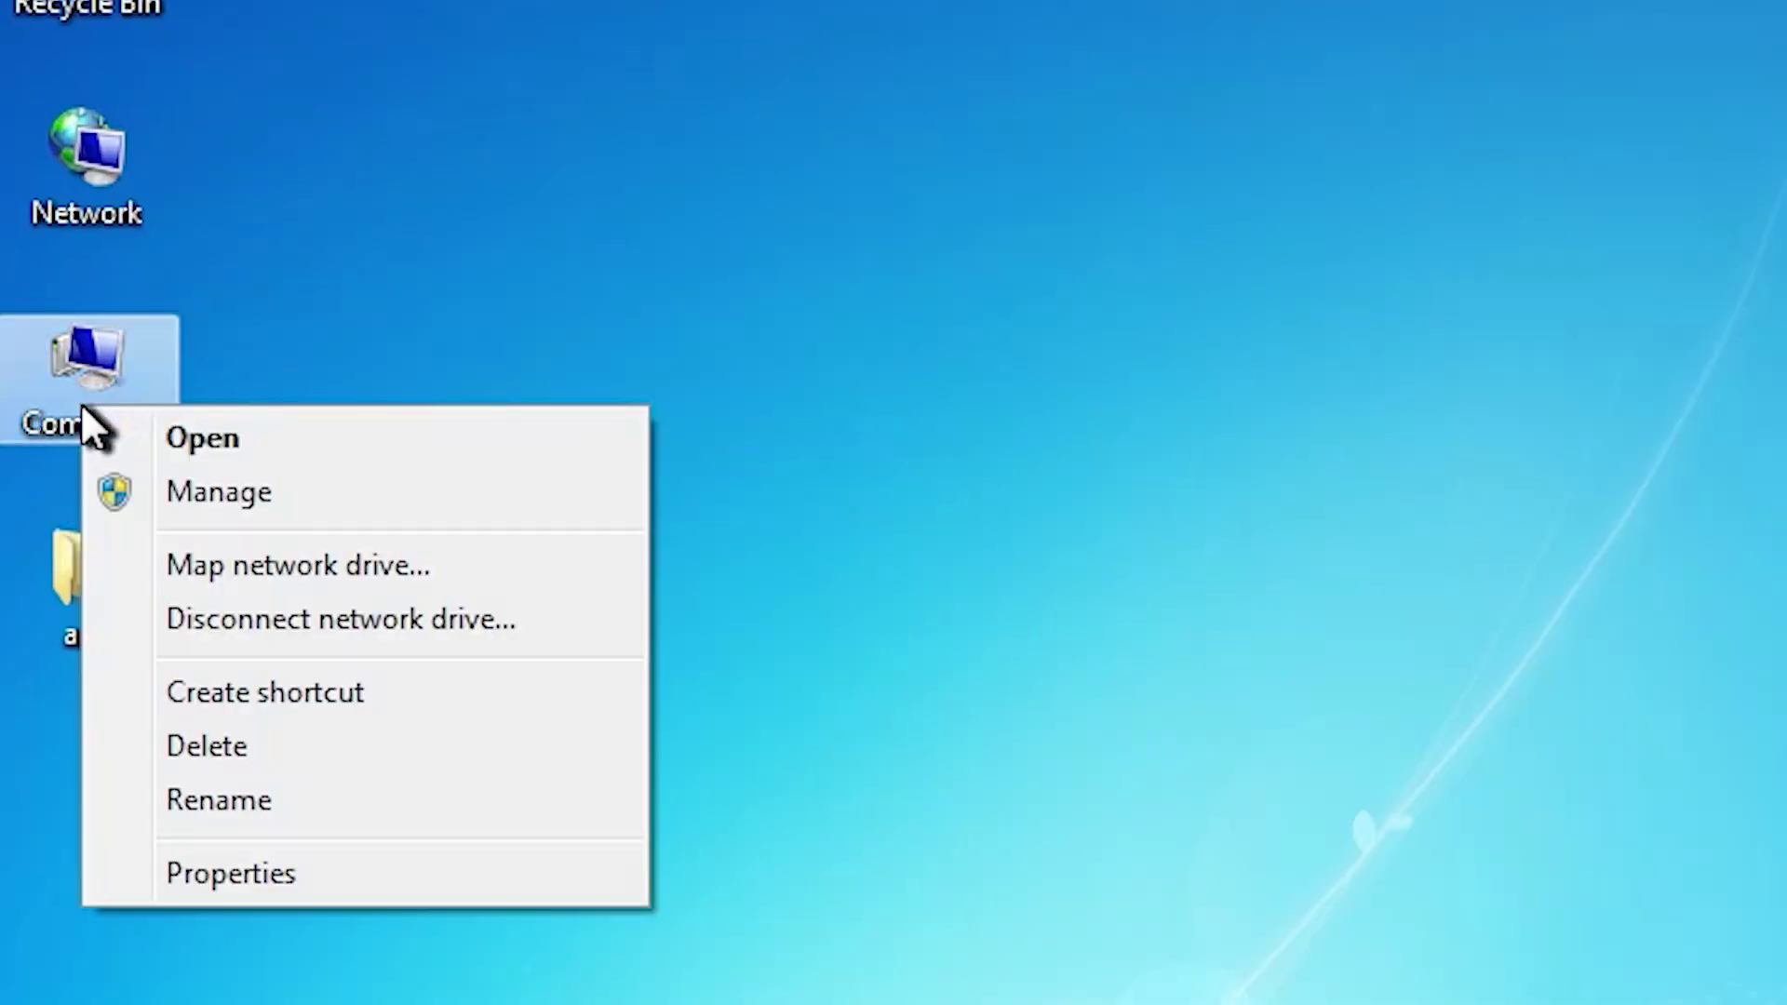
pyautogui.click(406, 873)
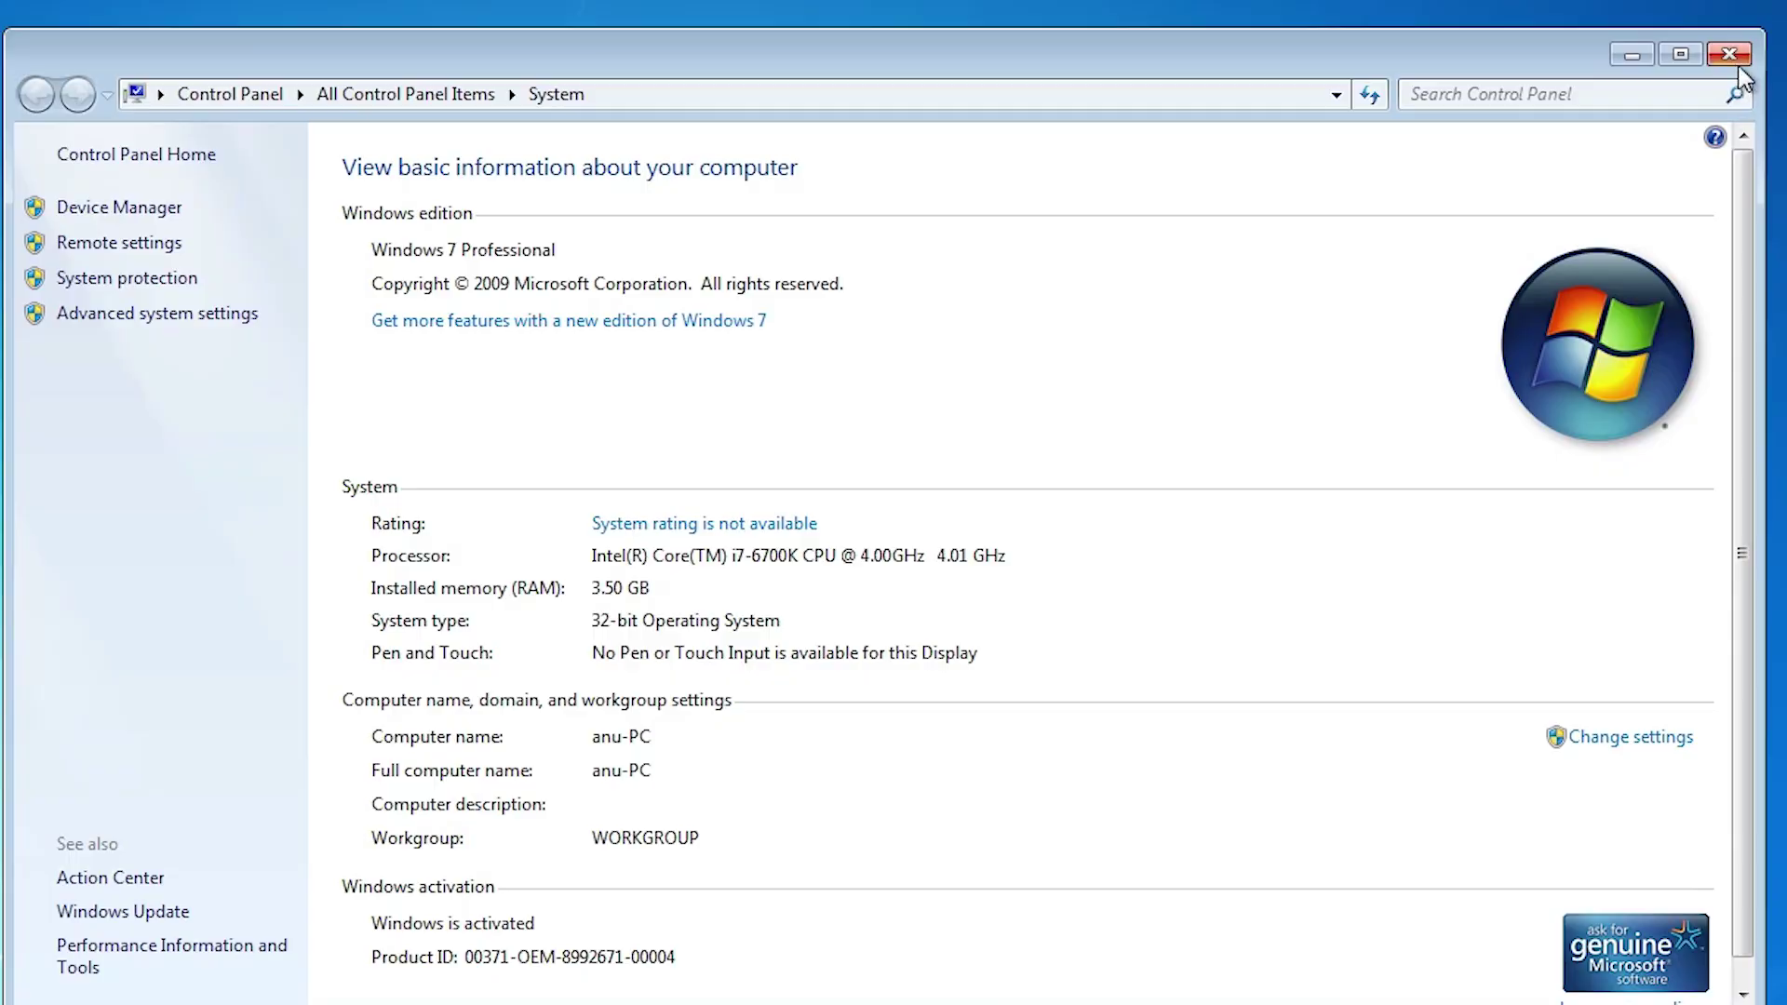
pyautogui.click(1739, 65)
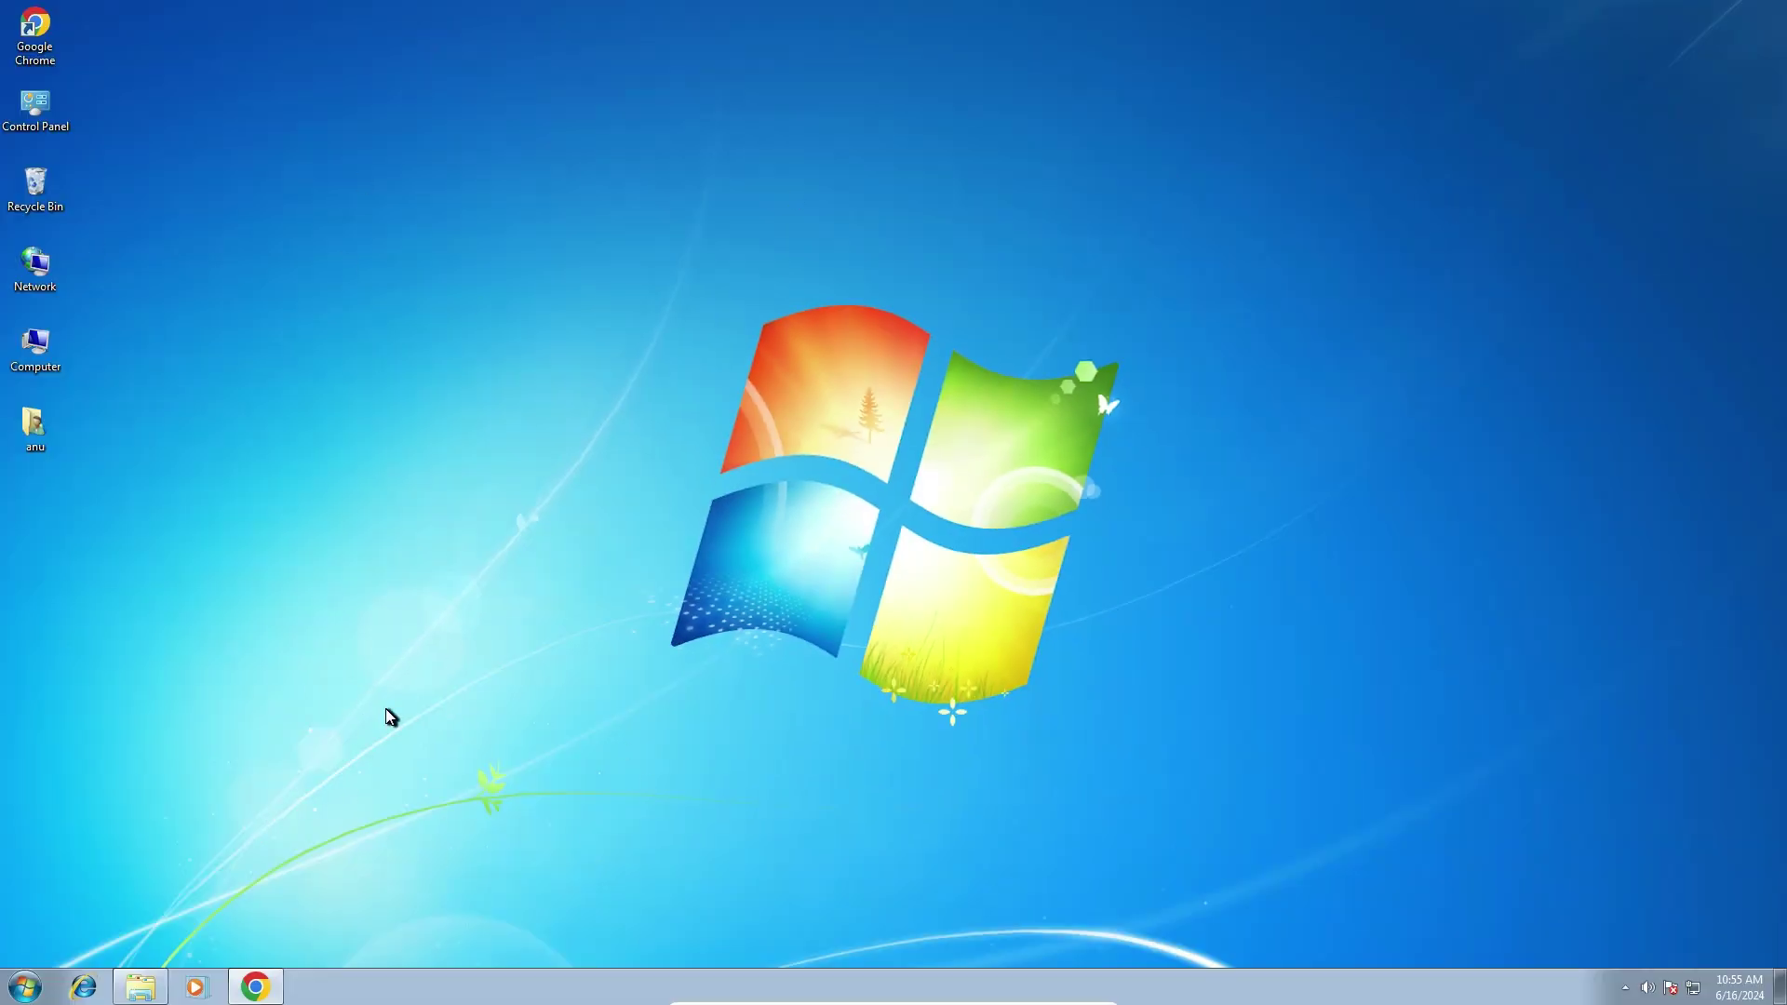
# Back in the search results, open the Epson L3210 support result in a new tab.
pyautogui.click(253, 985)
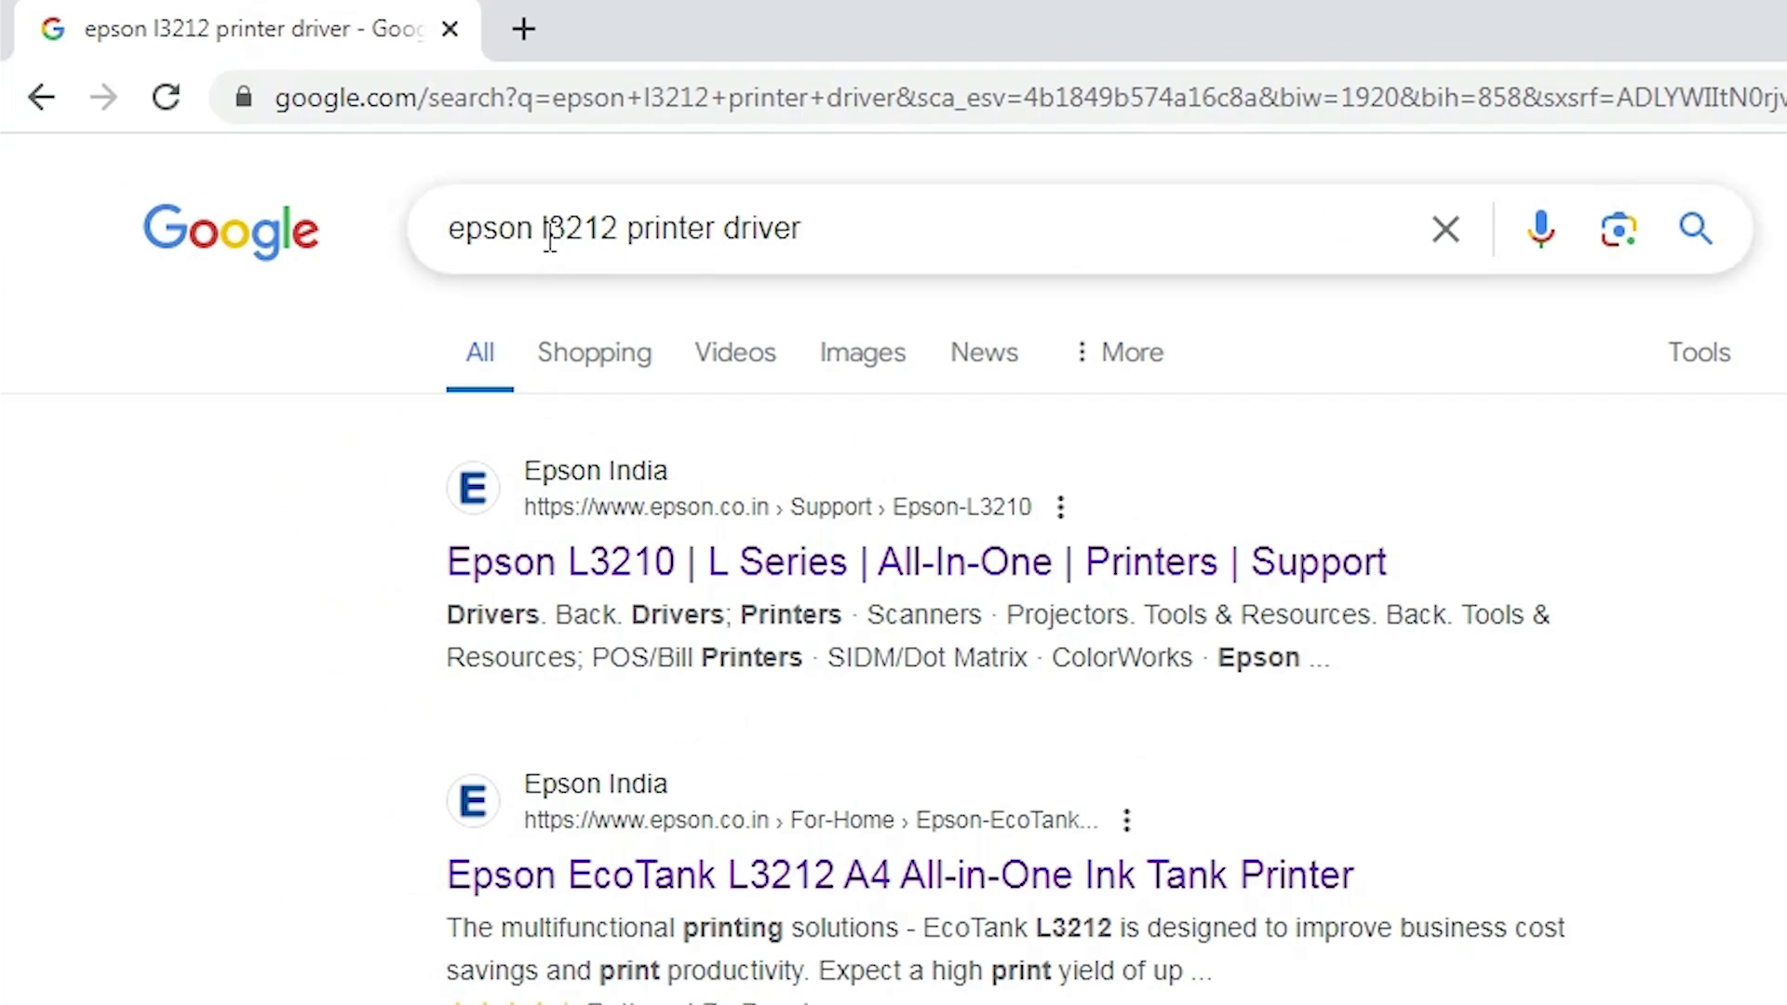
pyautogui.click(889, 248)
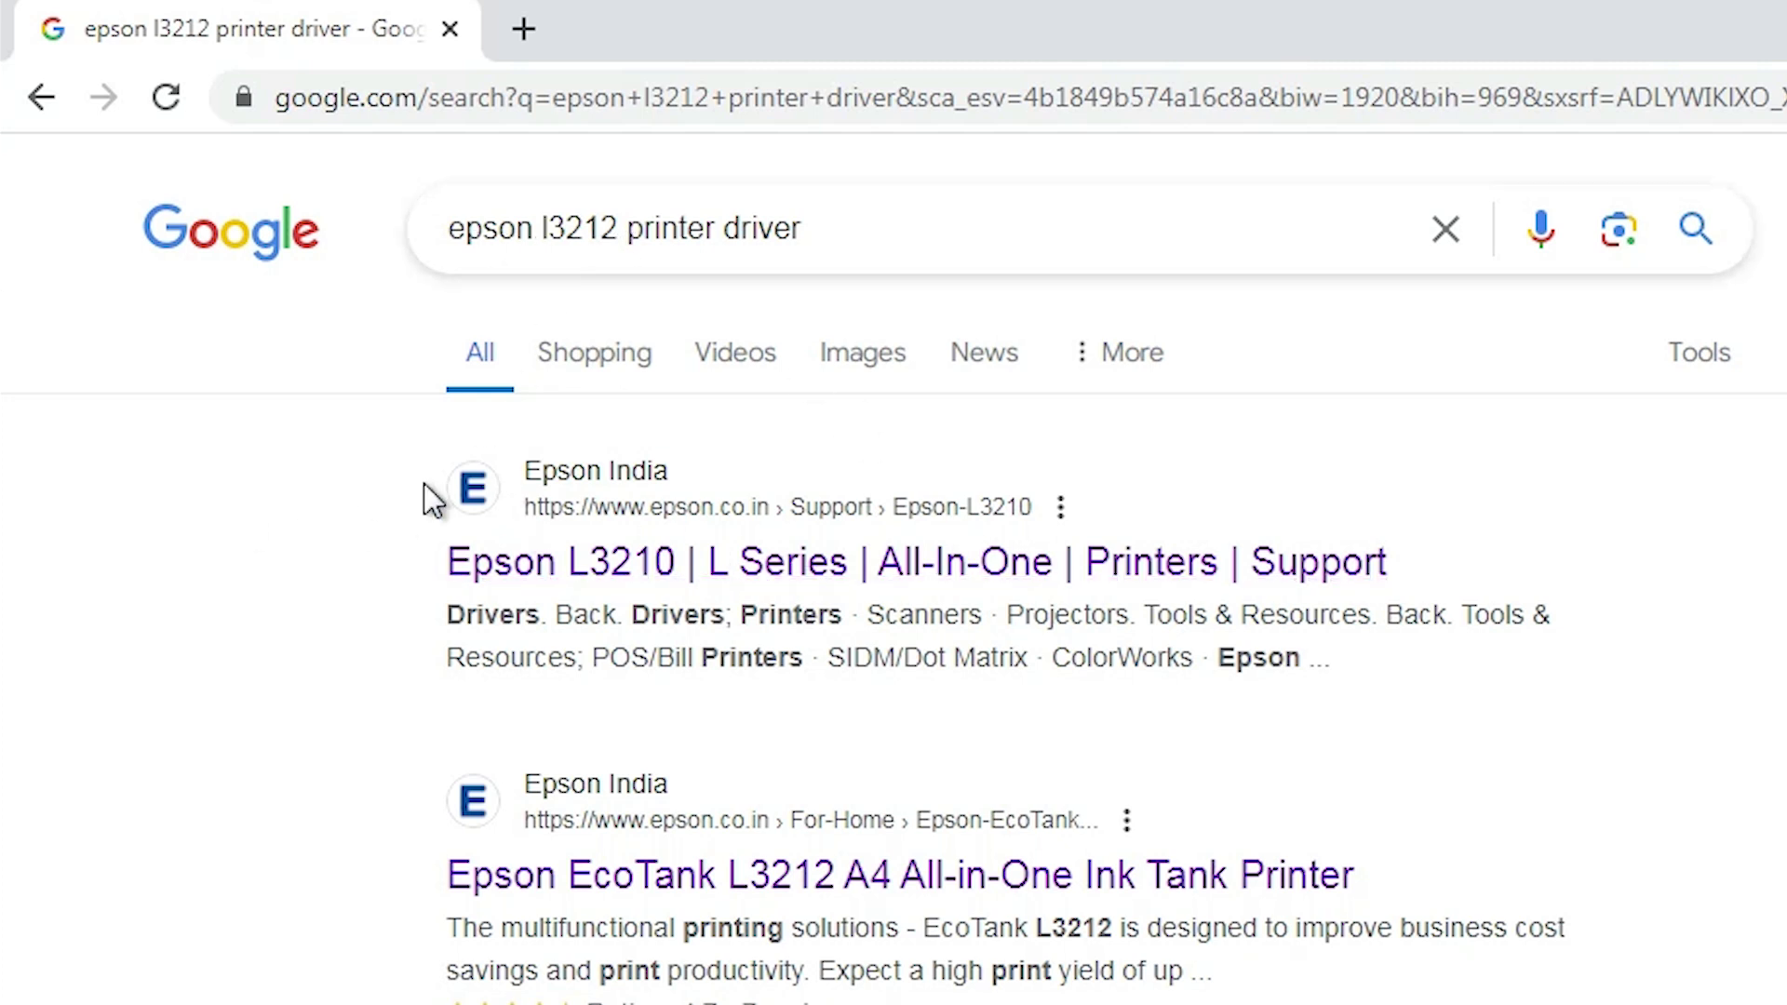
pyautogui.rightClick(596, 564)
pyautogui.click(641, 577)
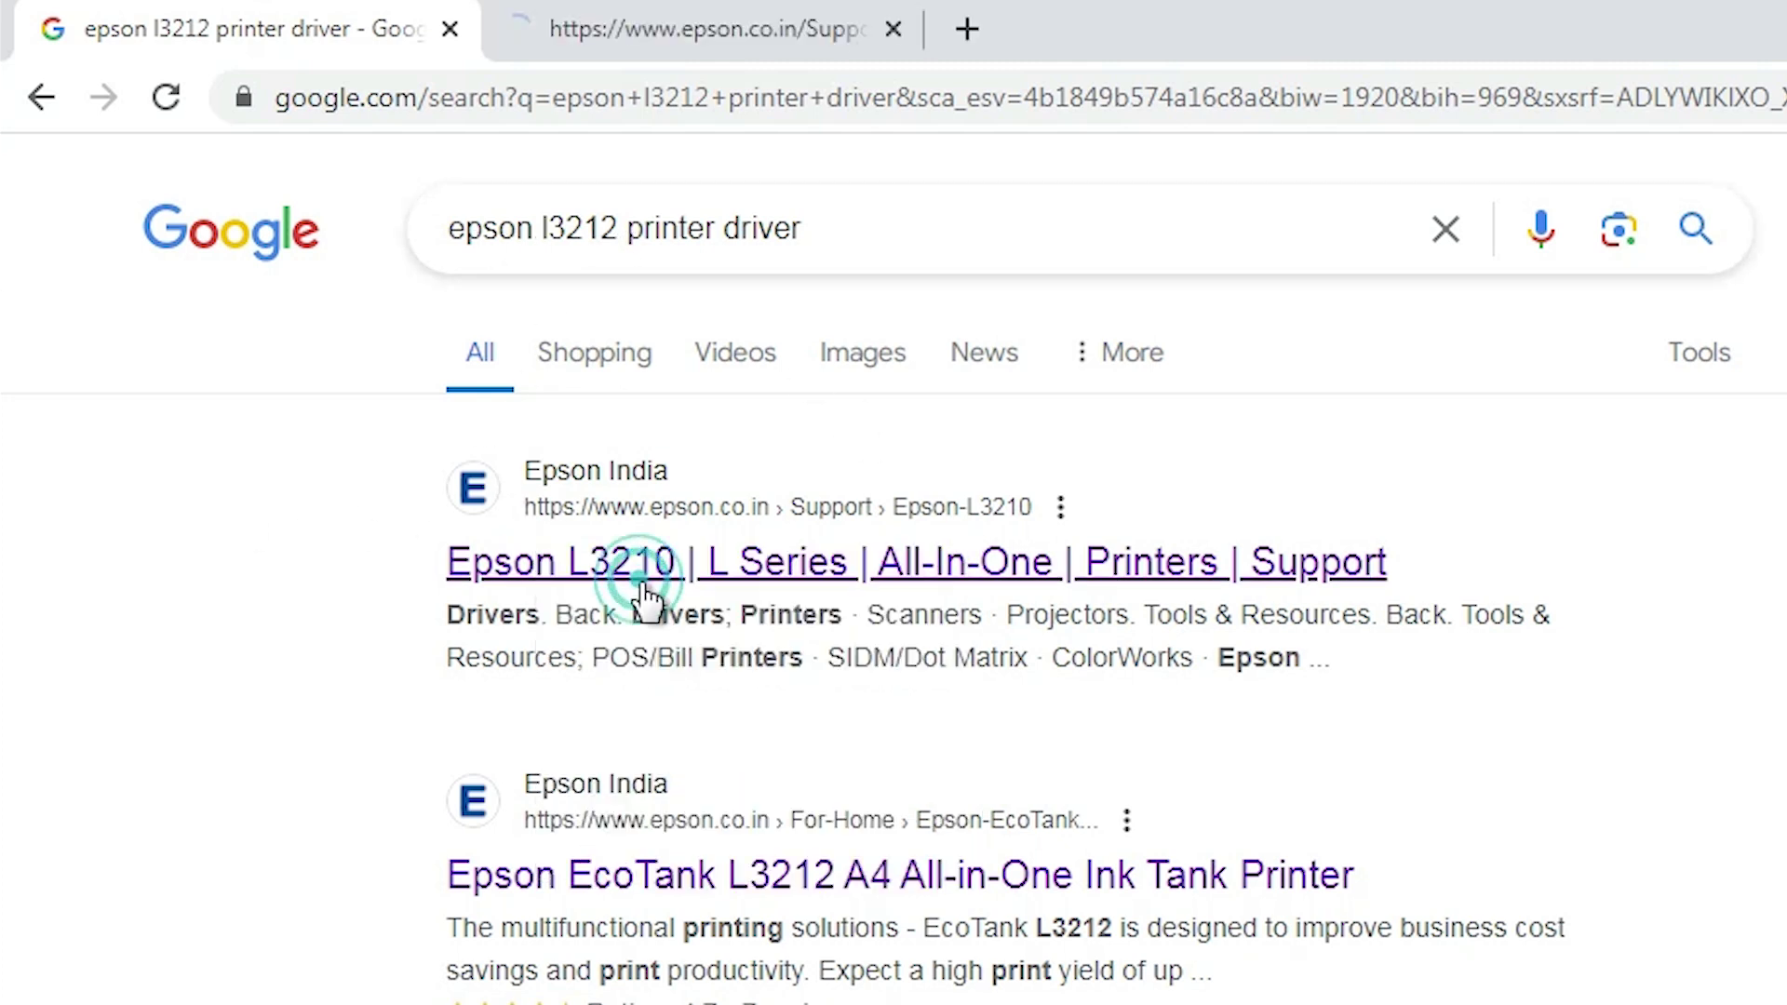
# Switch to the Epson L3210 support page and select its heading.
pyautogui.click(770, 20)
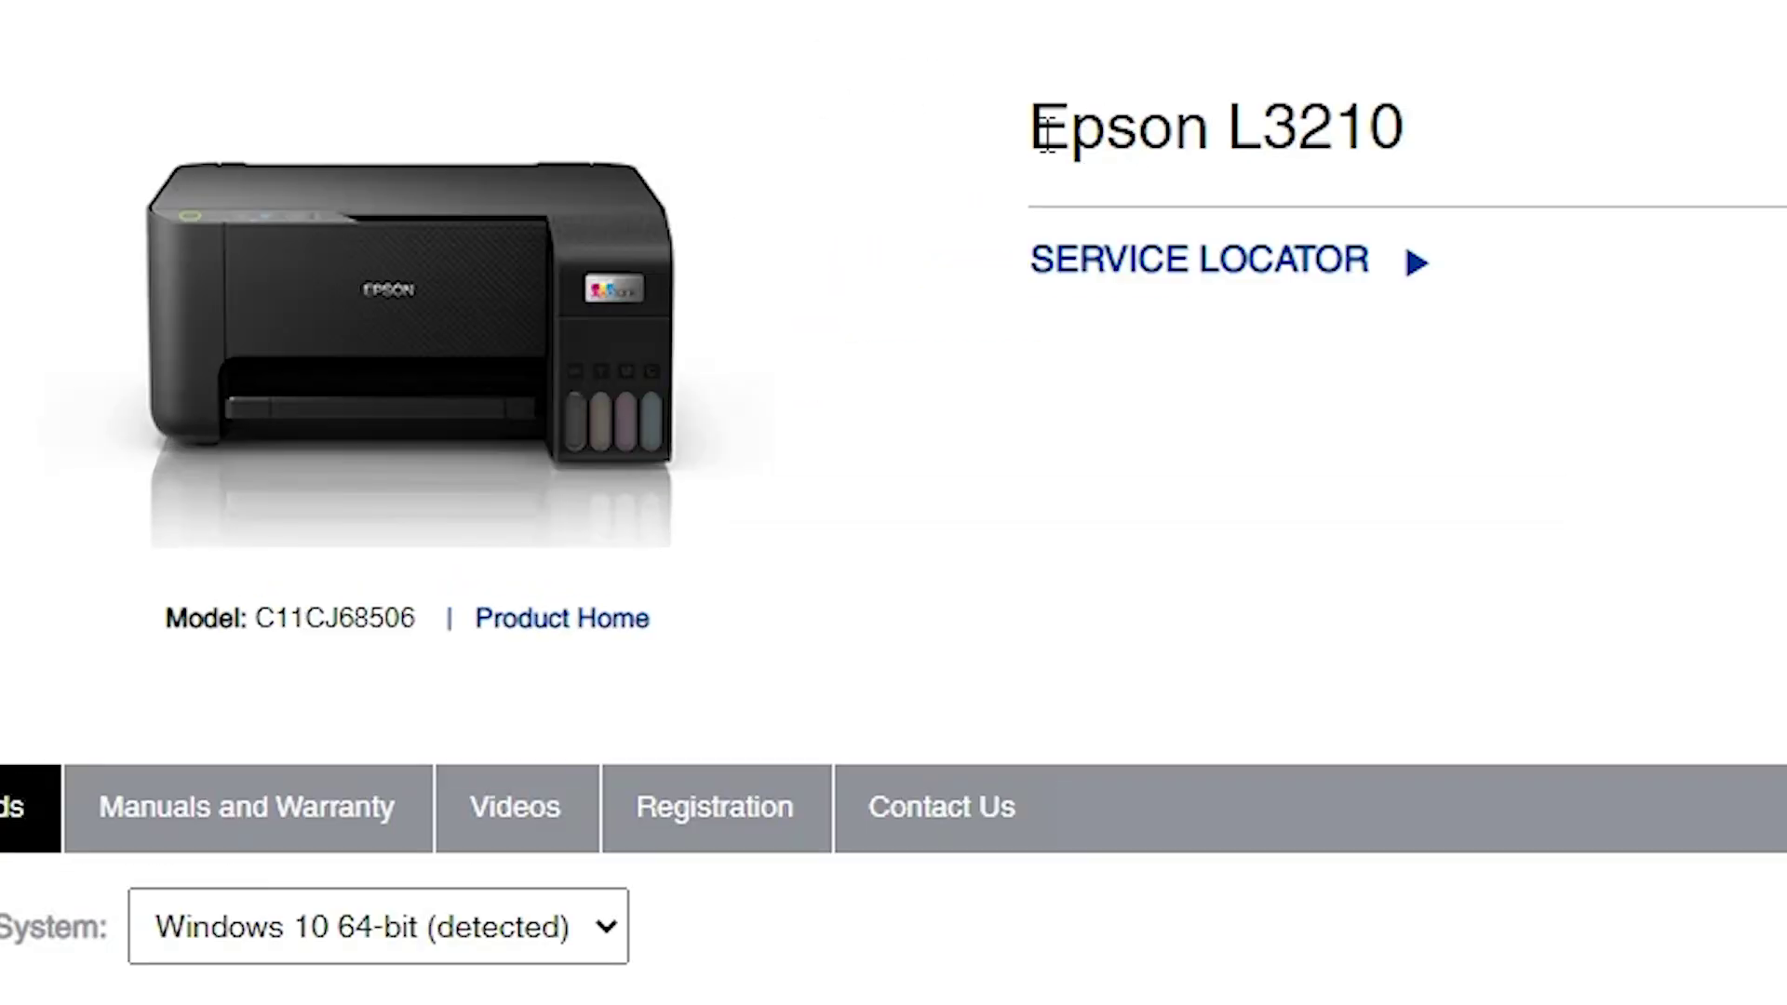
pyautogui.moveTo(1046, 131); pyautogui.dragTo(1456, 137)
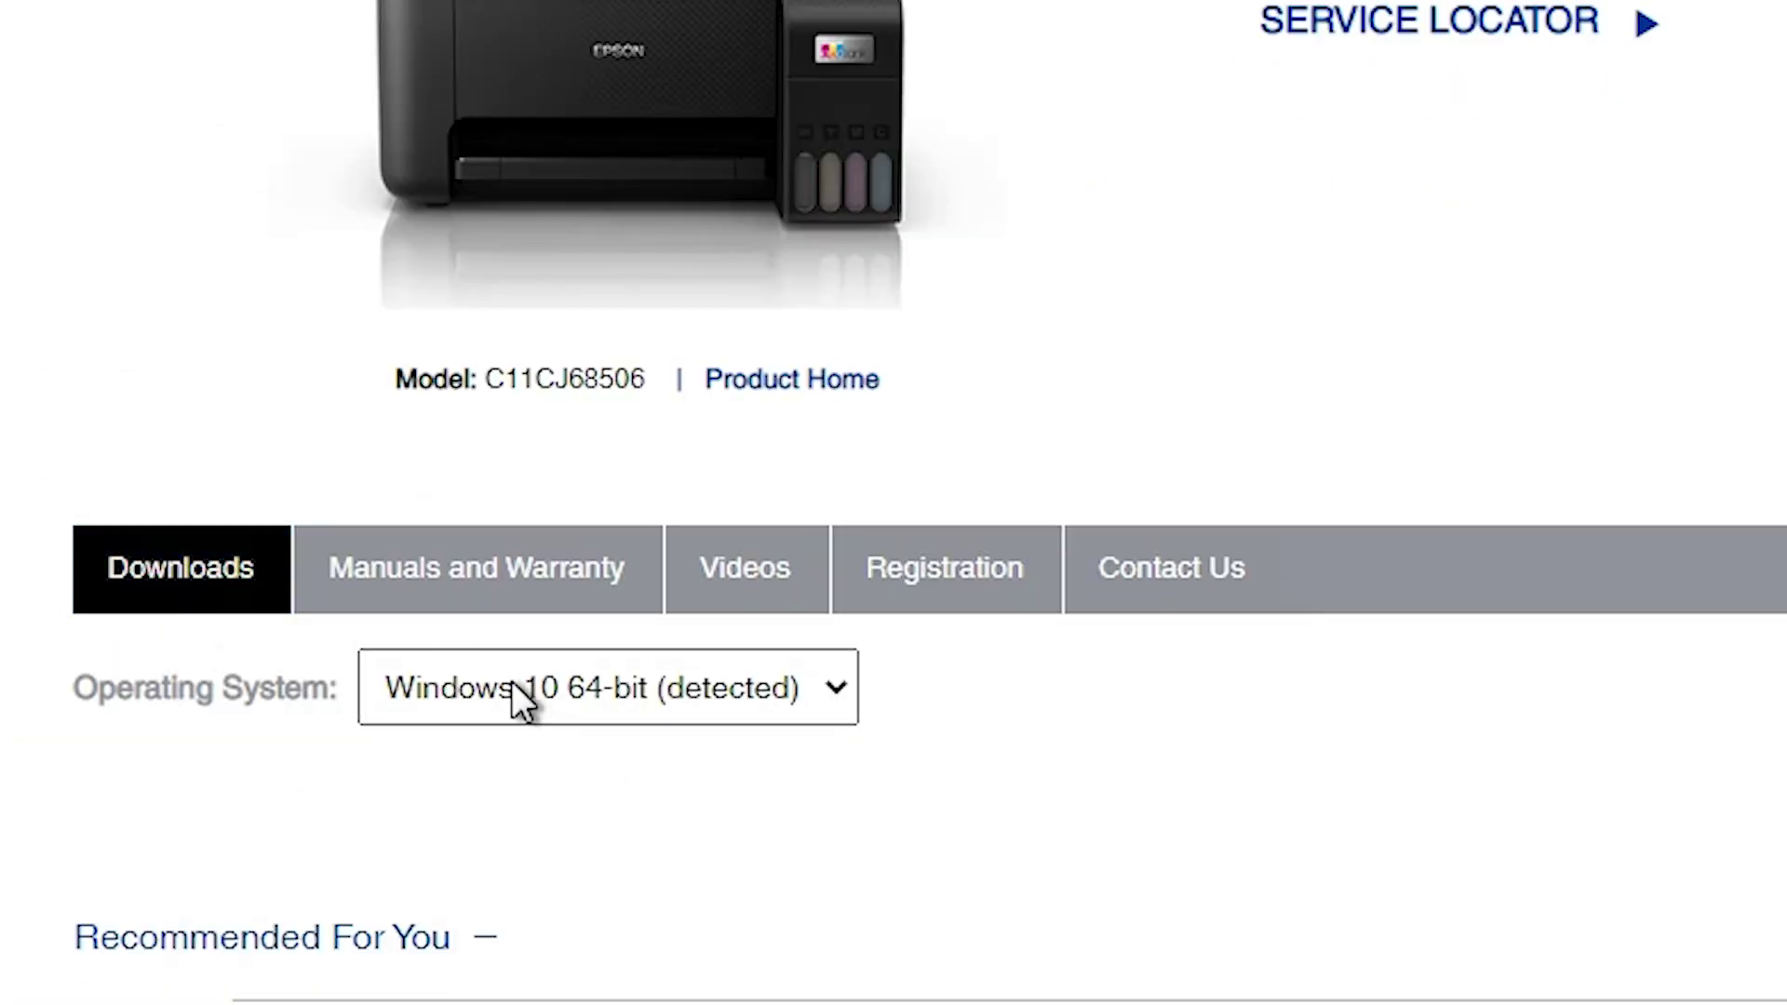
pyautogui.scroll(-5, 279, 931)
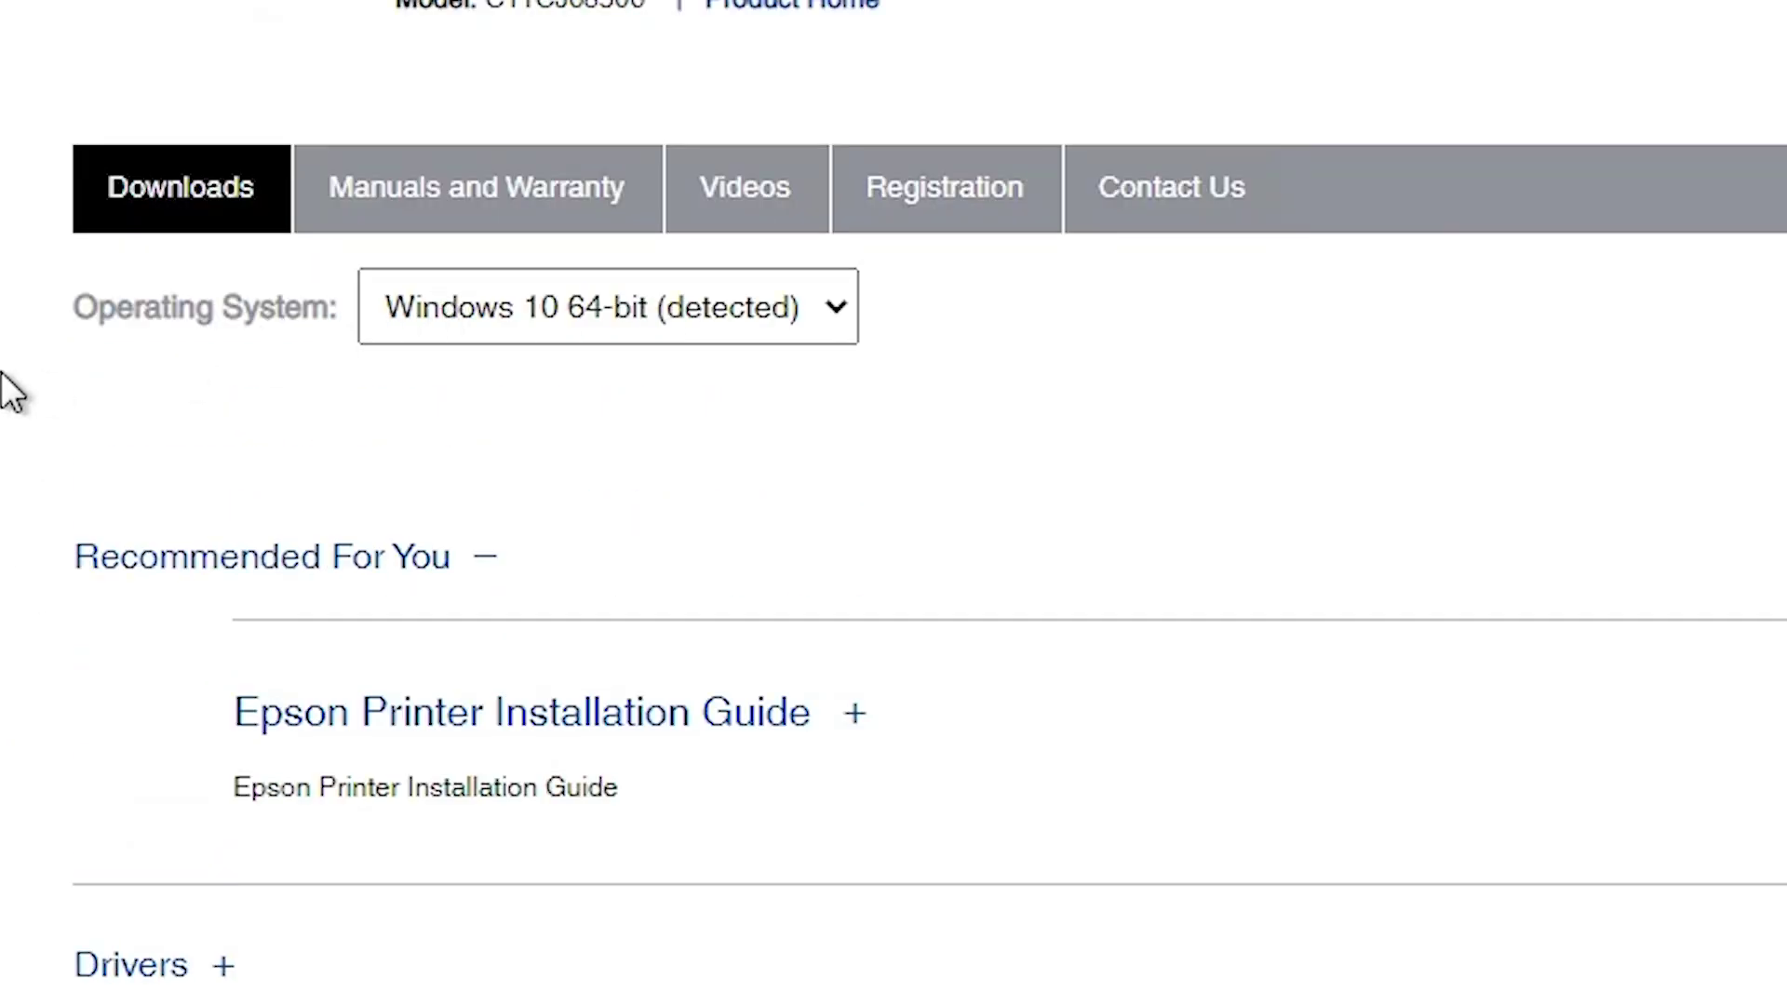
# Filter the downloads for Windows 7 32-bit and expand the Drivers section.
pyautogui.click(650, 22)
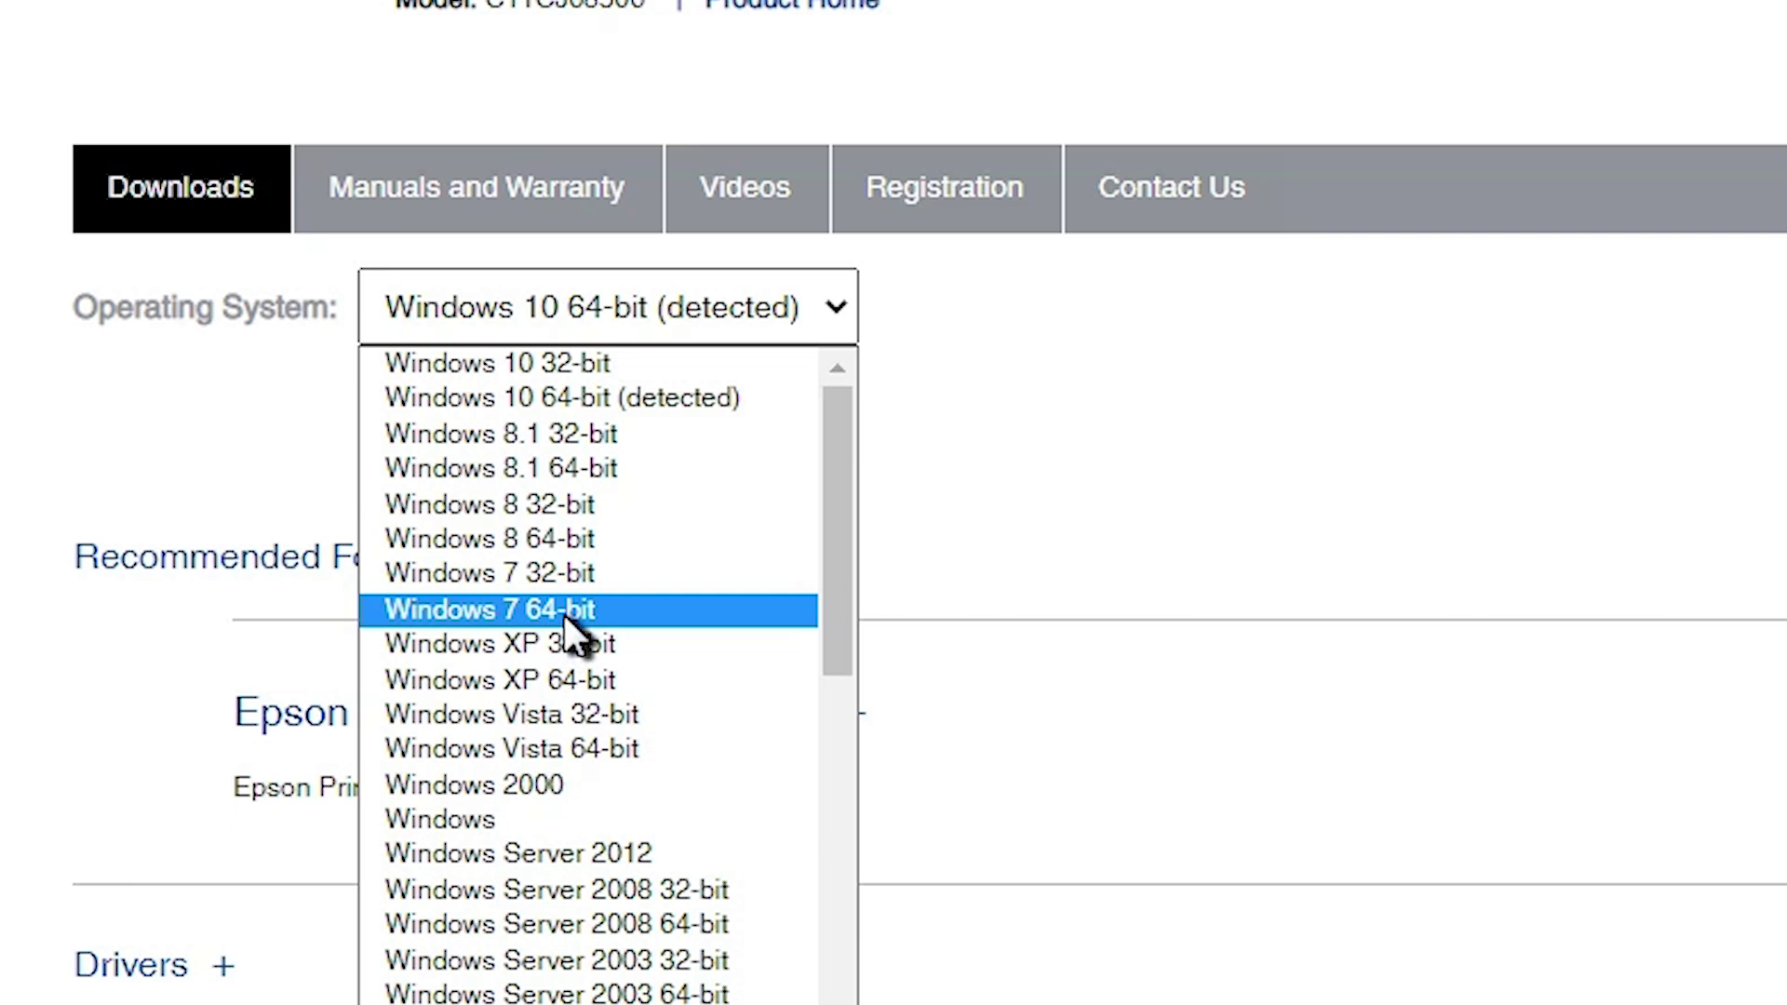
pyautogui.click(615, 575)
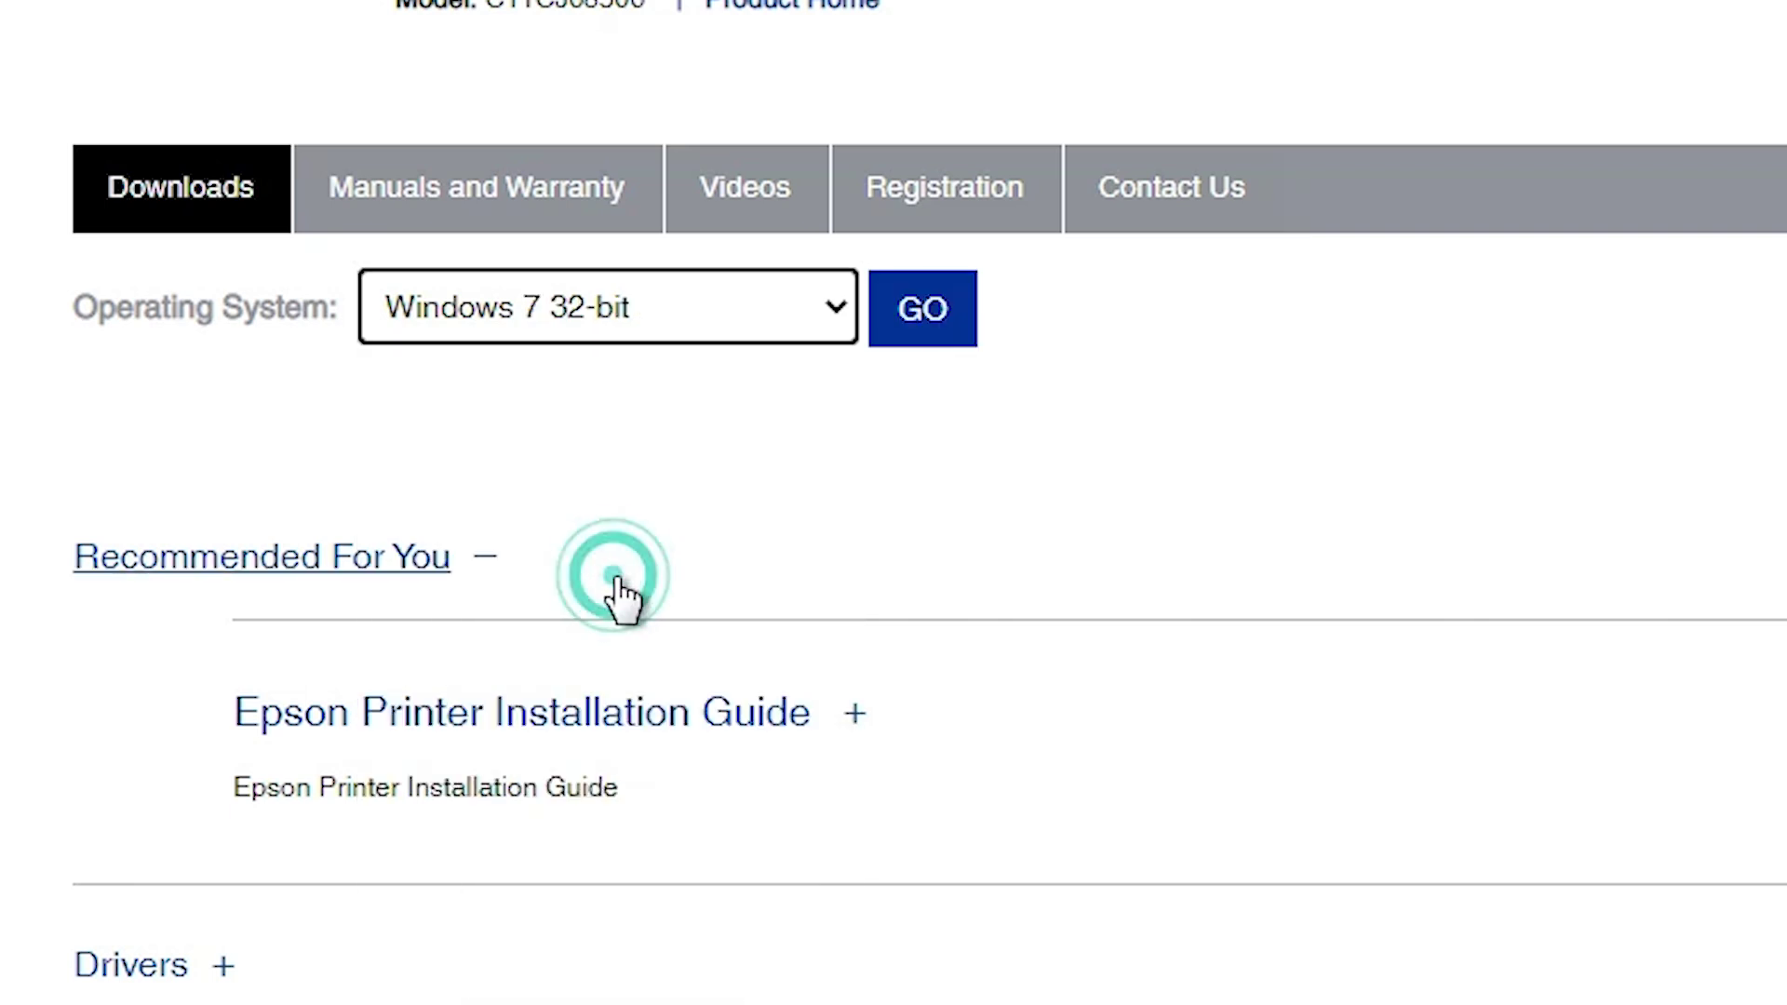
pyautogui.click(908, 351)
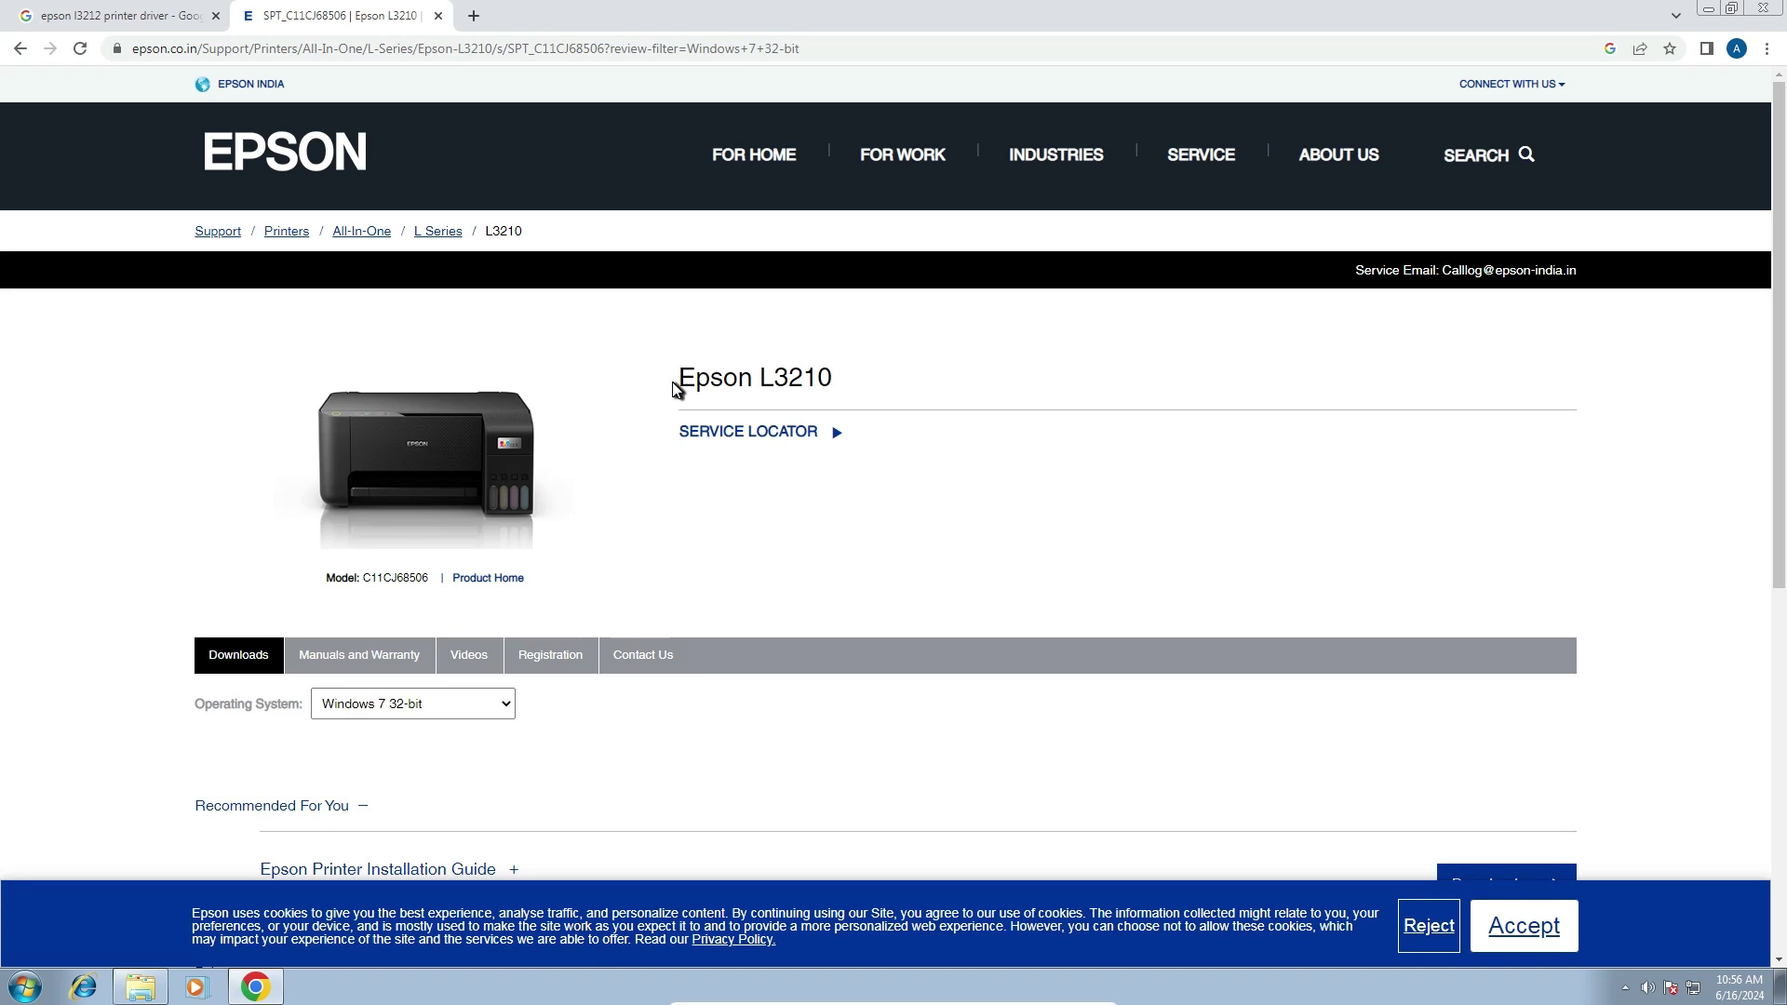
pyautogui.scroll(-6, 677, 389)
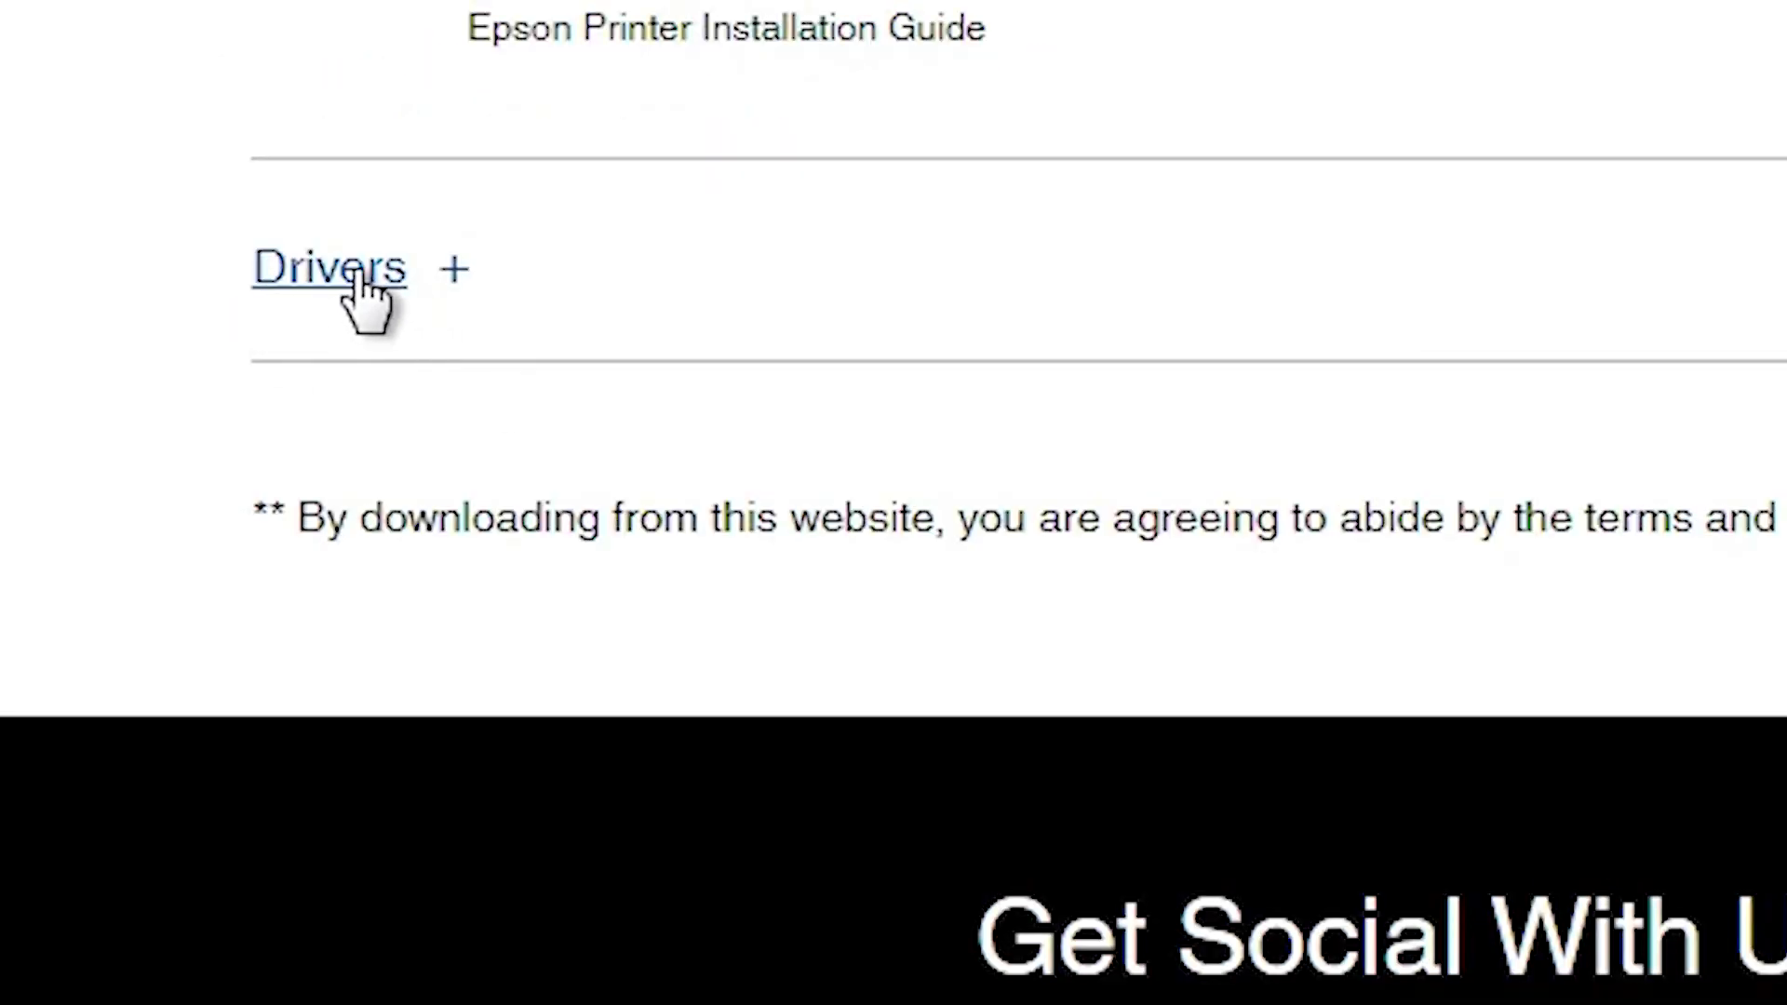
pyautogui.click(448, 268)
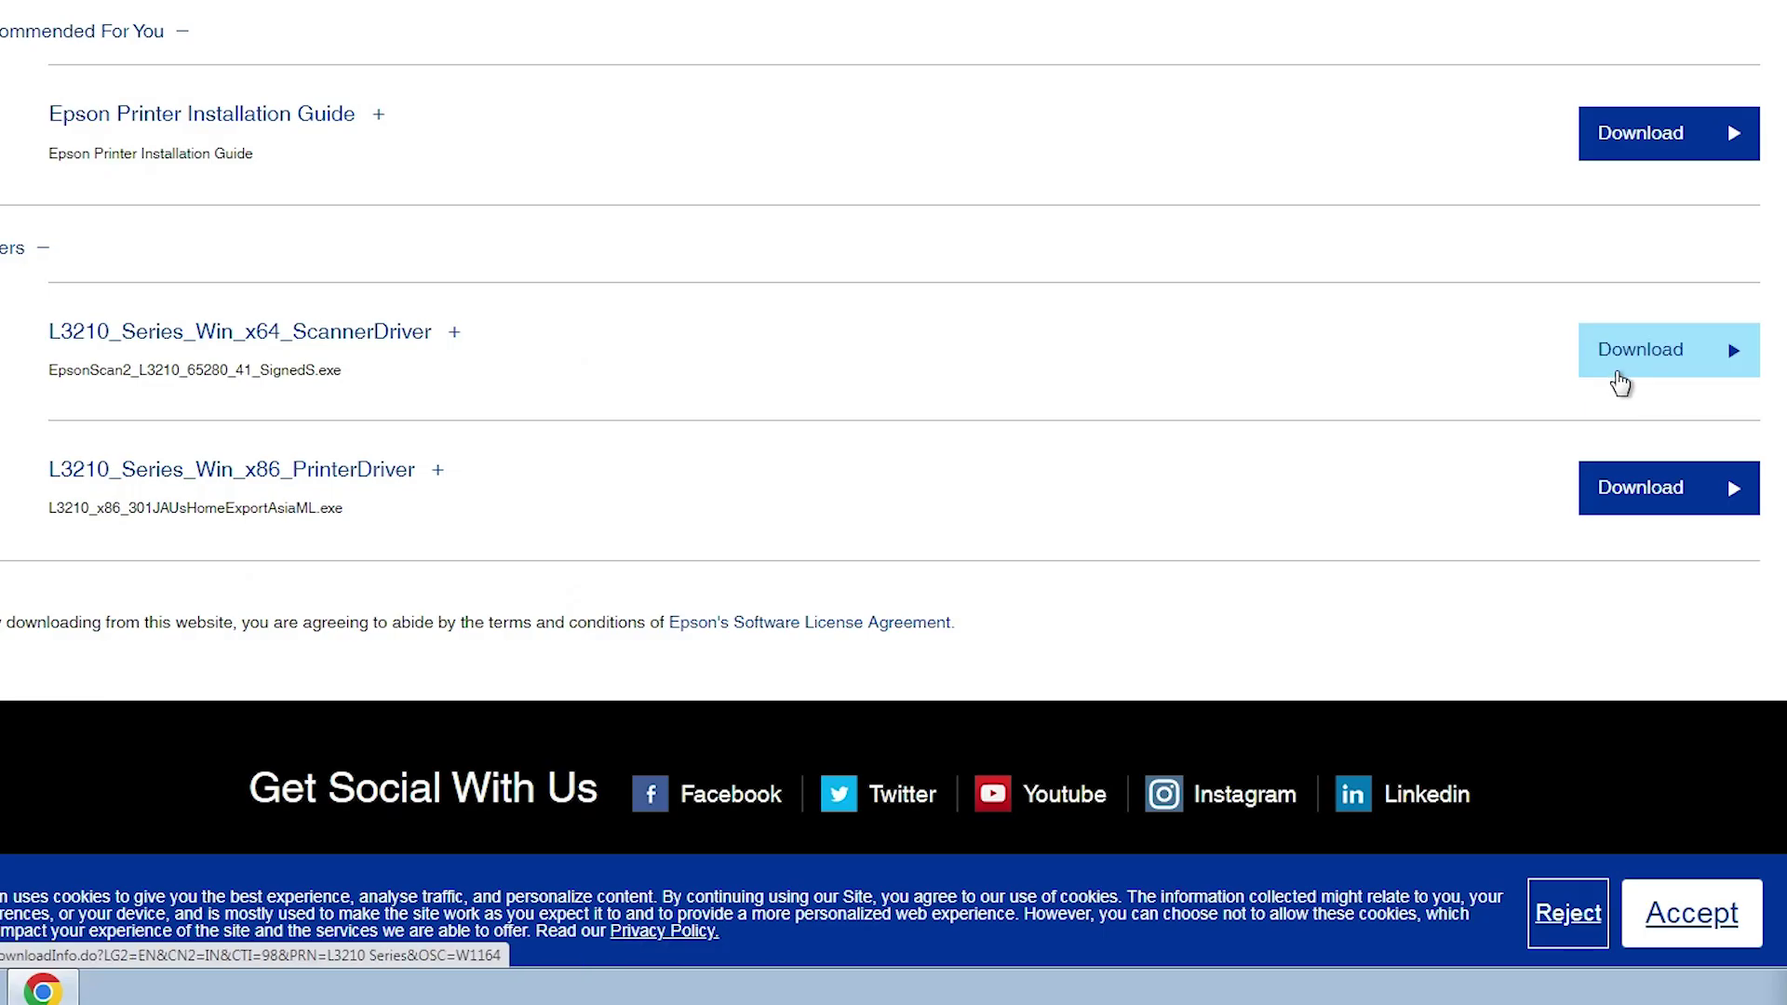
# Download the L3210 scanner driver, accepting the license, and show EpsonScan2 in its folder.
pyautogui.click(1619, 382)
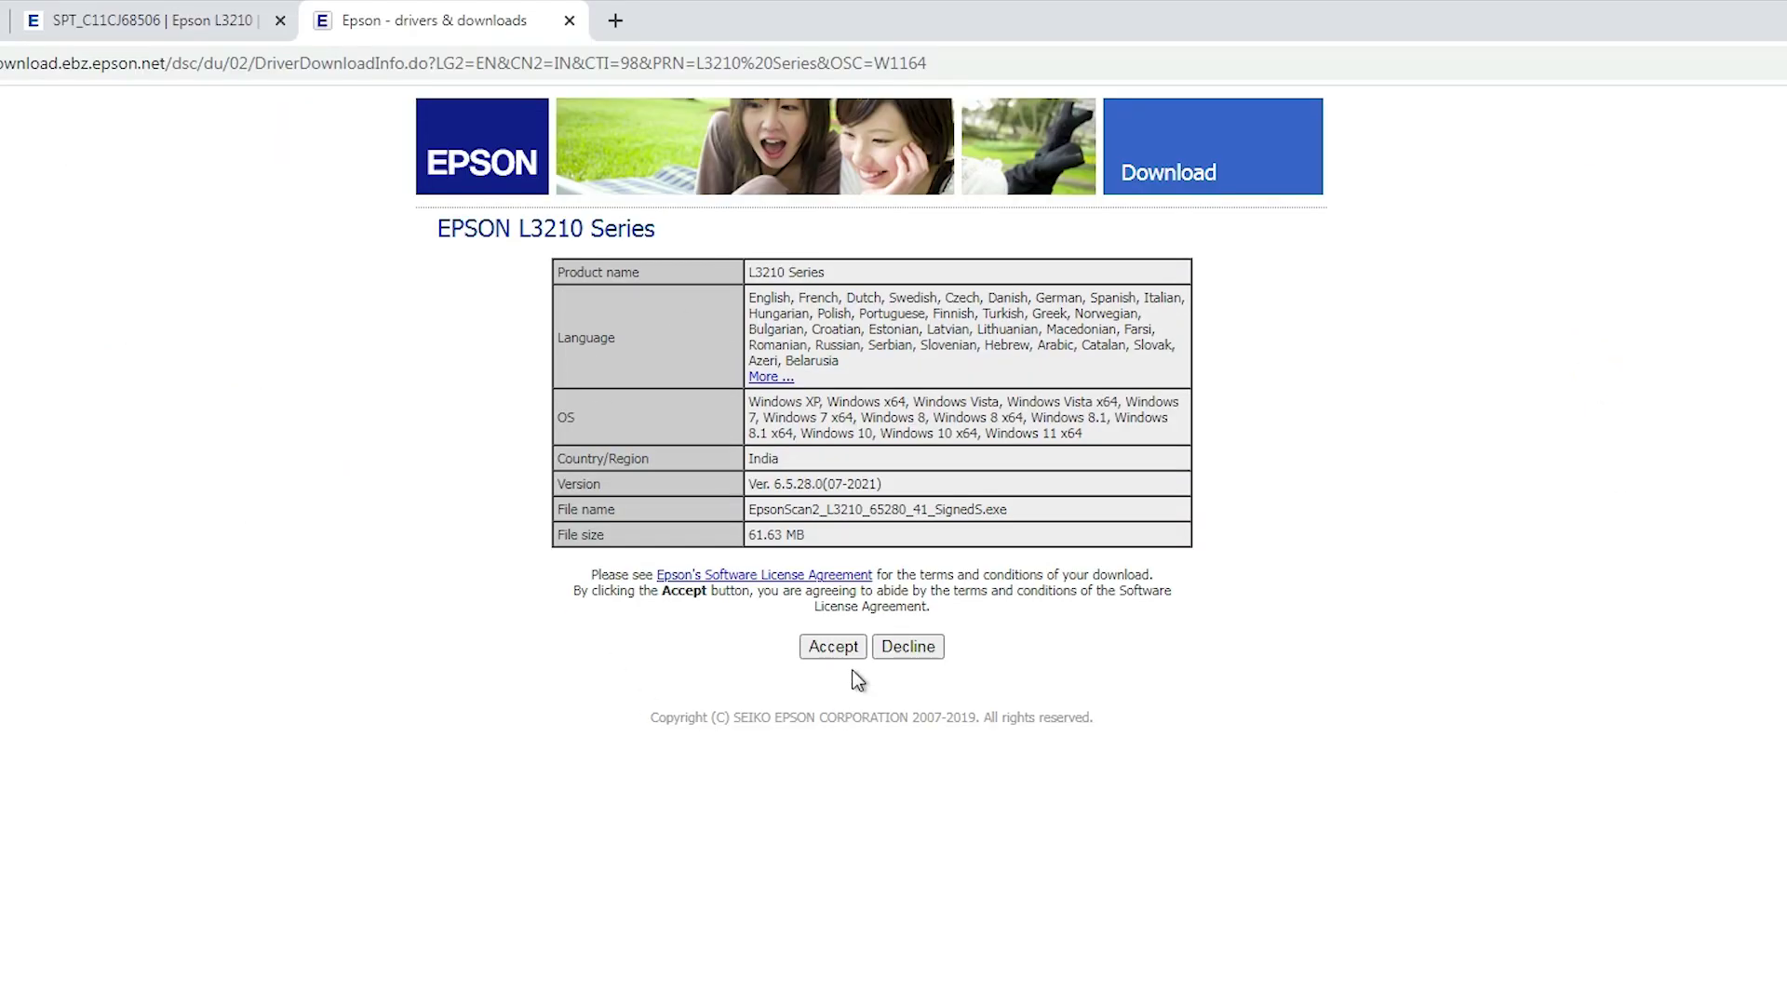
pyautogui.click(854, 651)
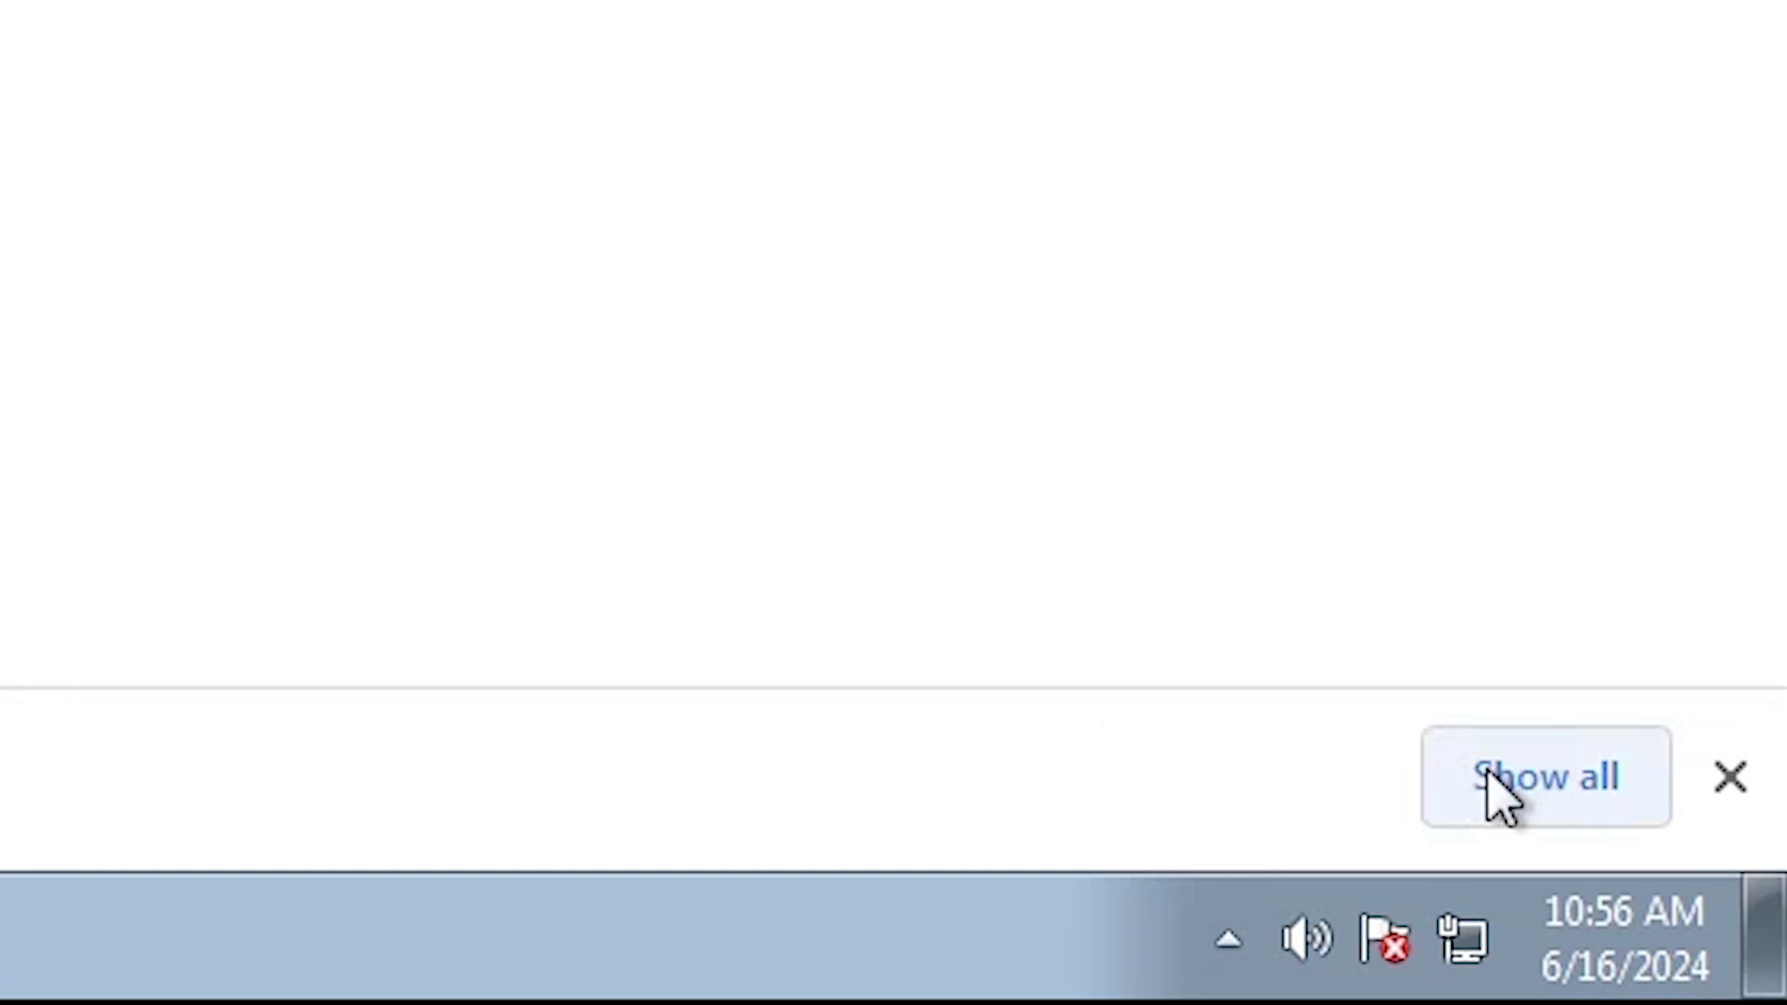
pyautogui.click(1489, 780)
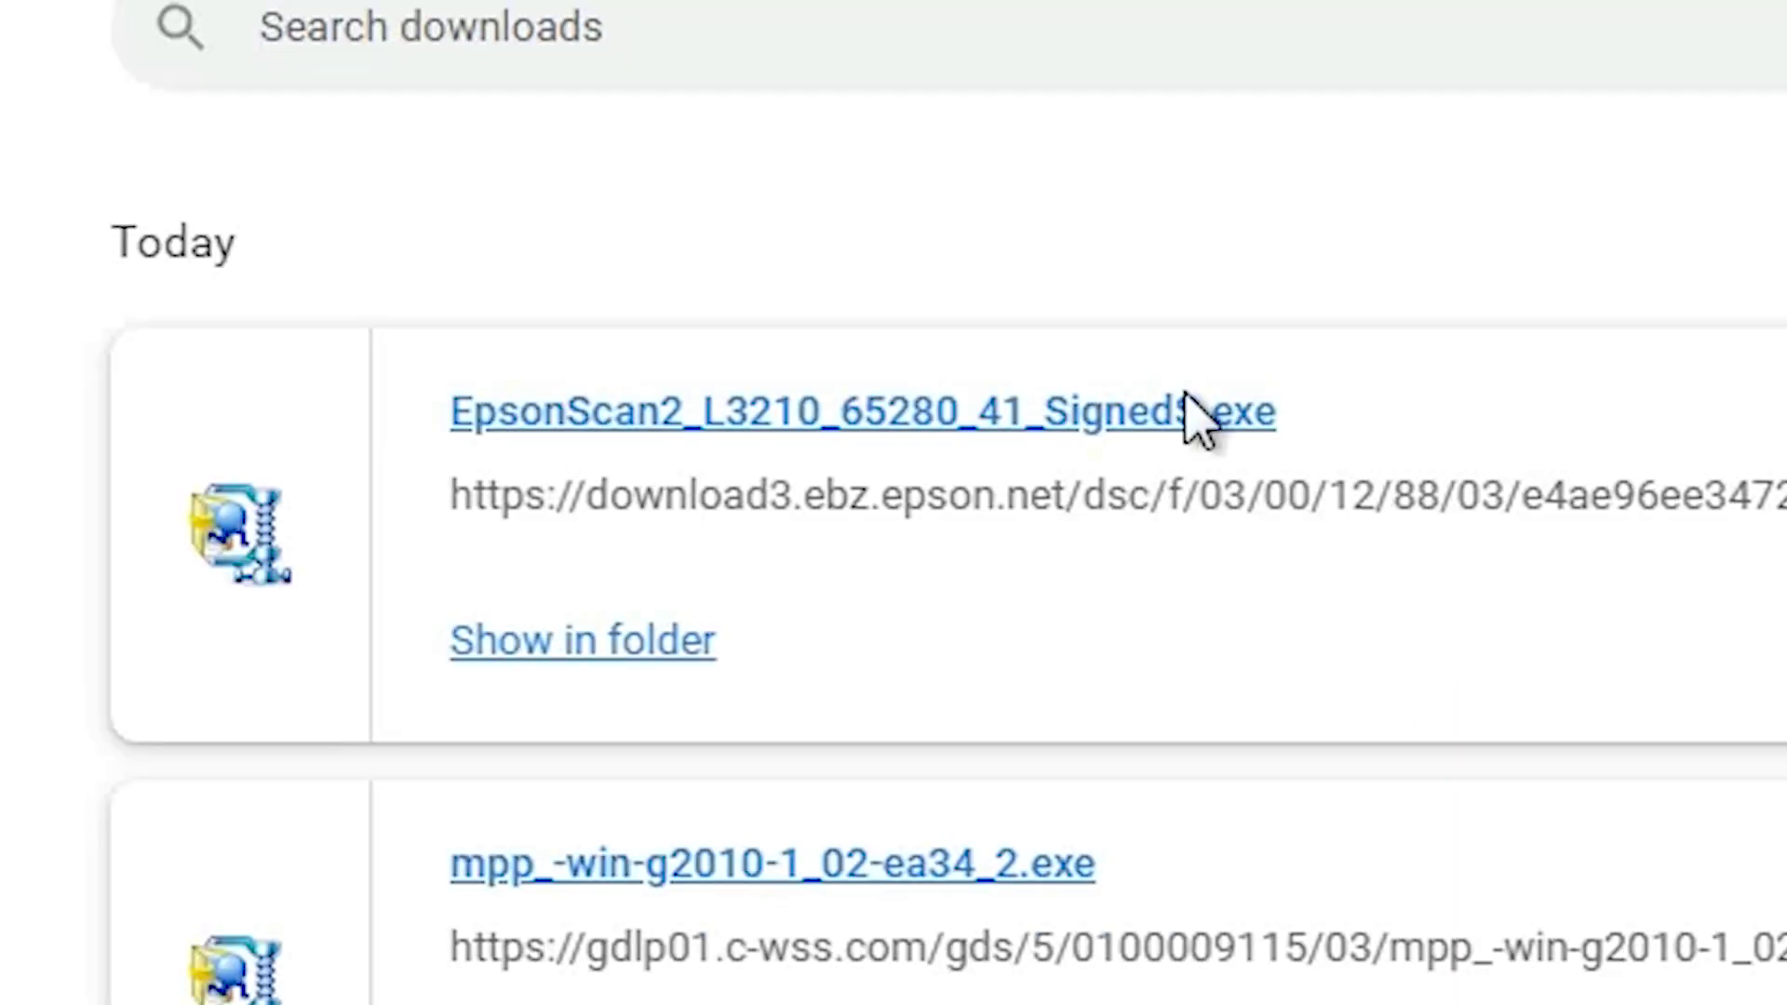
pyautogui.click(570, 633)
# Move the EpsonScan2 installer onto the desktop, close Downloads, and restore the browser.
pyautogui.click(254, 987)
pyautogui.click(254, 987)
pyautogui.moveTo(865, 256); pyautogui.dragTo(46, 508)
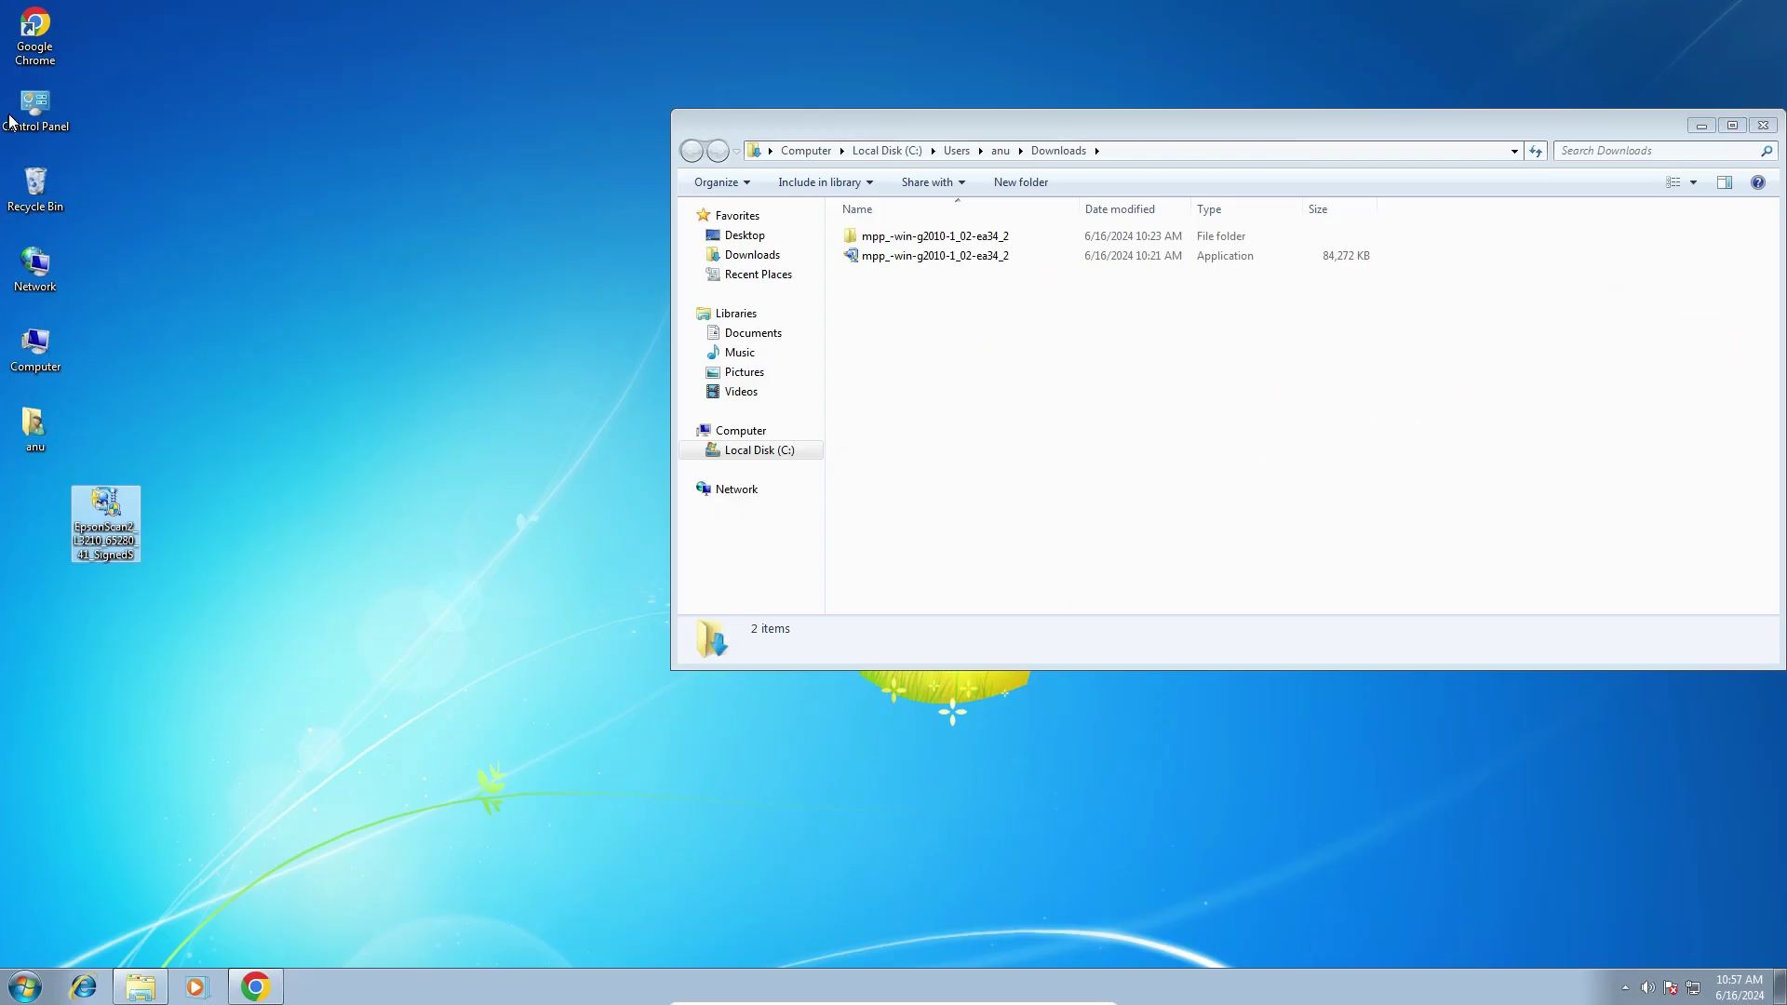
pyautogui.click(1763, 126)
pyautogui.moveTo(126, 494); pyautogui.dragTo(56, 494)
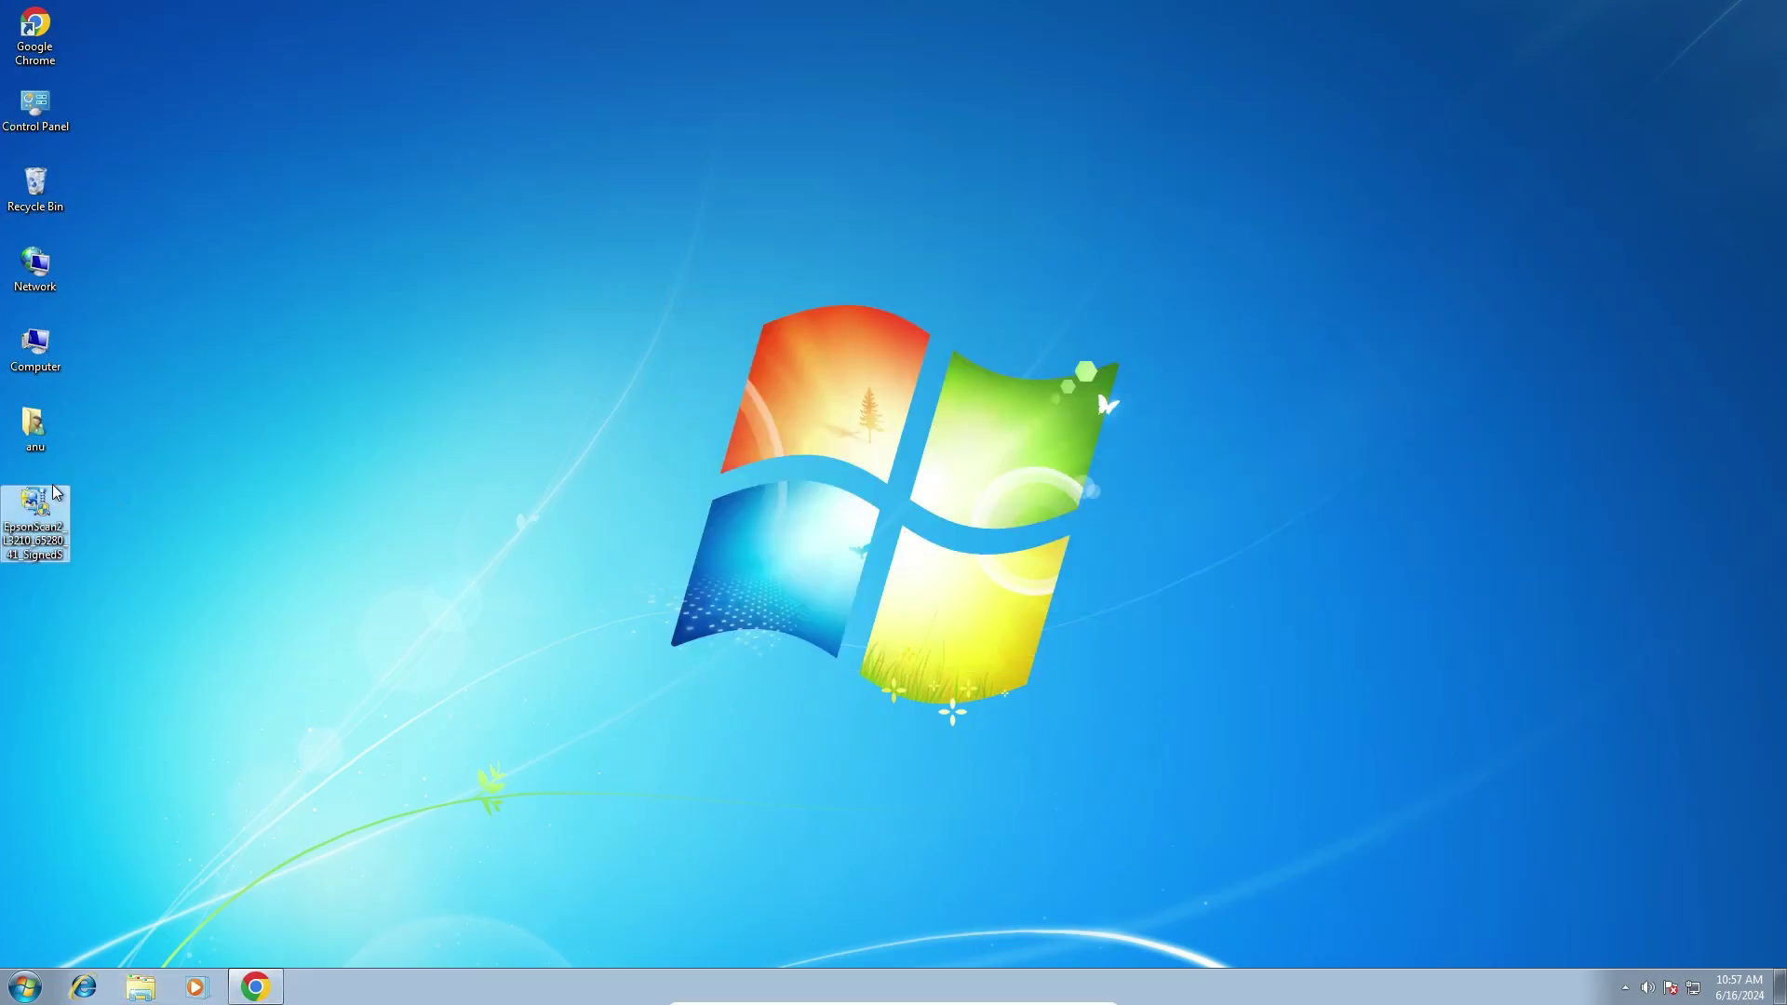
pyautogui.click(256, 988)
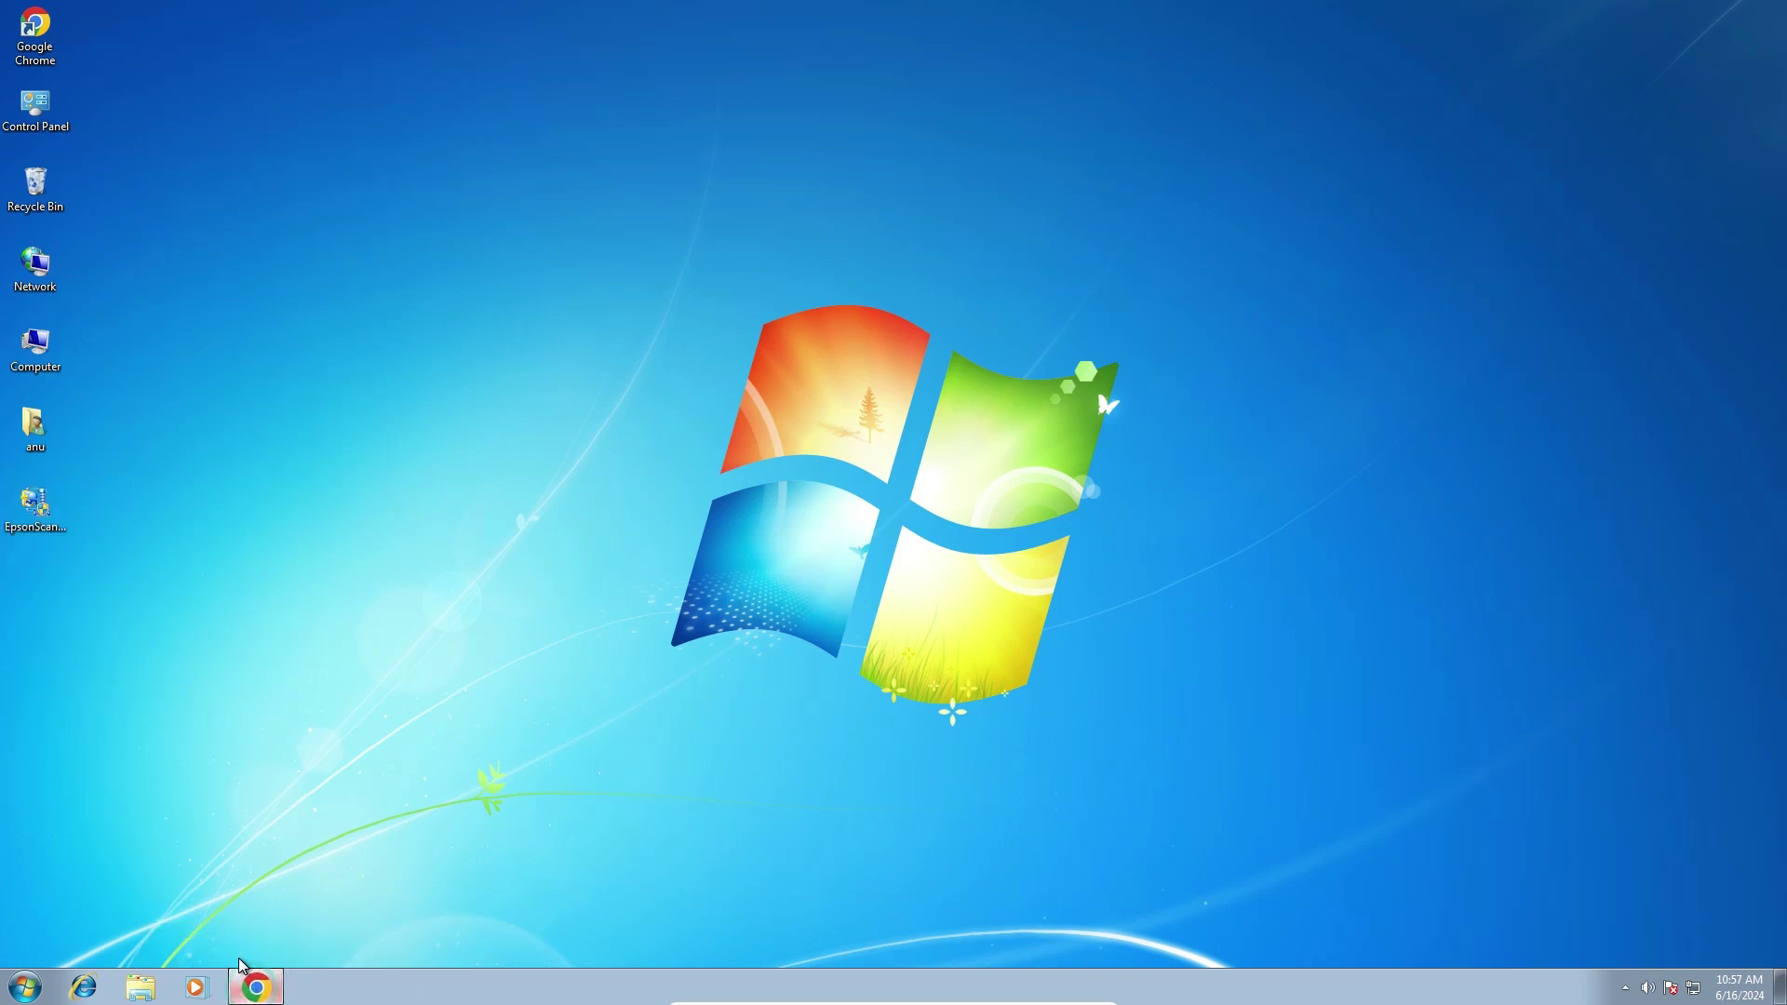
# Close the extra tabs and download the x86 printer driver, accepting its license.
pyautogui.click(883, 17)
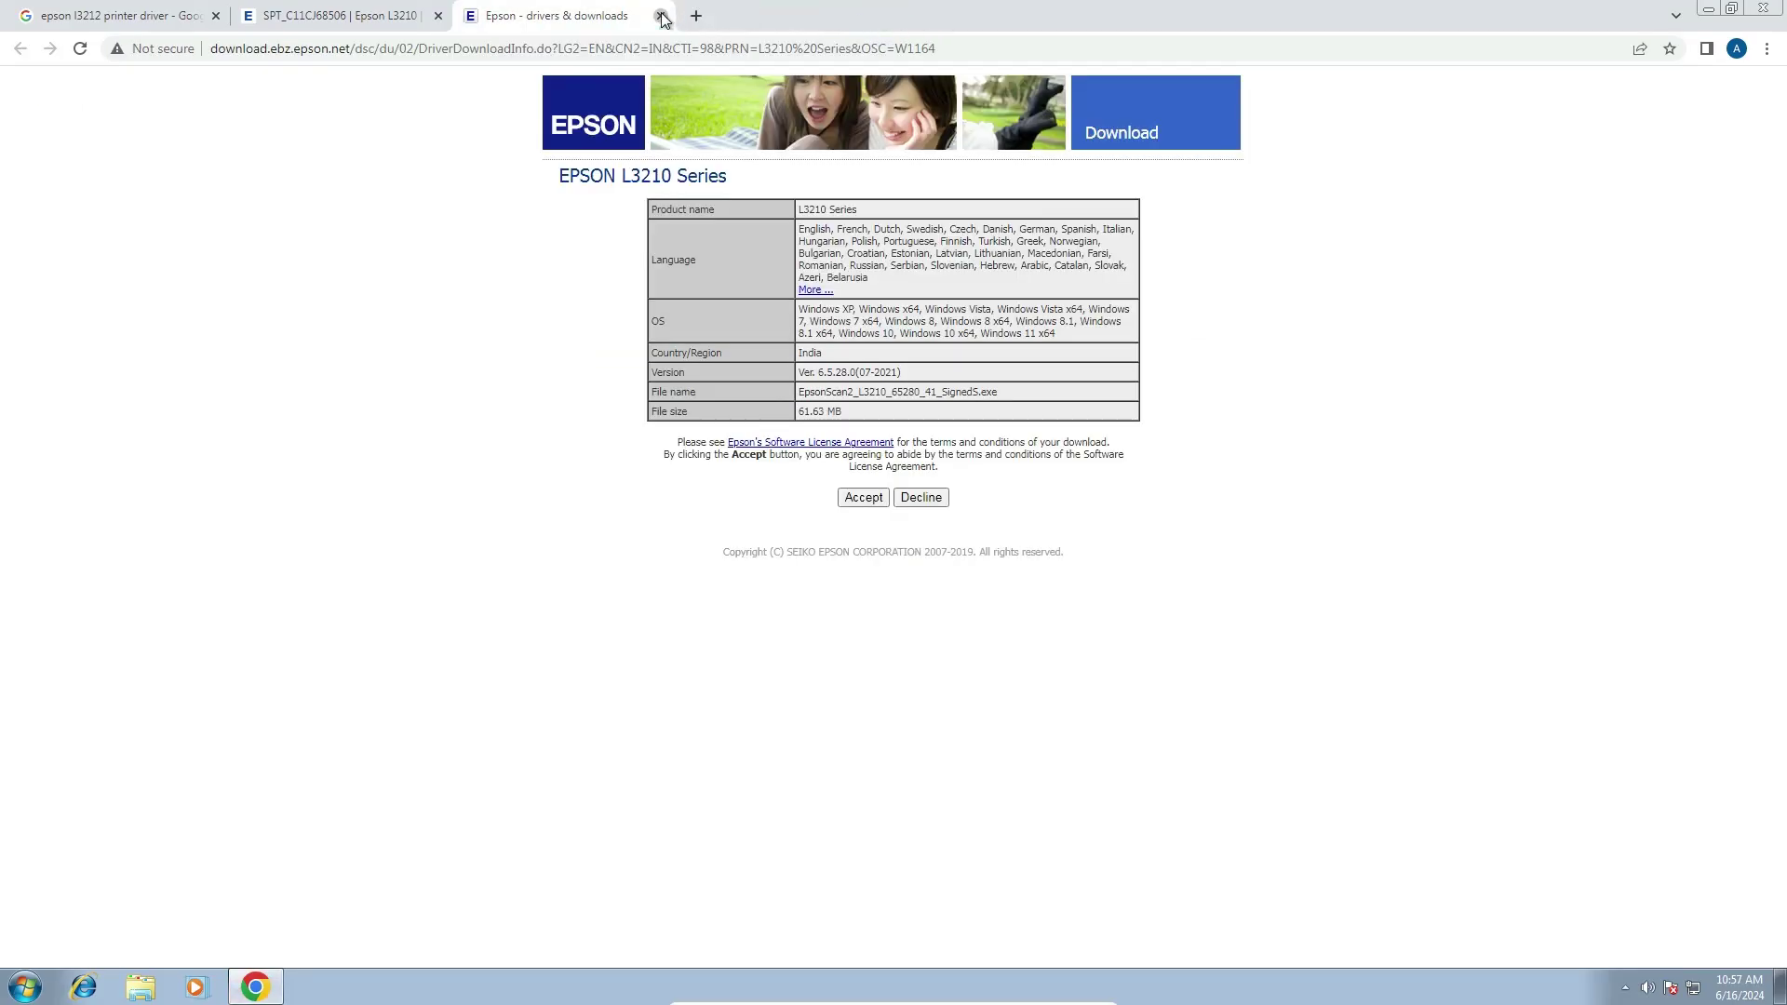
pyautogui.click(662, 17)
pyautogui.scroll(6, 321, 245)
pyautogui.scroll(-8, 321, 245)
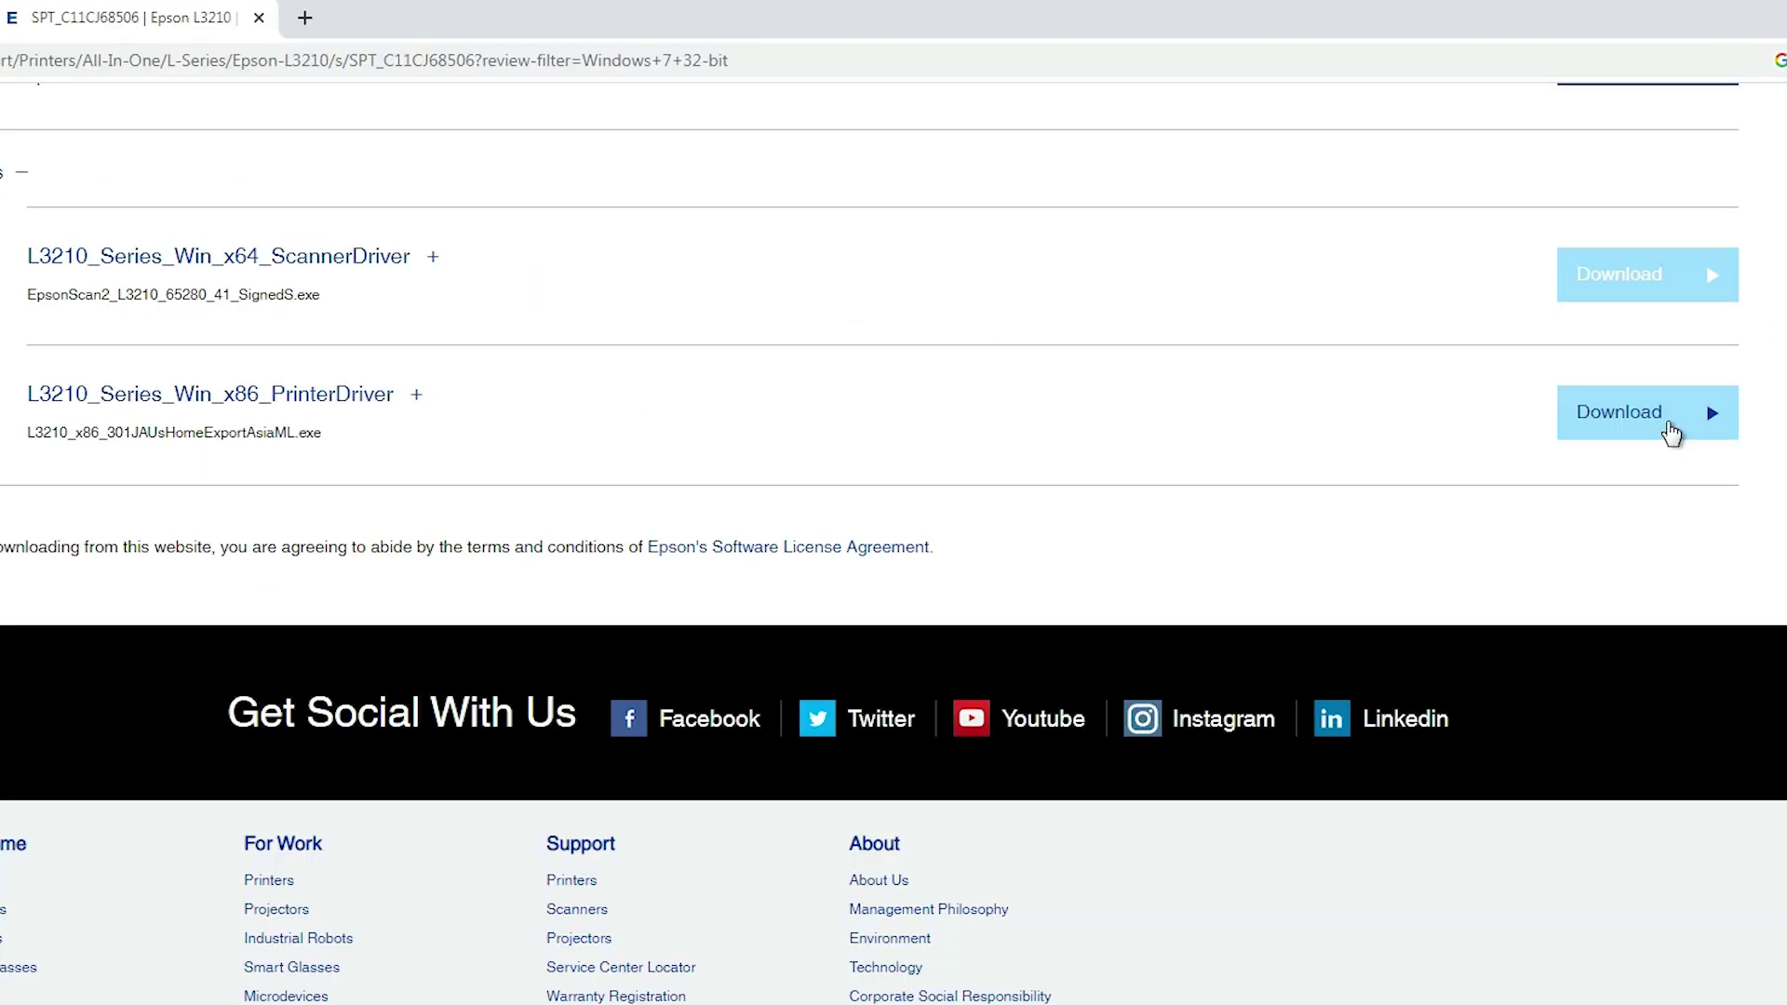
pyautogui.click(1671, 430)
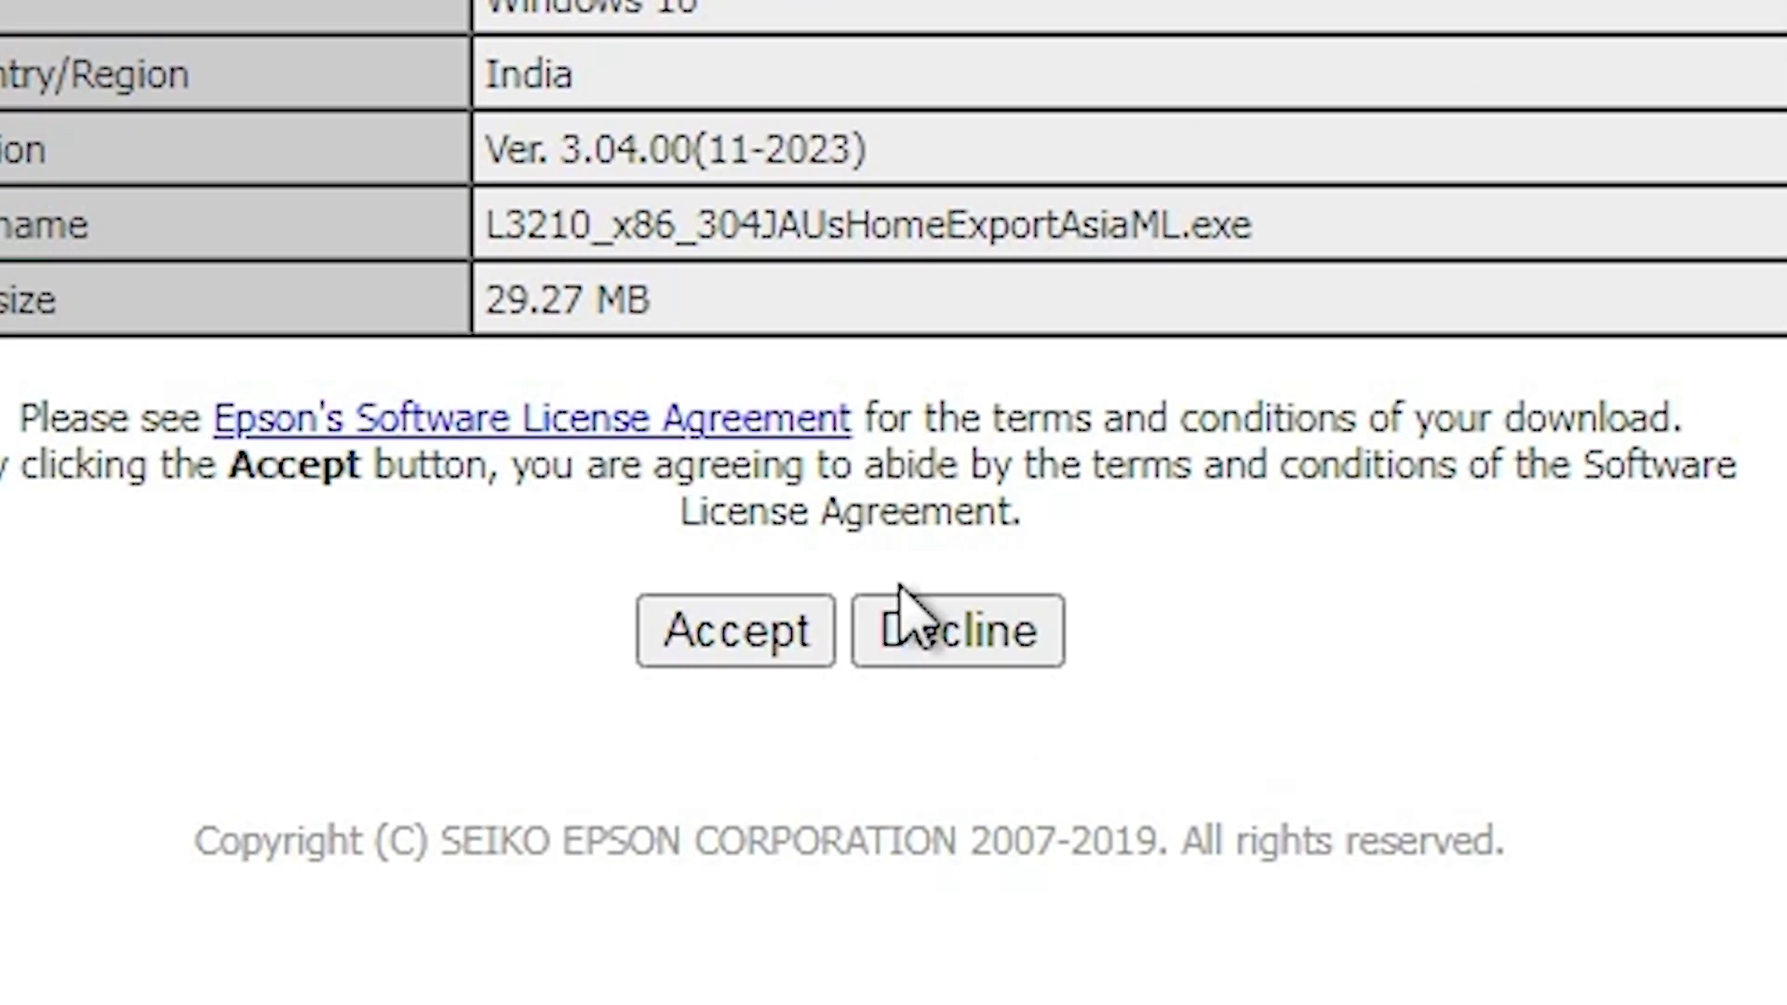
pyautogui.click(745, 641)
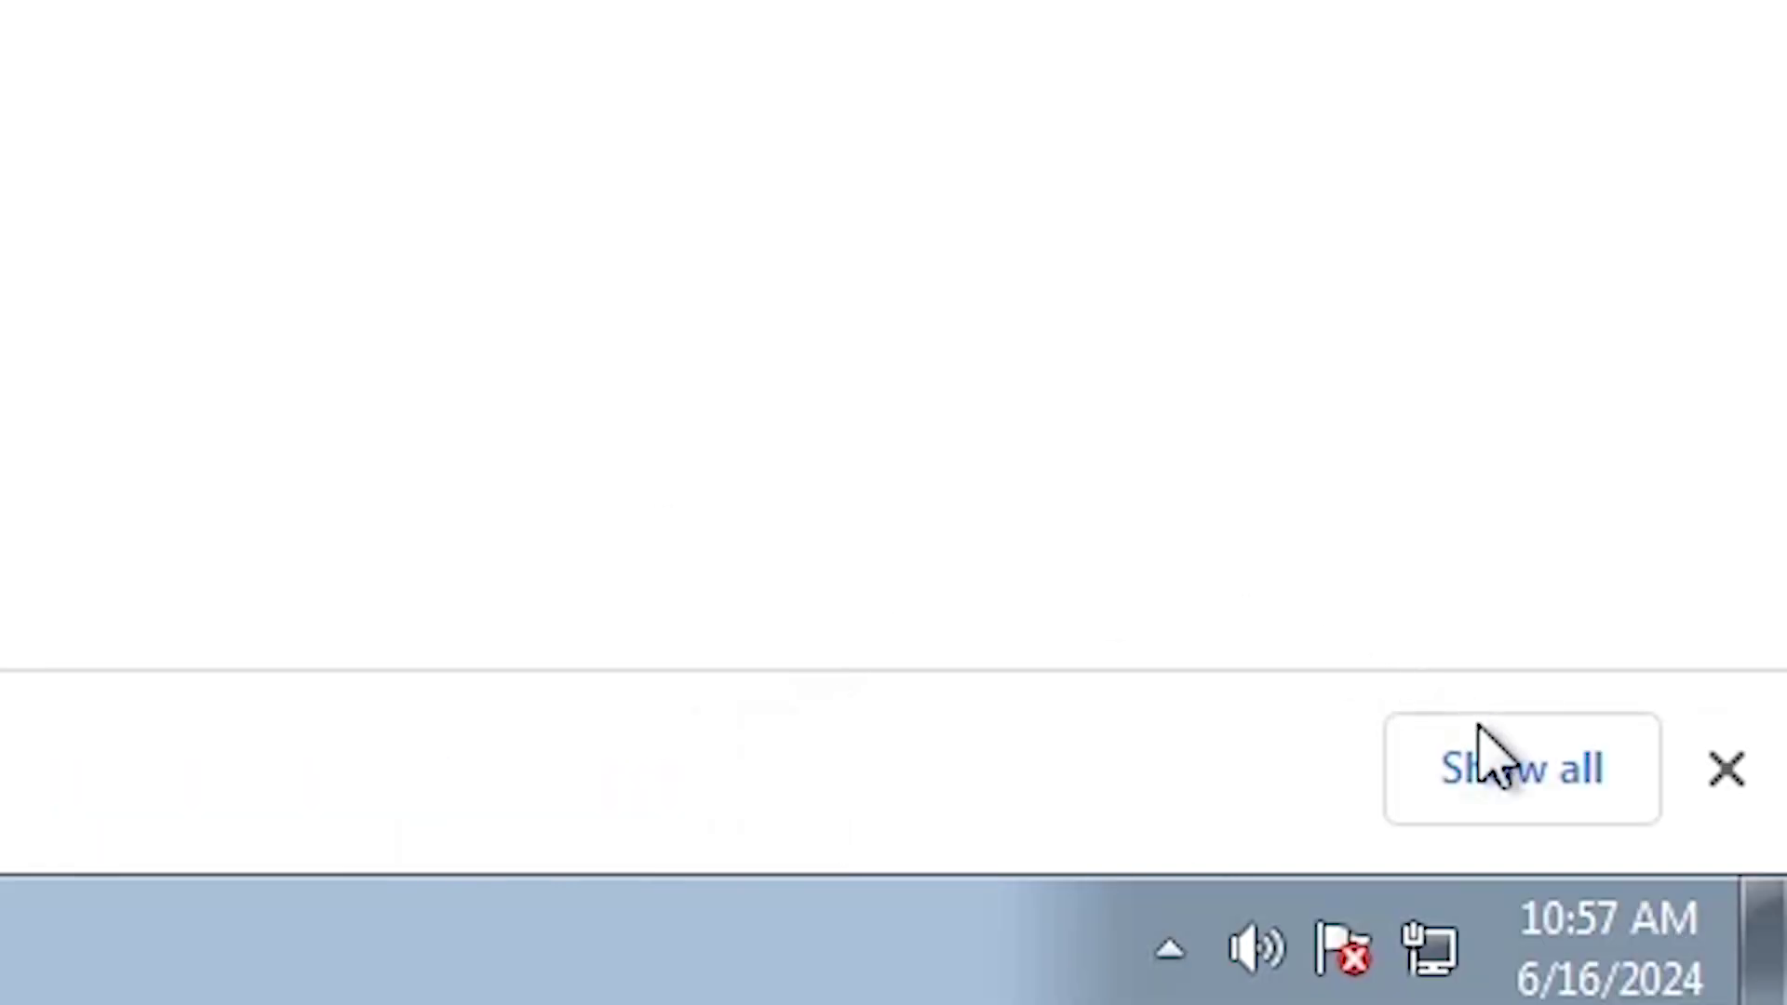
# Show the L3210 installer in its folder and drag it onto the desktop.
pyautogui.click(1499, 756)
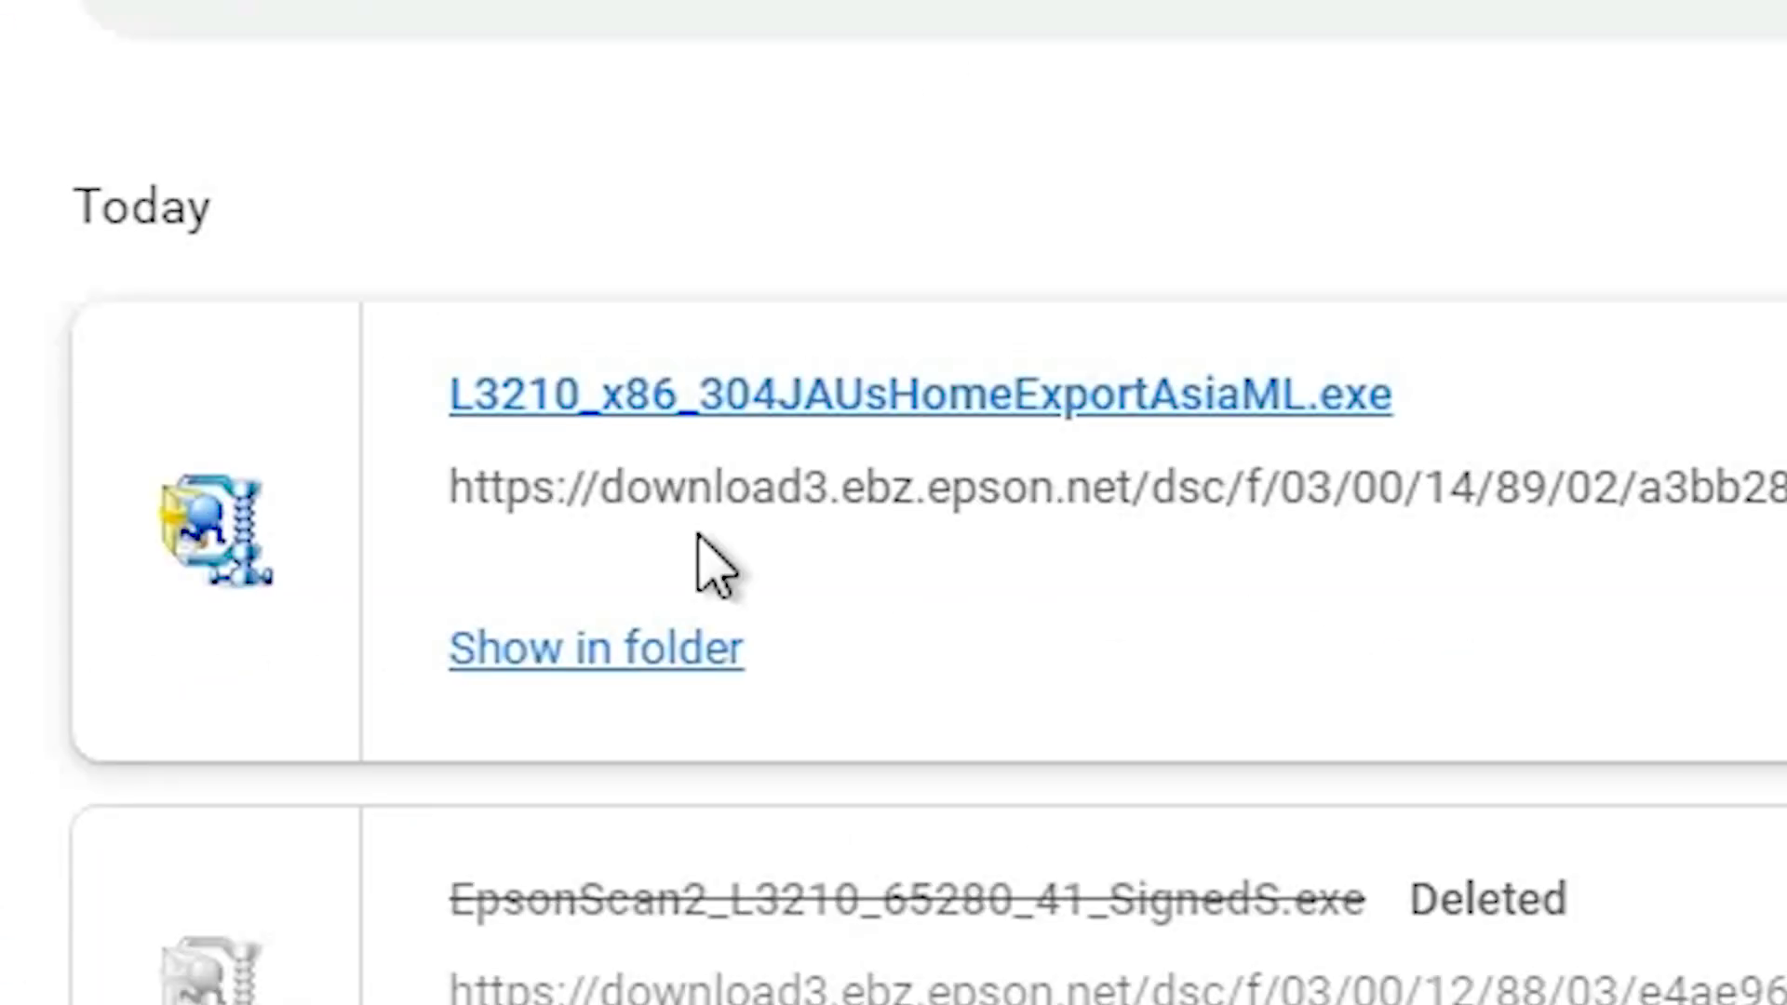
pyautogui.click(646, 630)
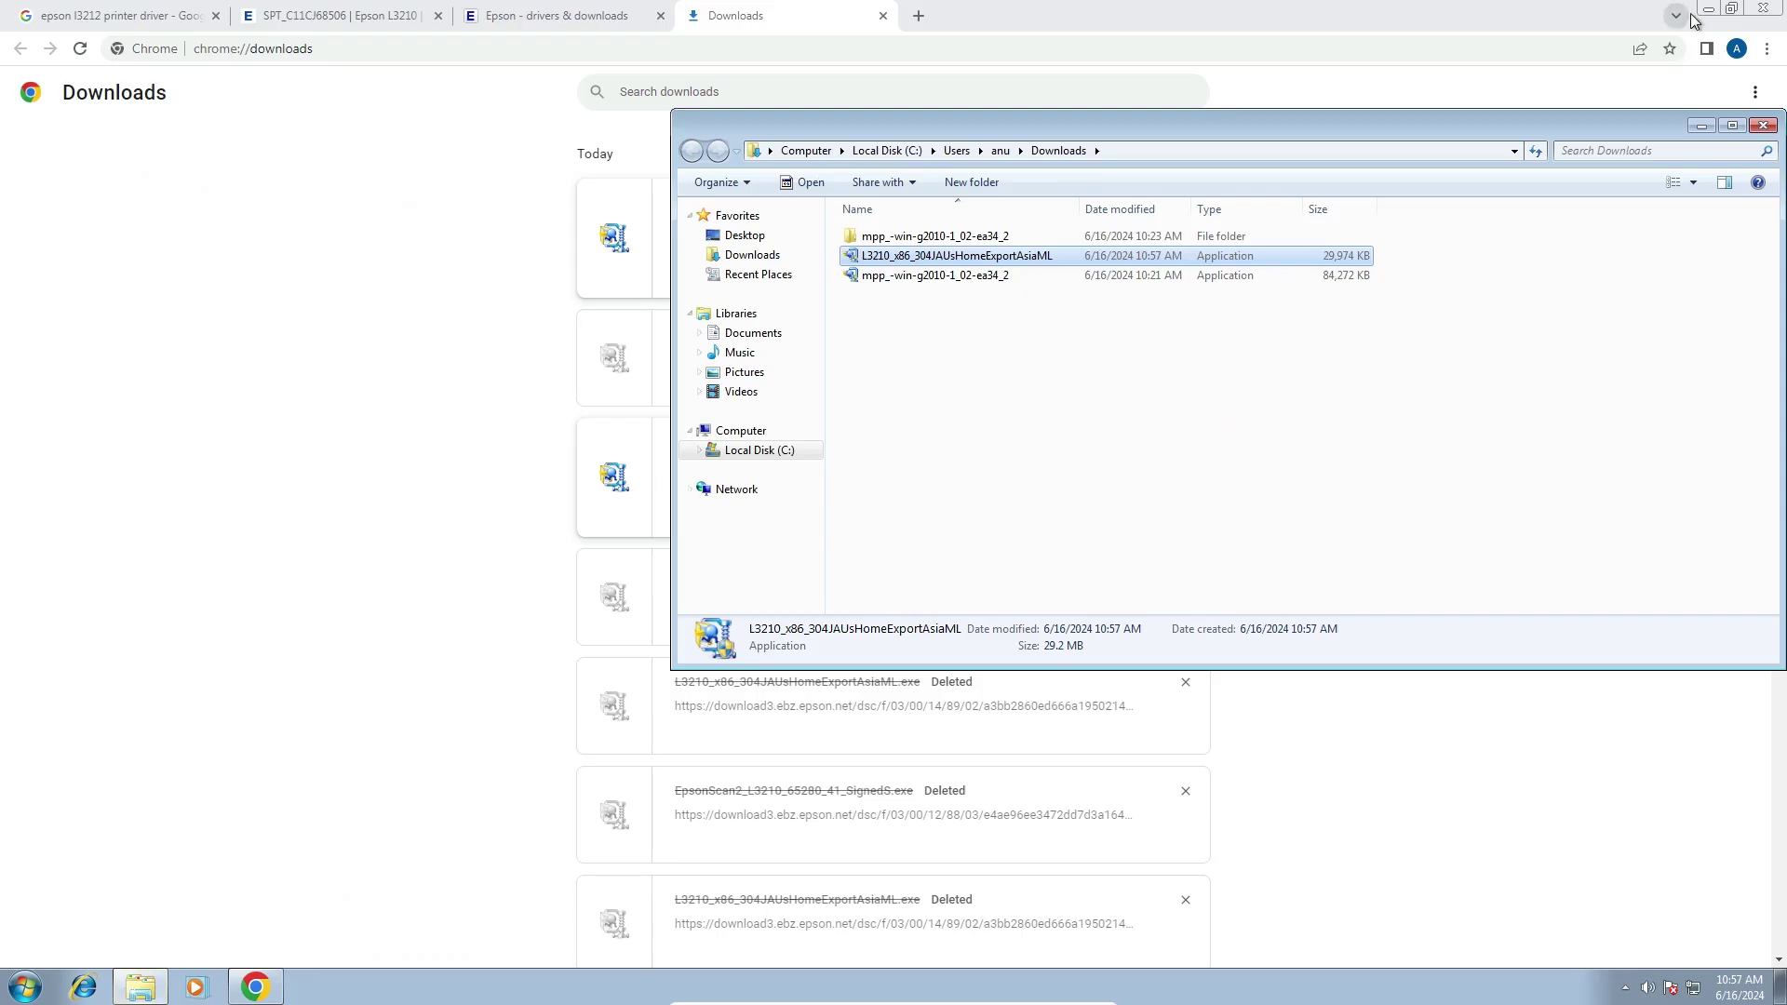
pyautogui.click(1708, 8)
pyautogui.moveTo(906, 257); pyautogui.dragTo(248, 554)
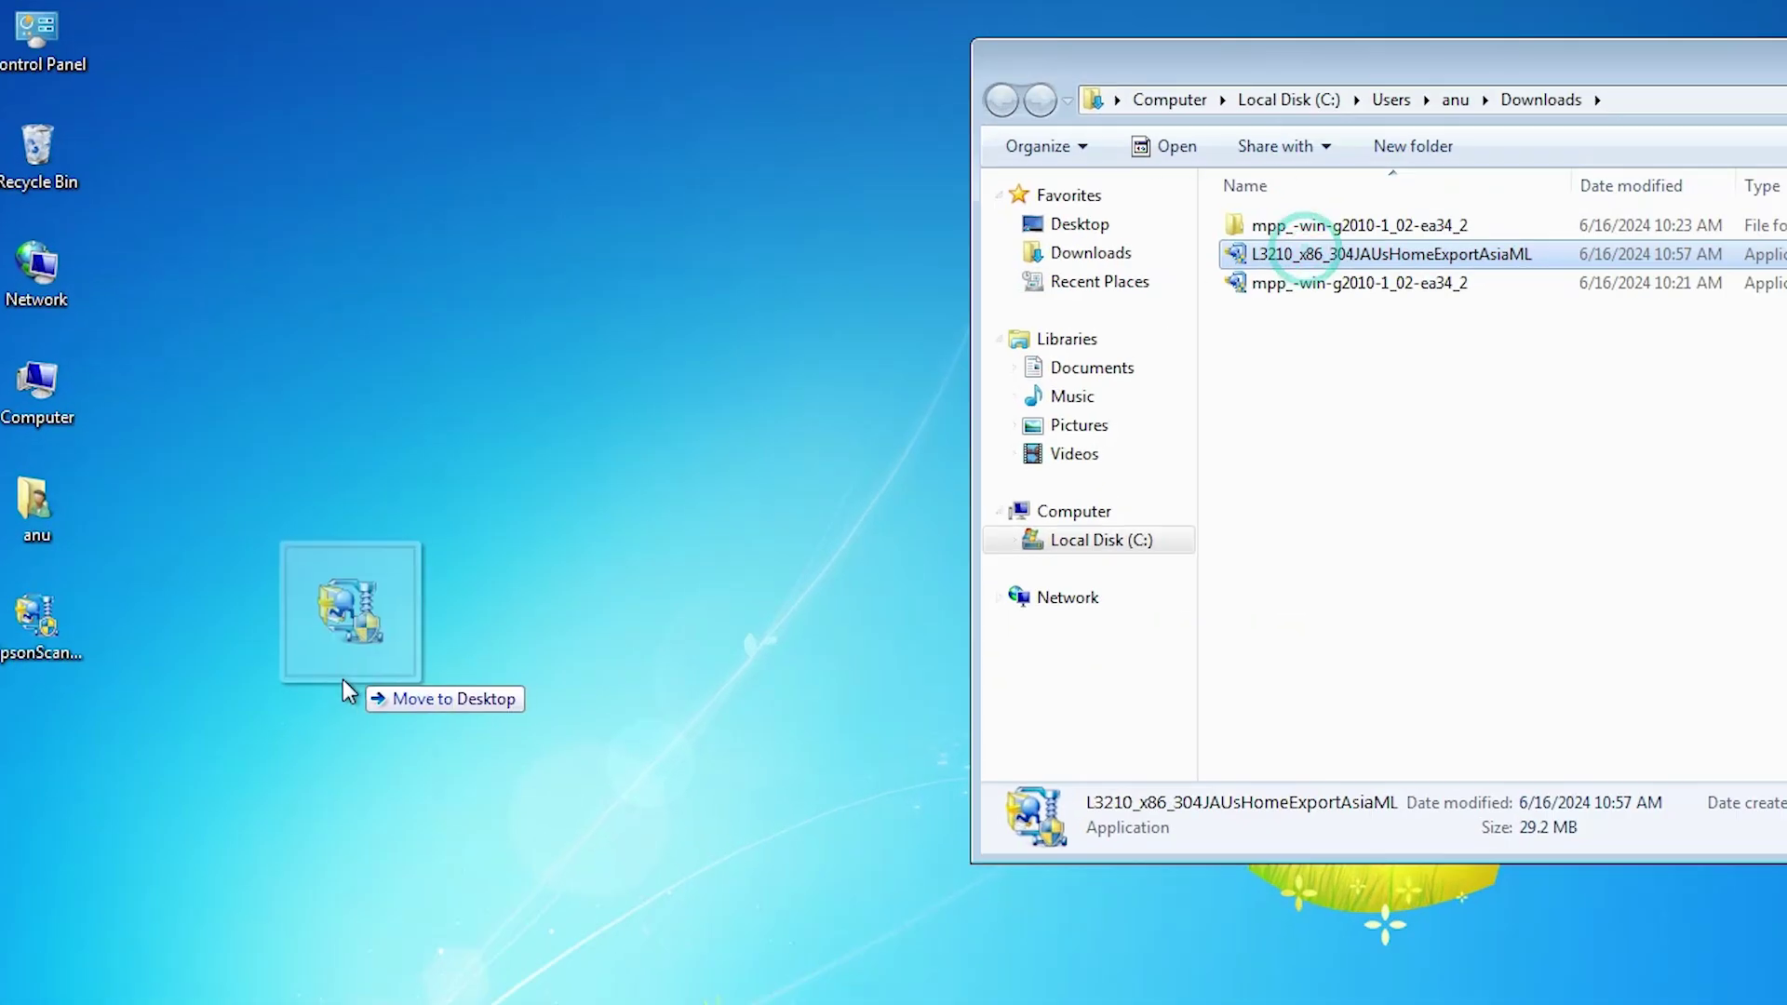
pyautogui.moveTo(344, 691); pyautogui.dragTo(346, 692)
# Close the Downloads folder and place the L3210 icon below the EpsonScan2 installer.
pyautogui.click(1769, 140)
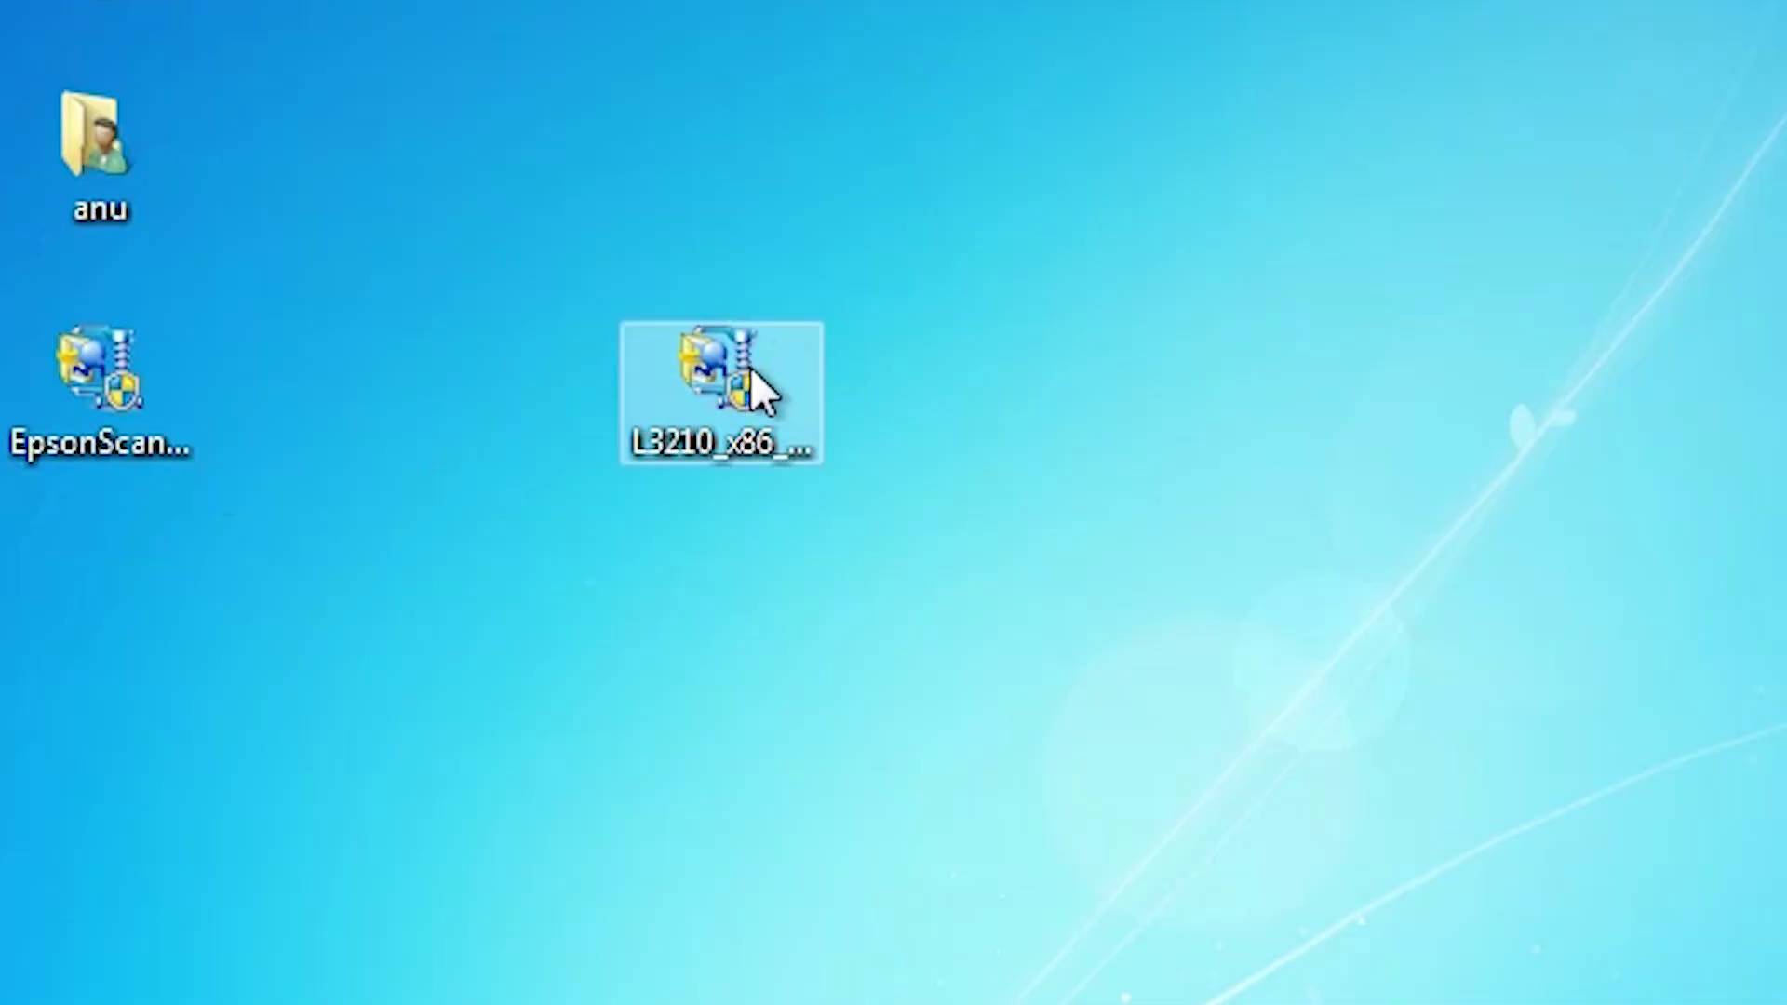
pyautogui.moveTo(751, 367); pyautogui.dragTo(164, 566)
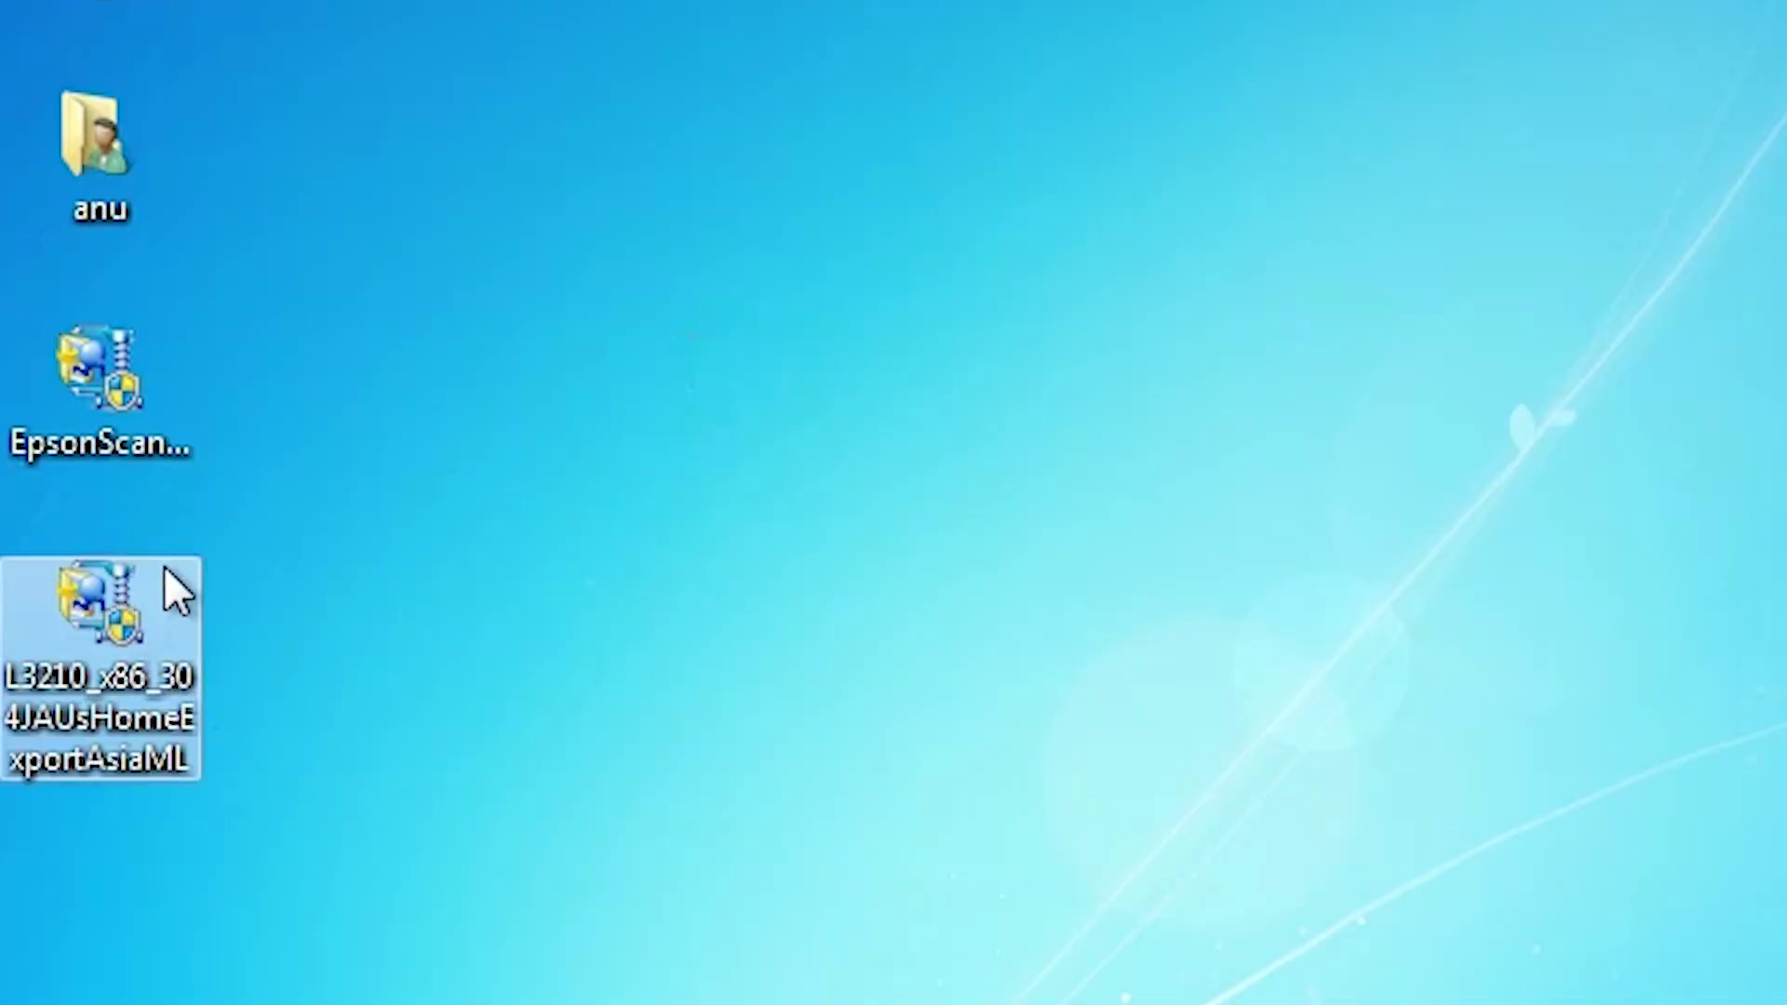
pyautogui.click(126, 439)
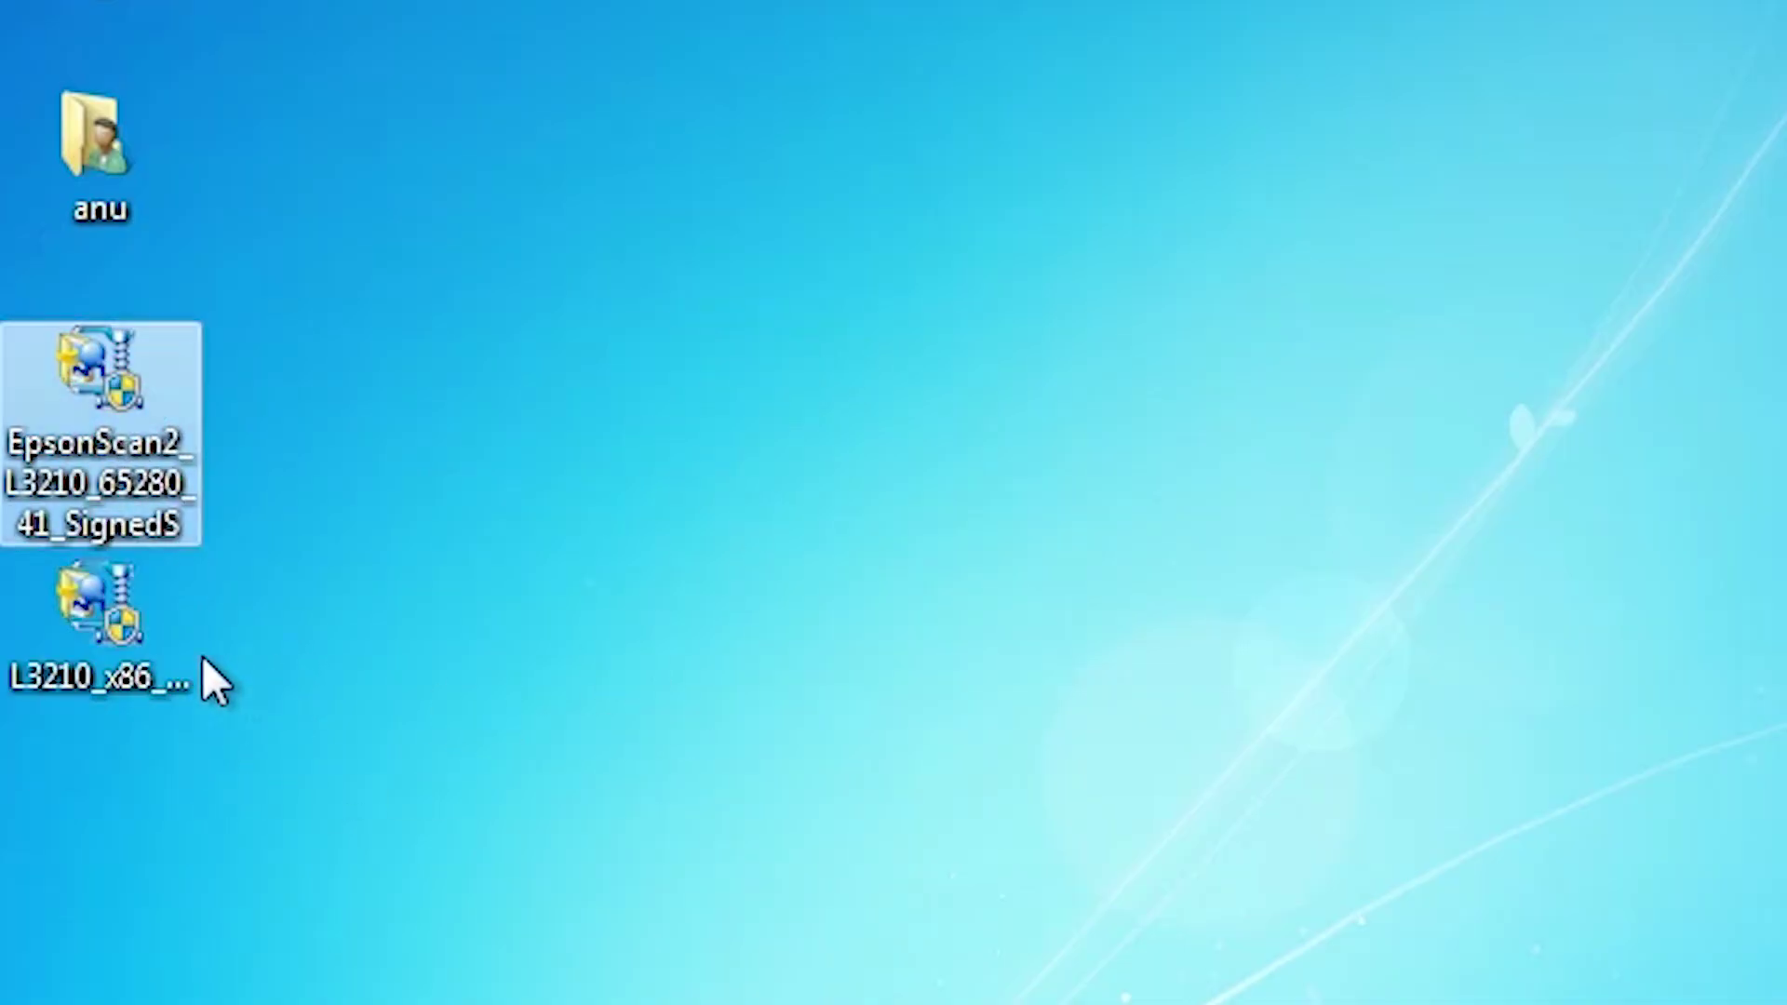
pyautogui.click(134, 633)
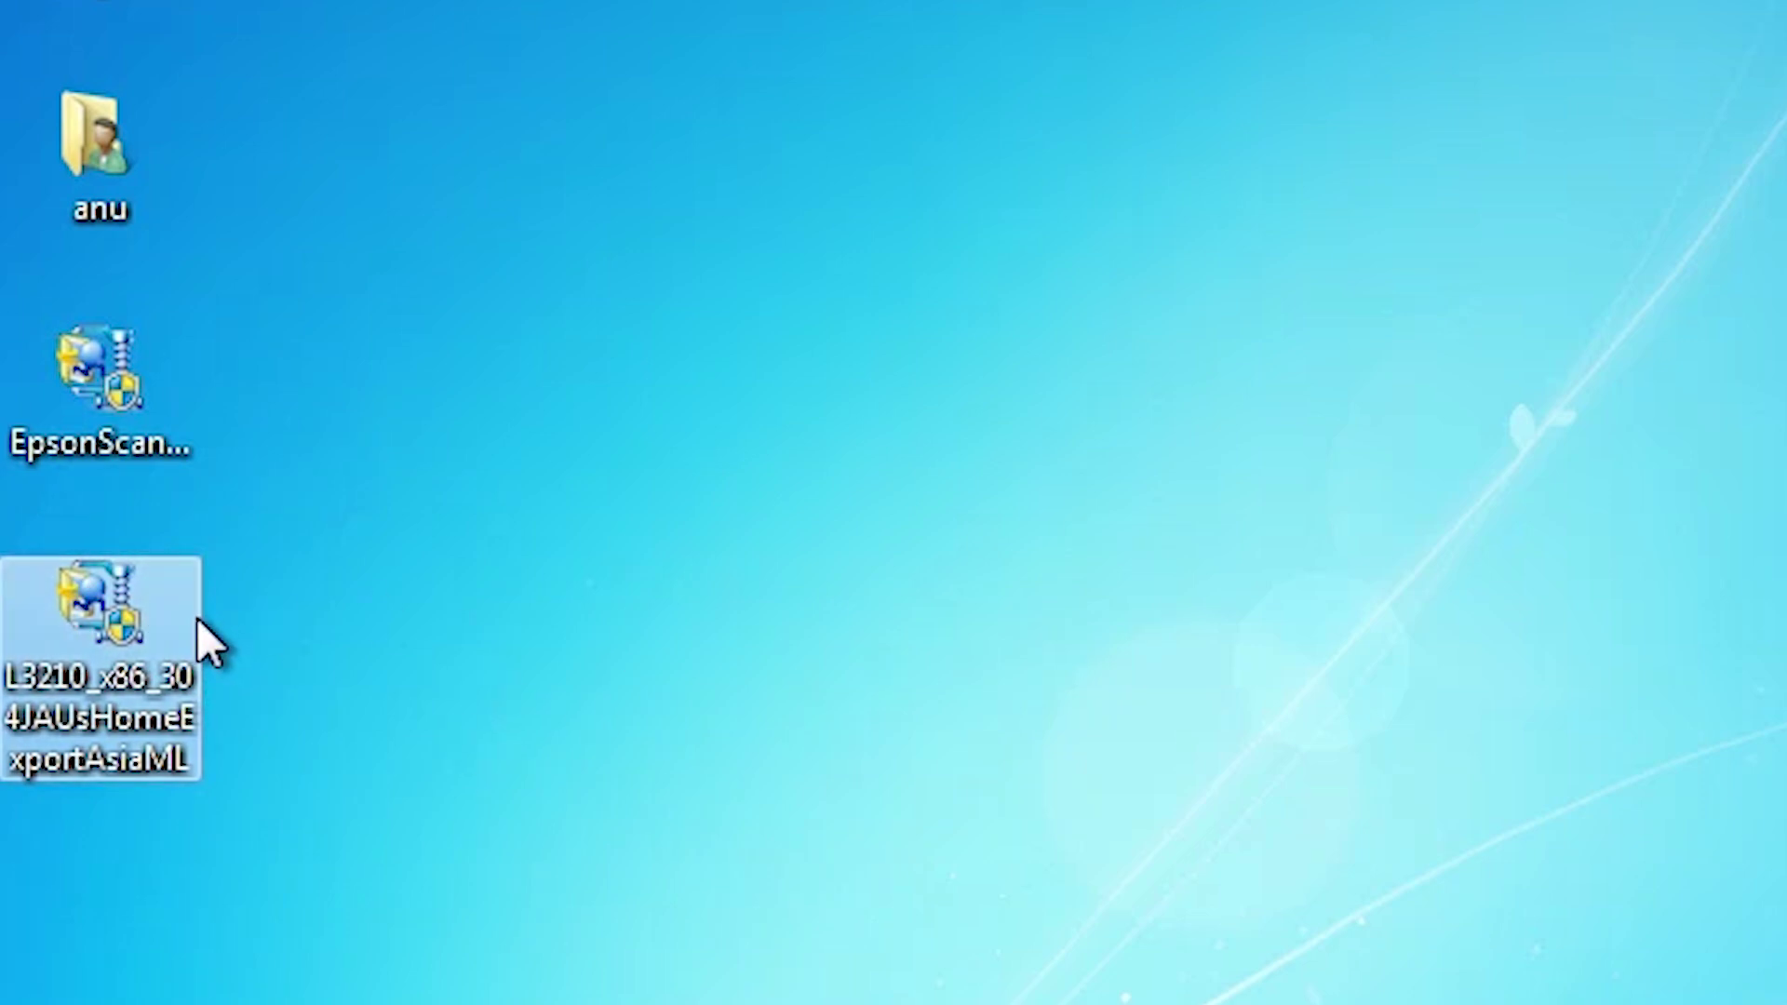
# Extract the L3210 installer with WinRAR into a same-named folder on the Desktop.
pyautogui.moveTo(197, 614)
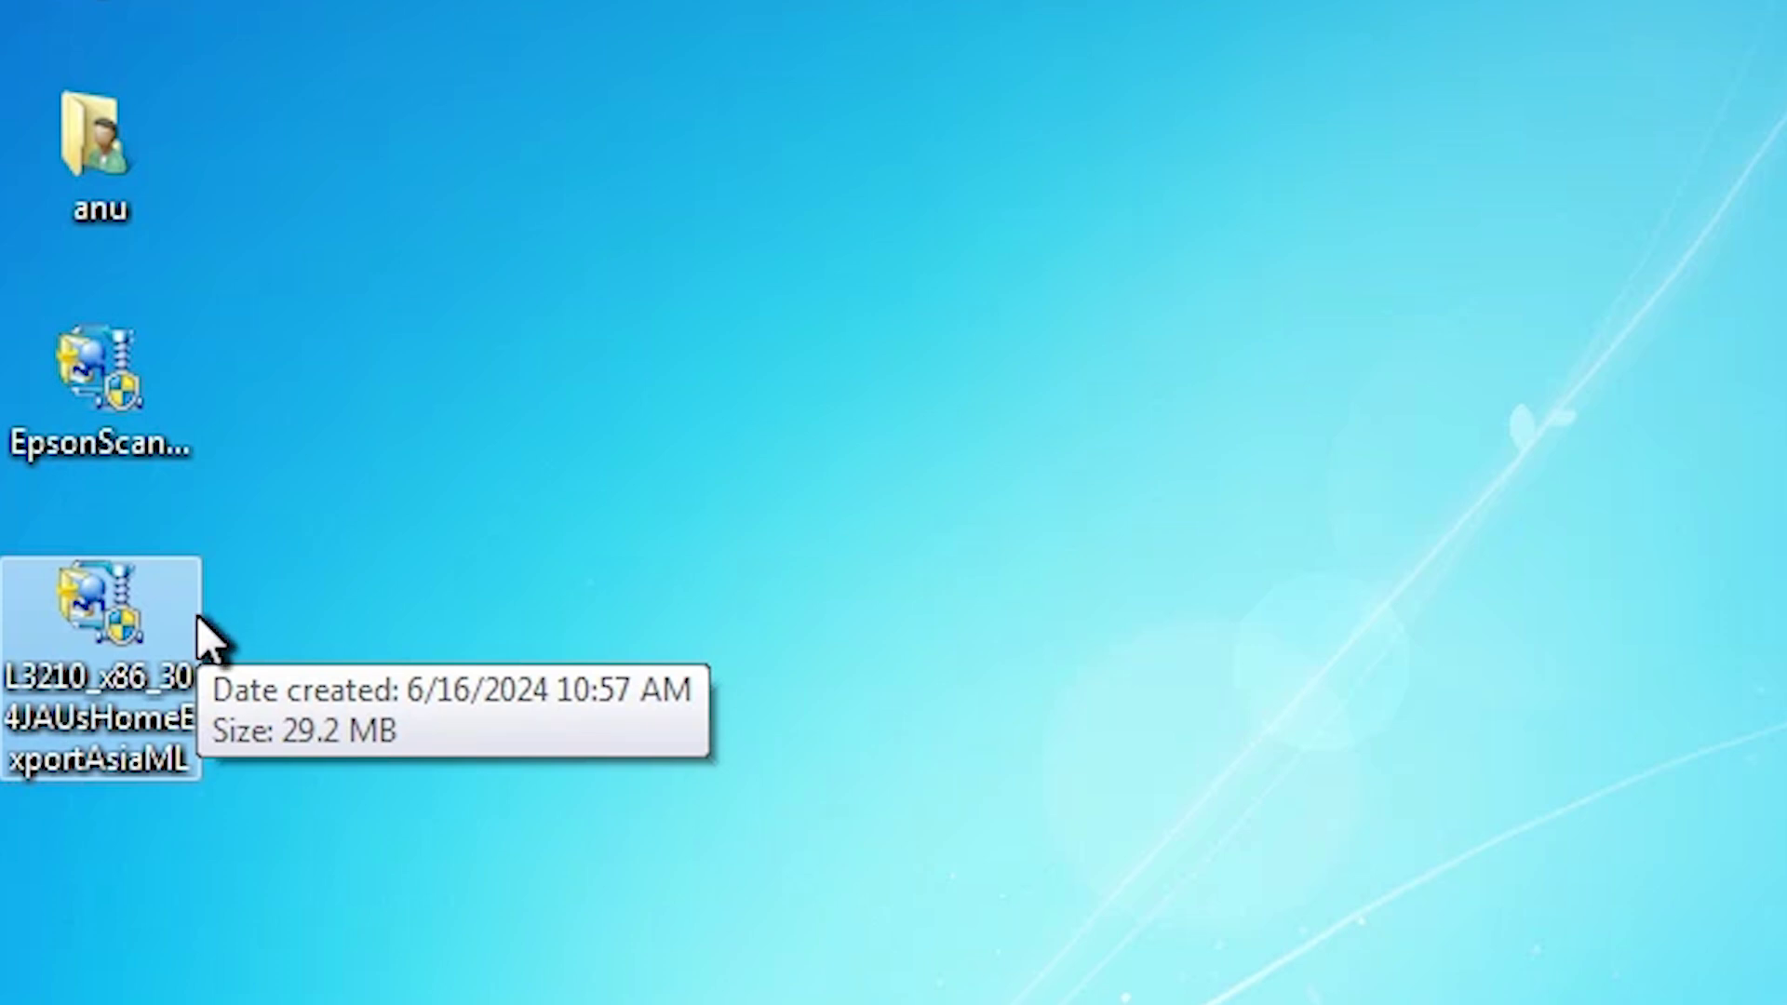
pyautogui.rightClick(182, 615)
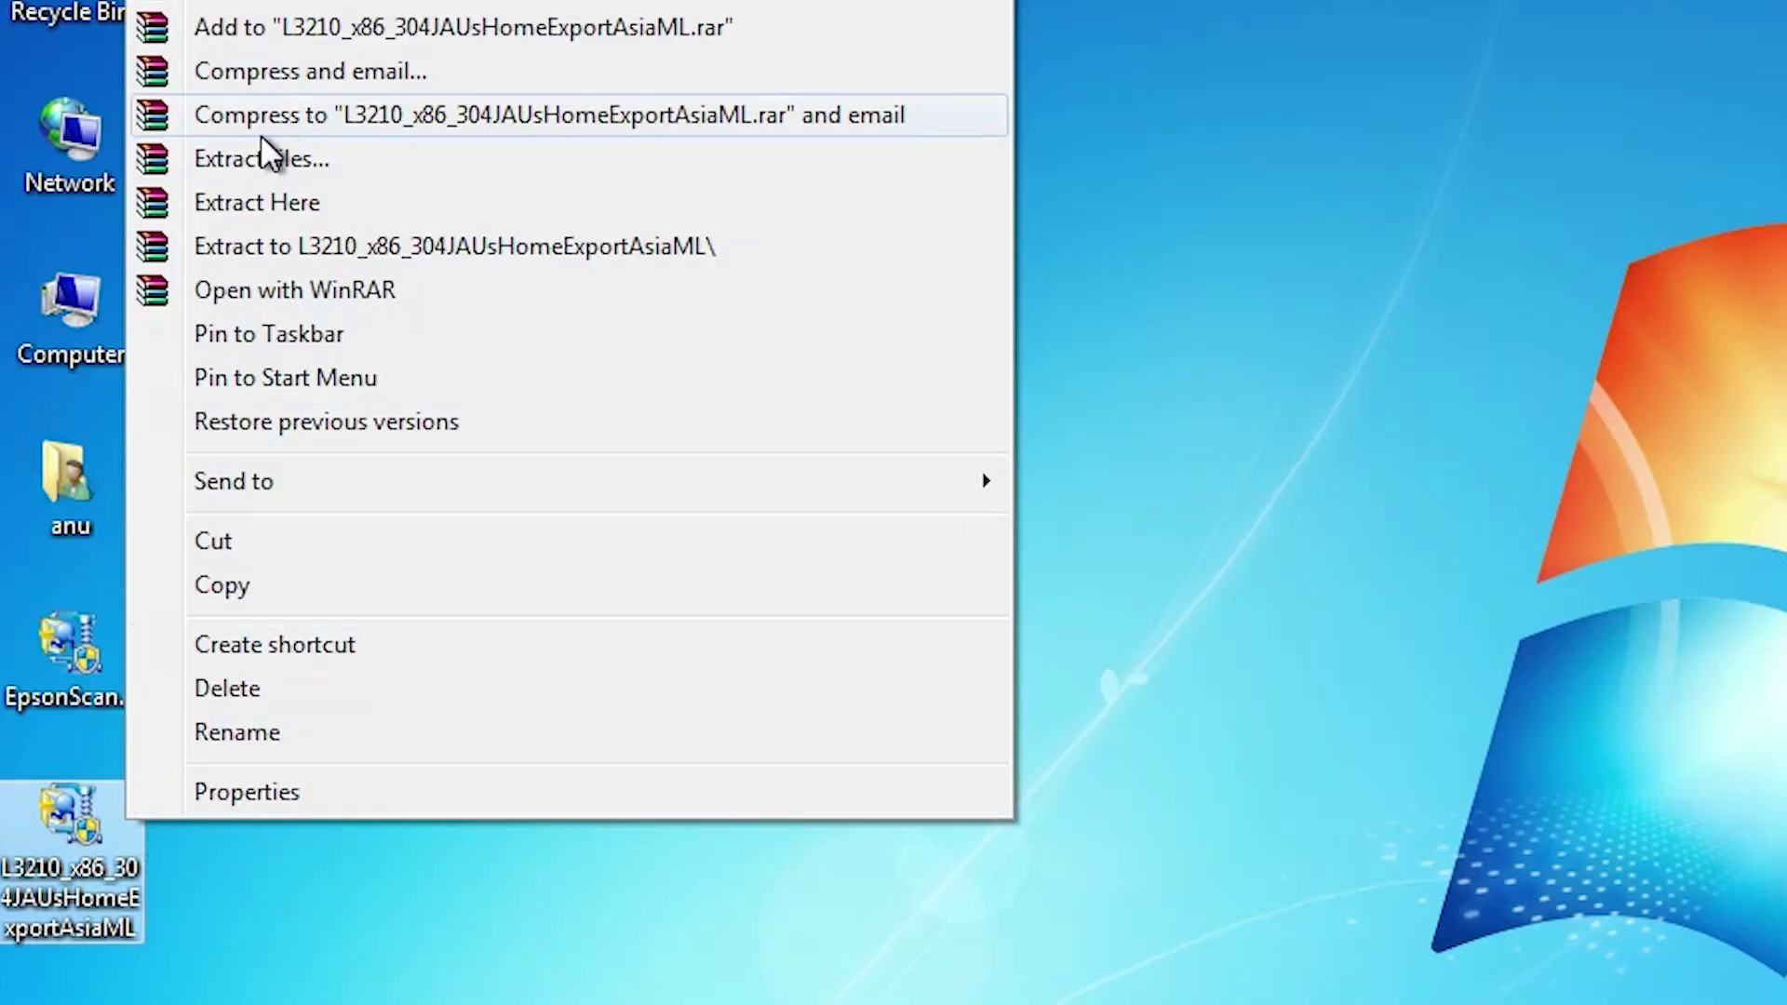
pyautogui.click(269, 154)
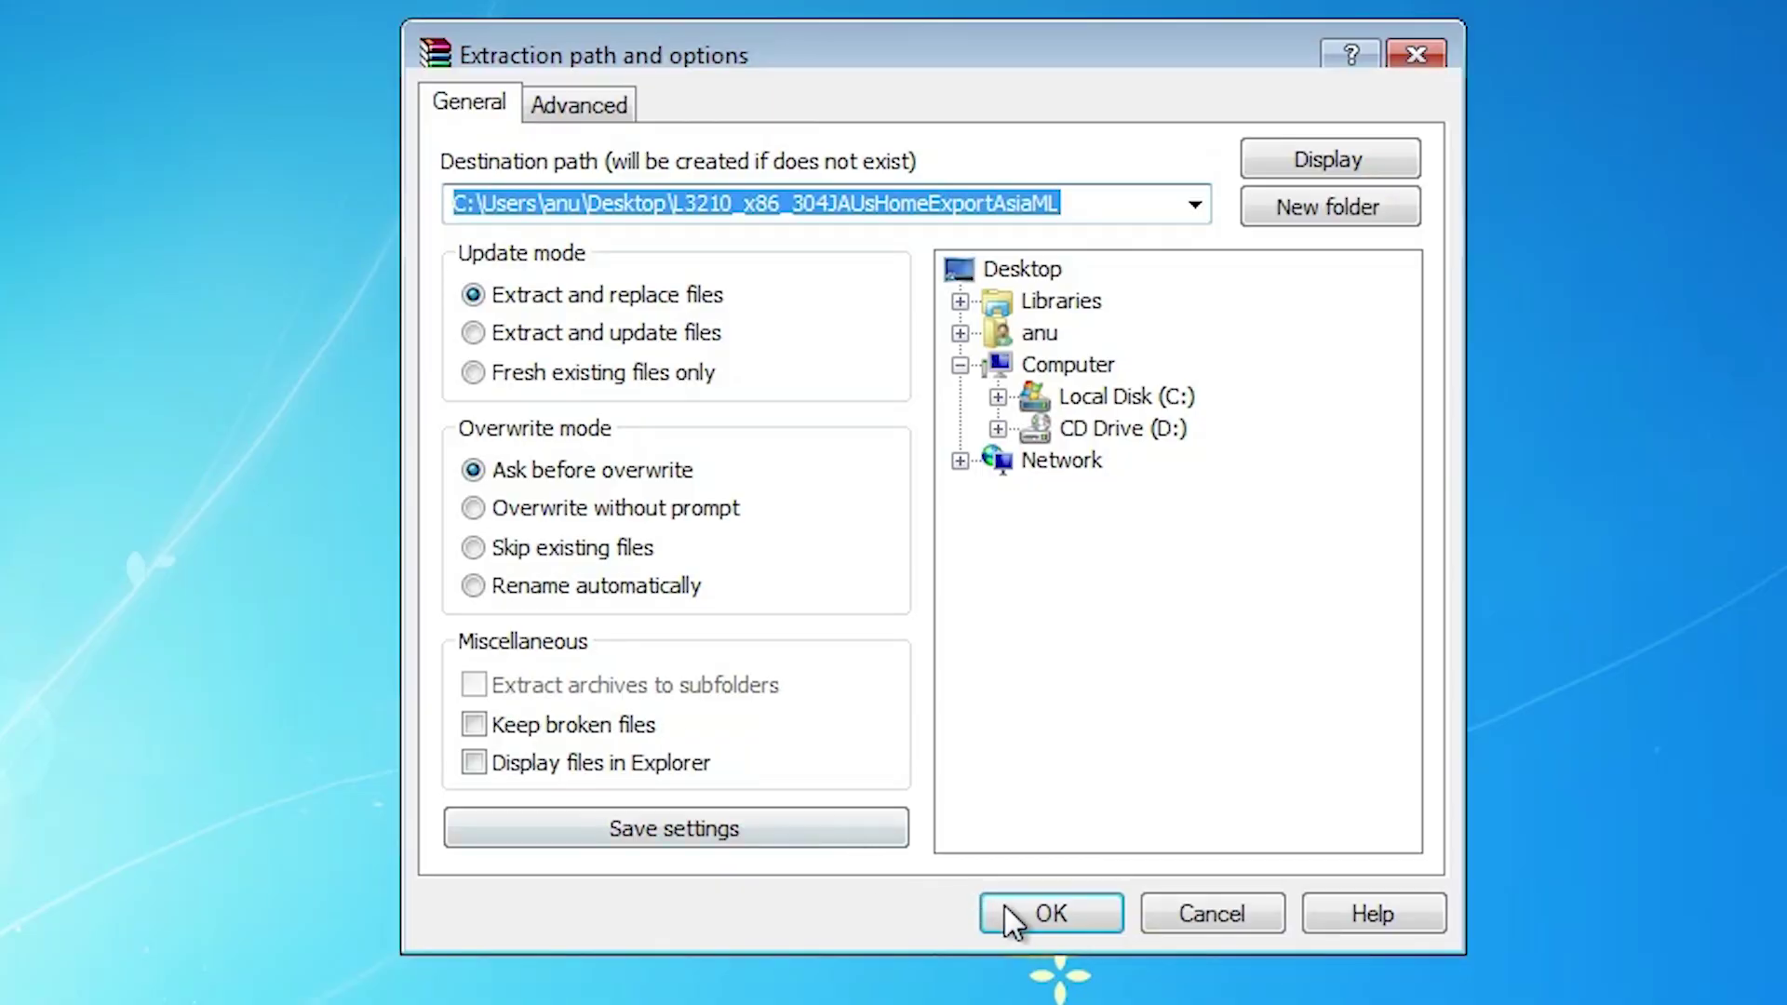
pyautogui.click(1006, 907)
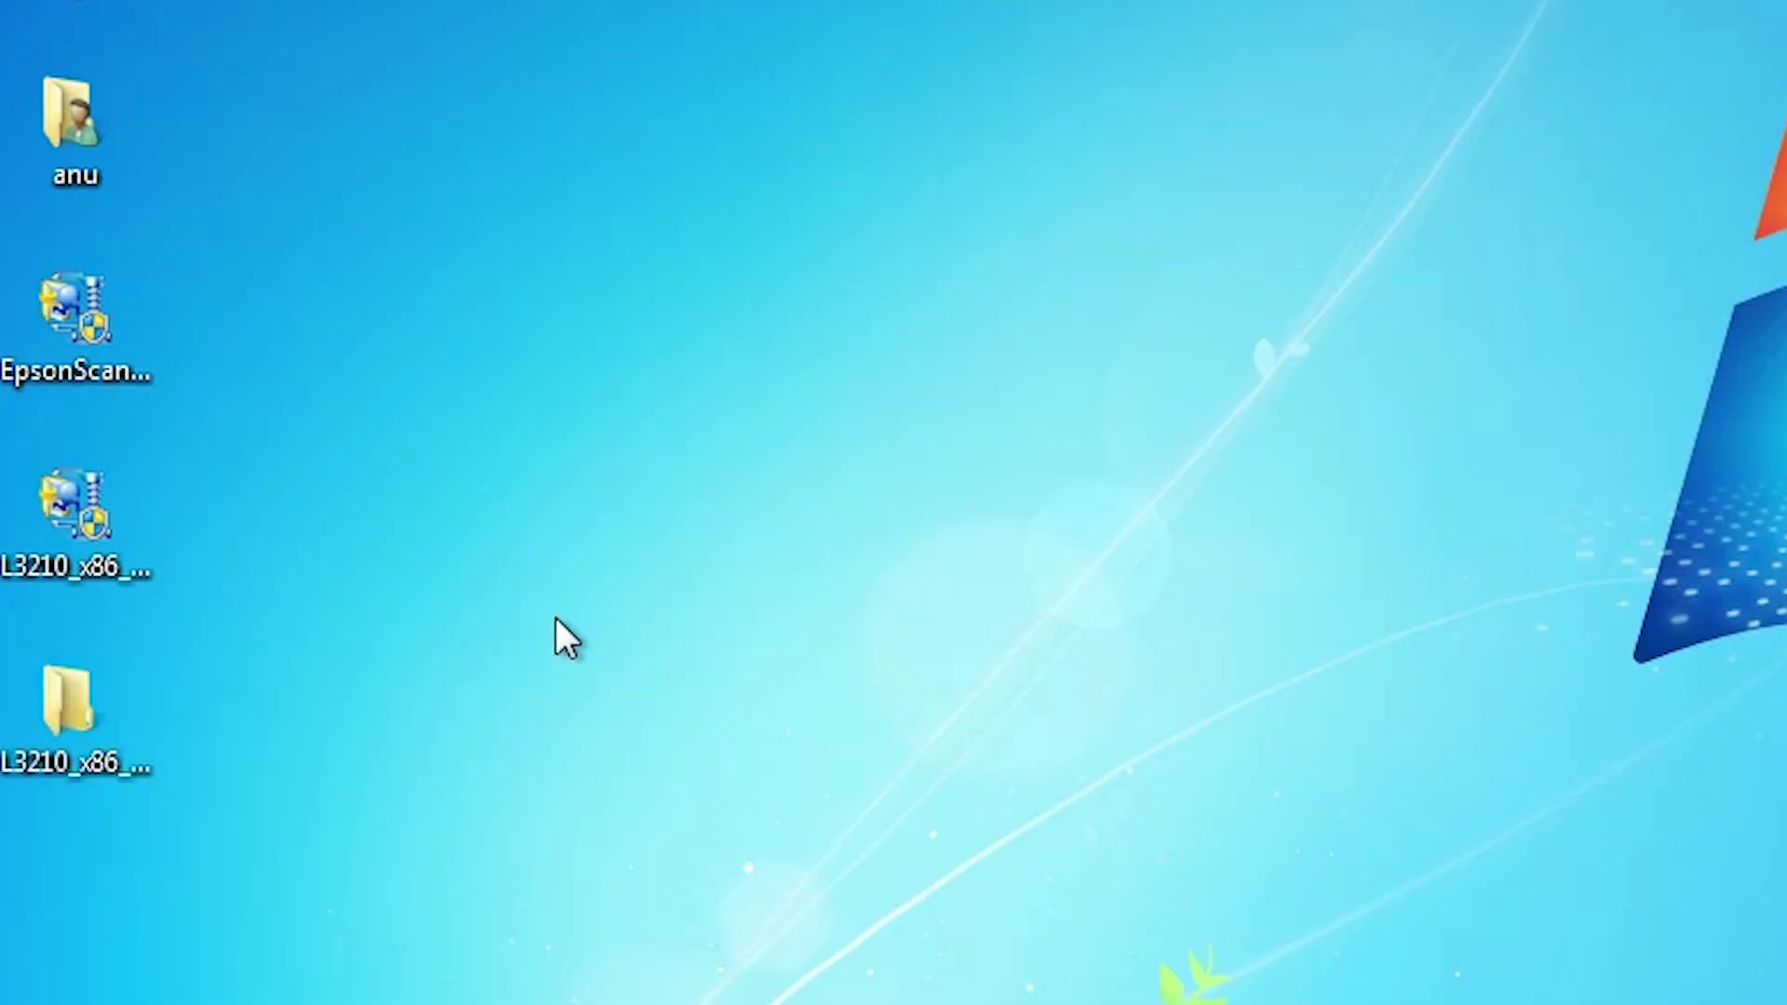
pyautogui.doubleClick(36, 746)
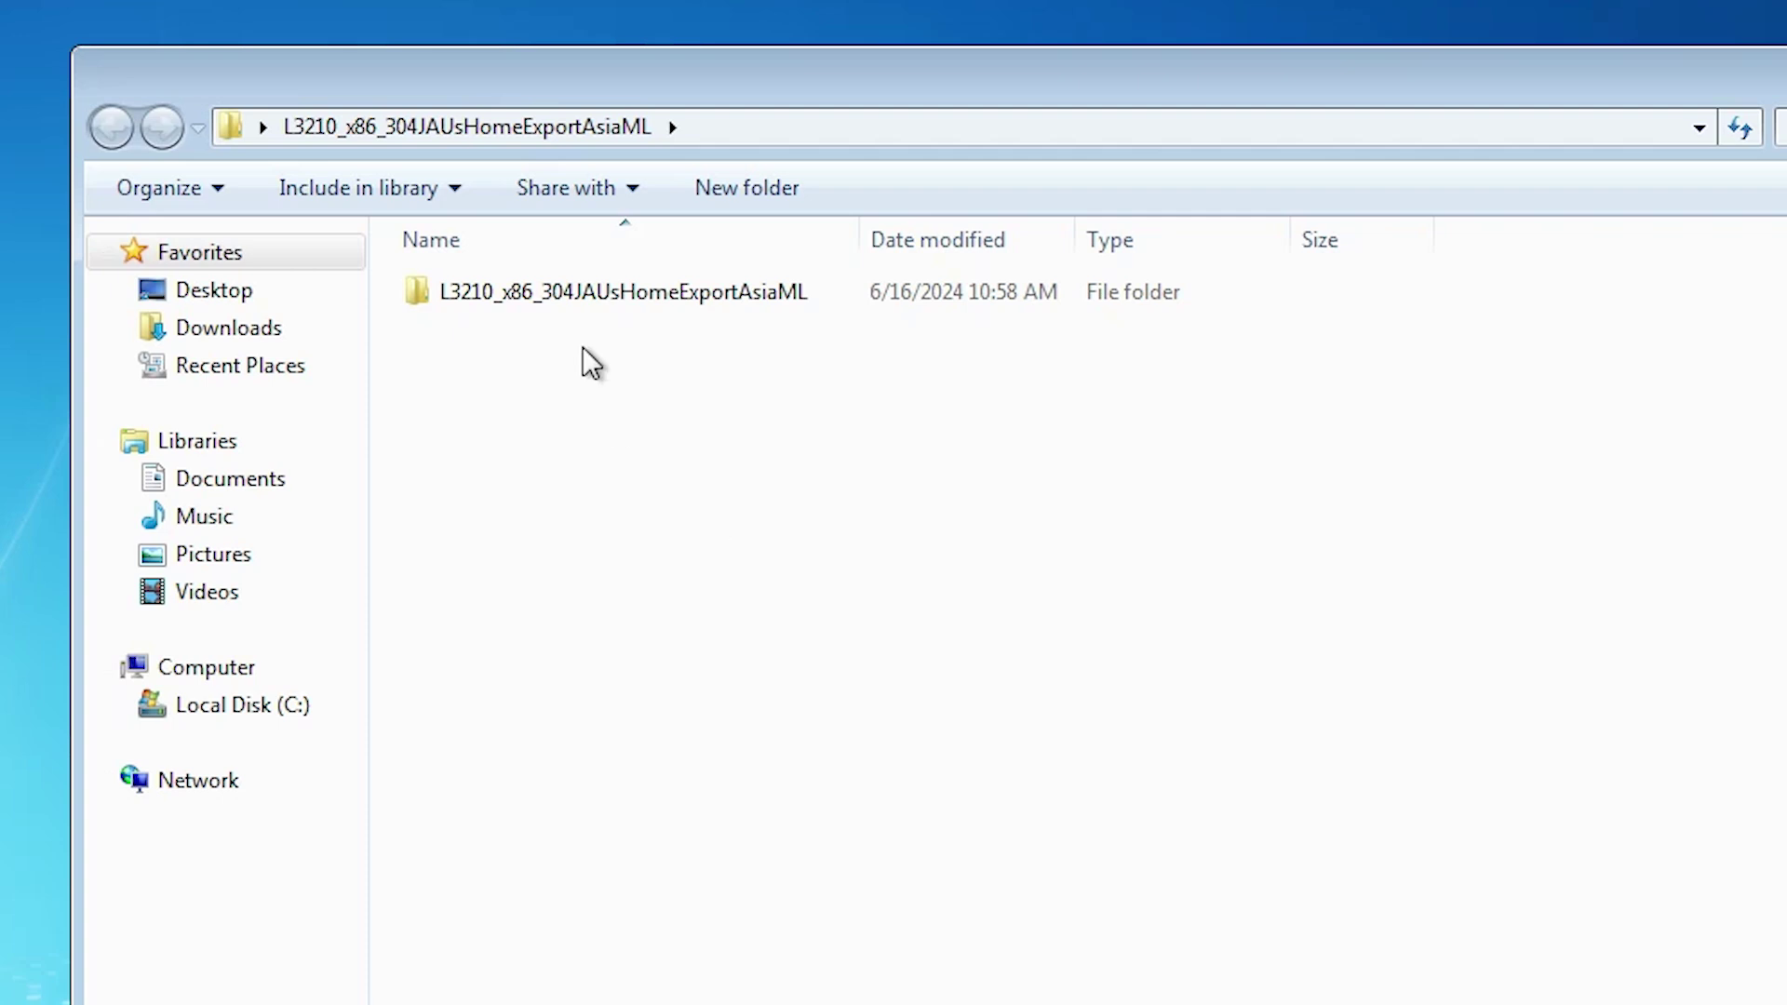
pyautogui.doubleClick(573, 298)
pyautogui.doubleClick(574, 300)
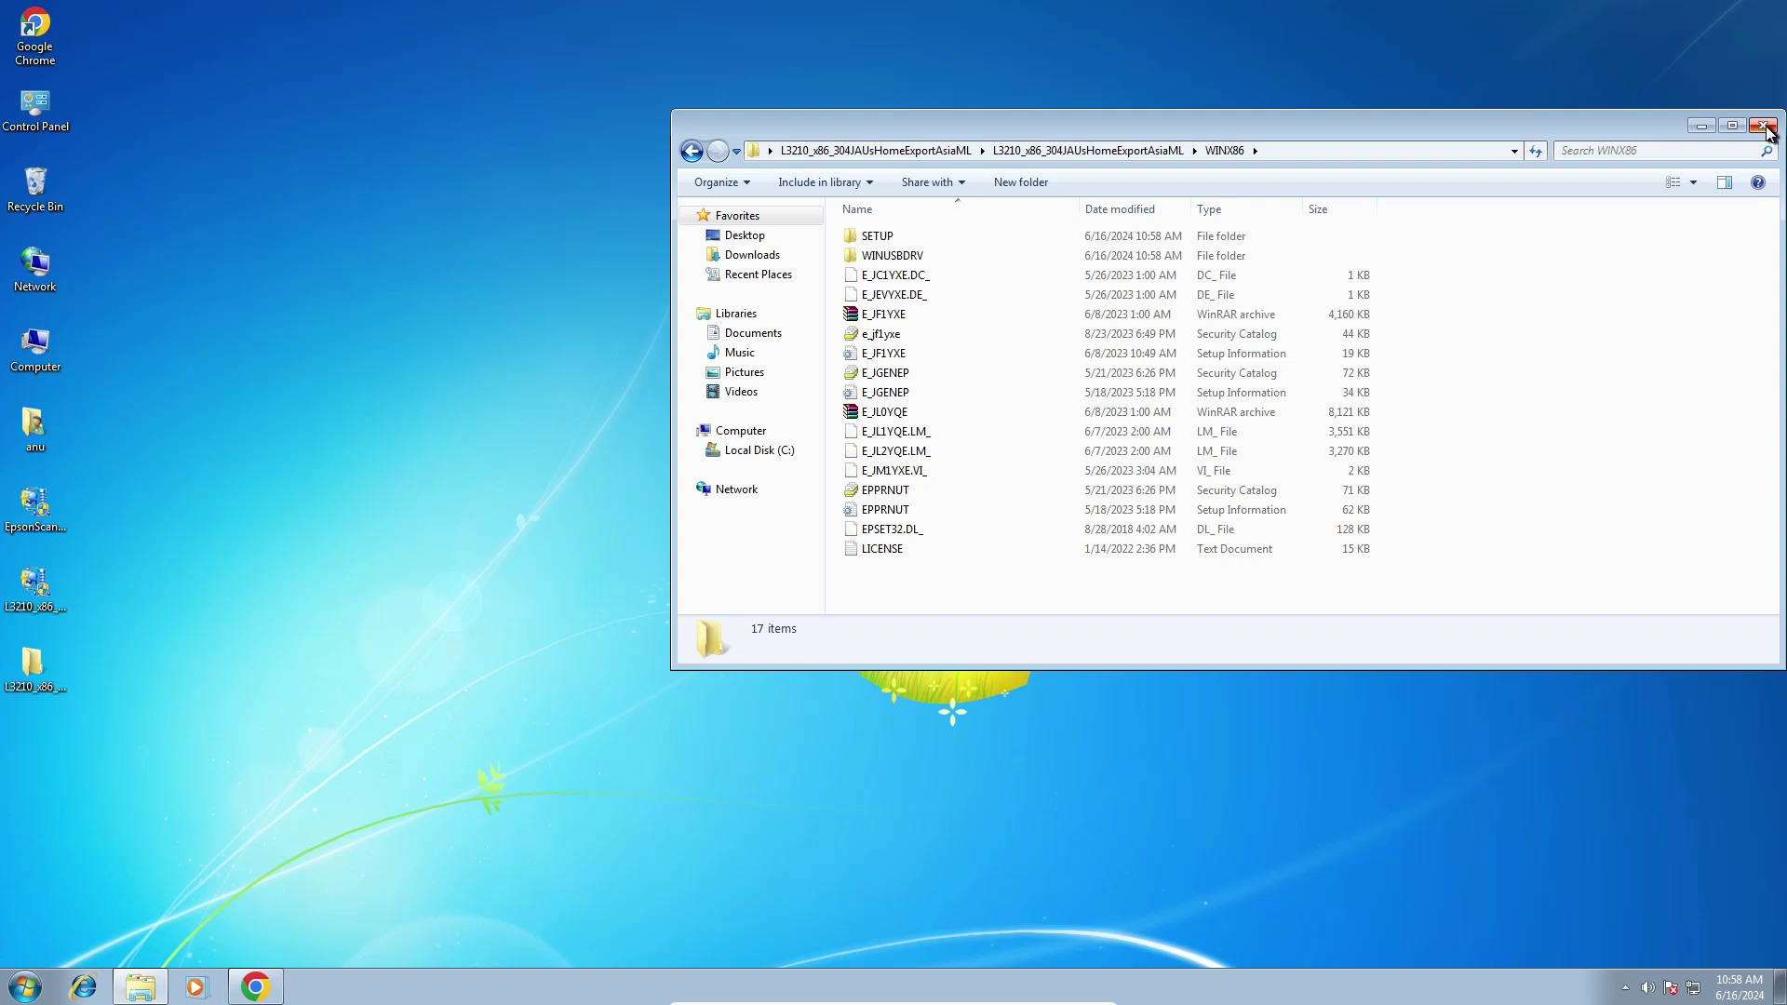
pyautogui.click(1764, 127)
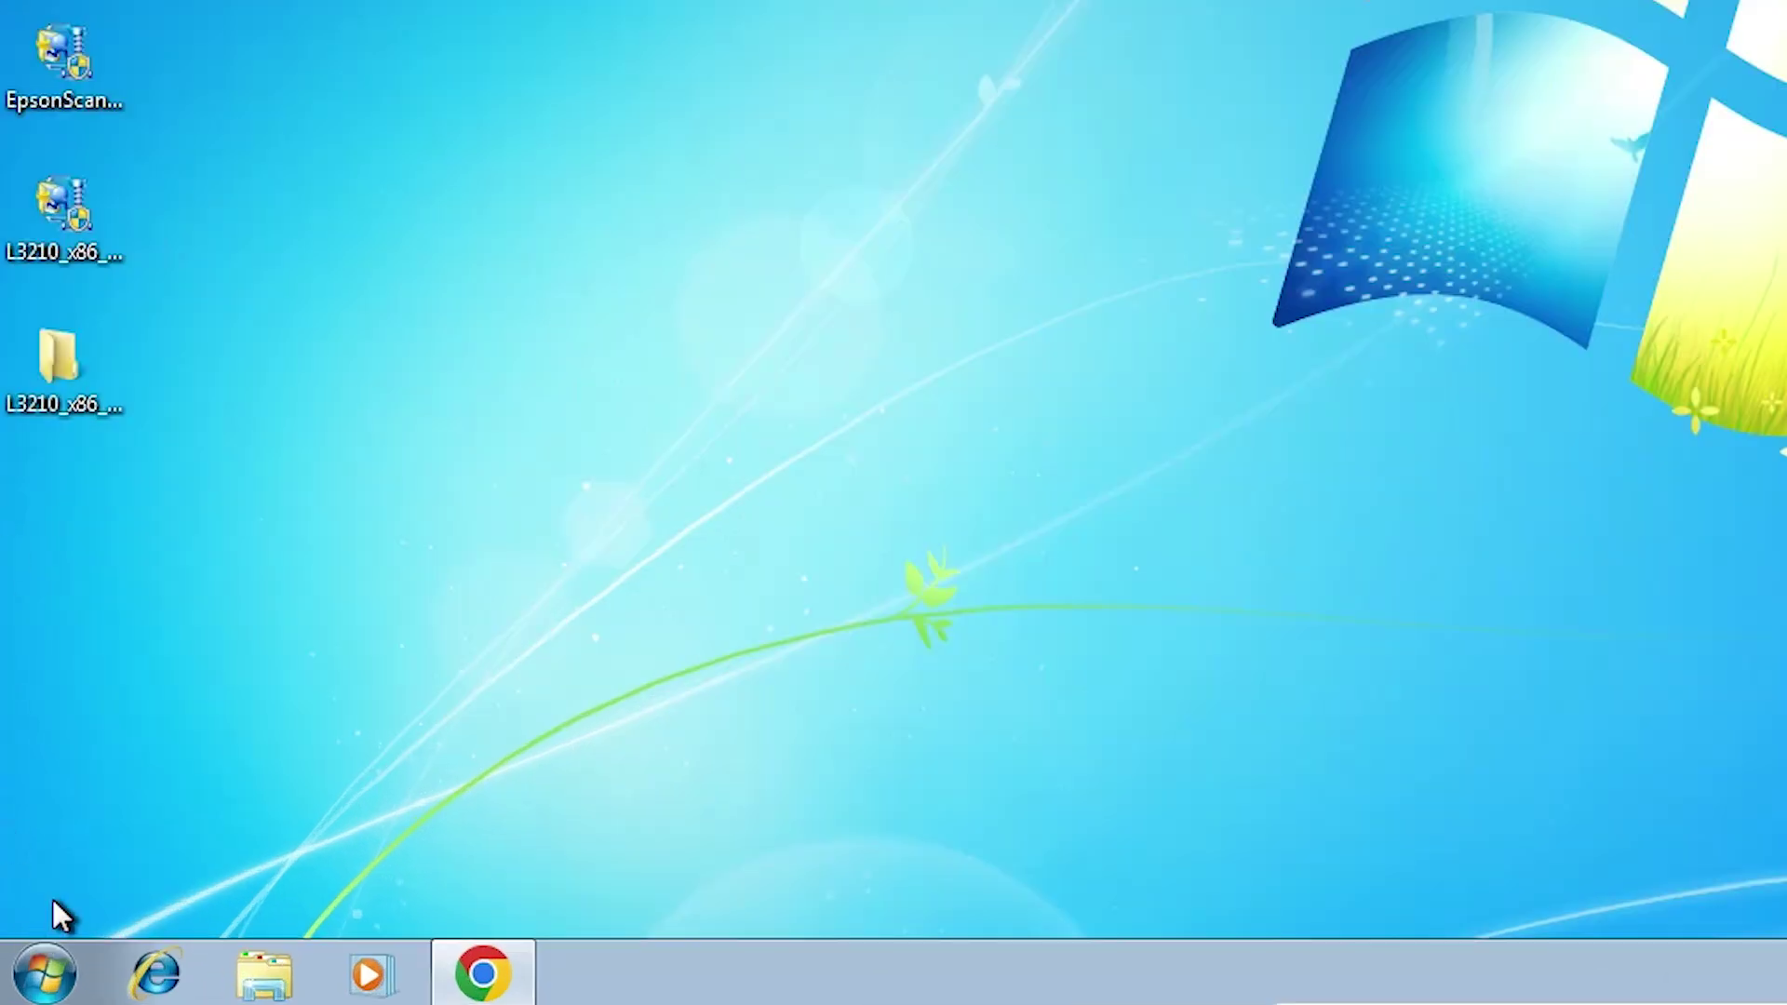
# Go from Start to Control Panel's Devices and Printers and start Add a printer.
pyautogui.click(21, 958)
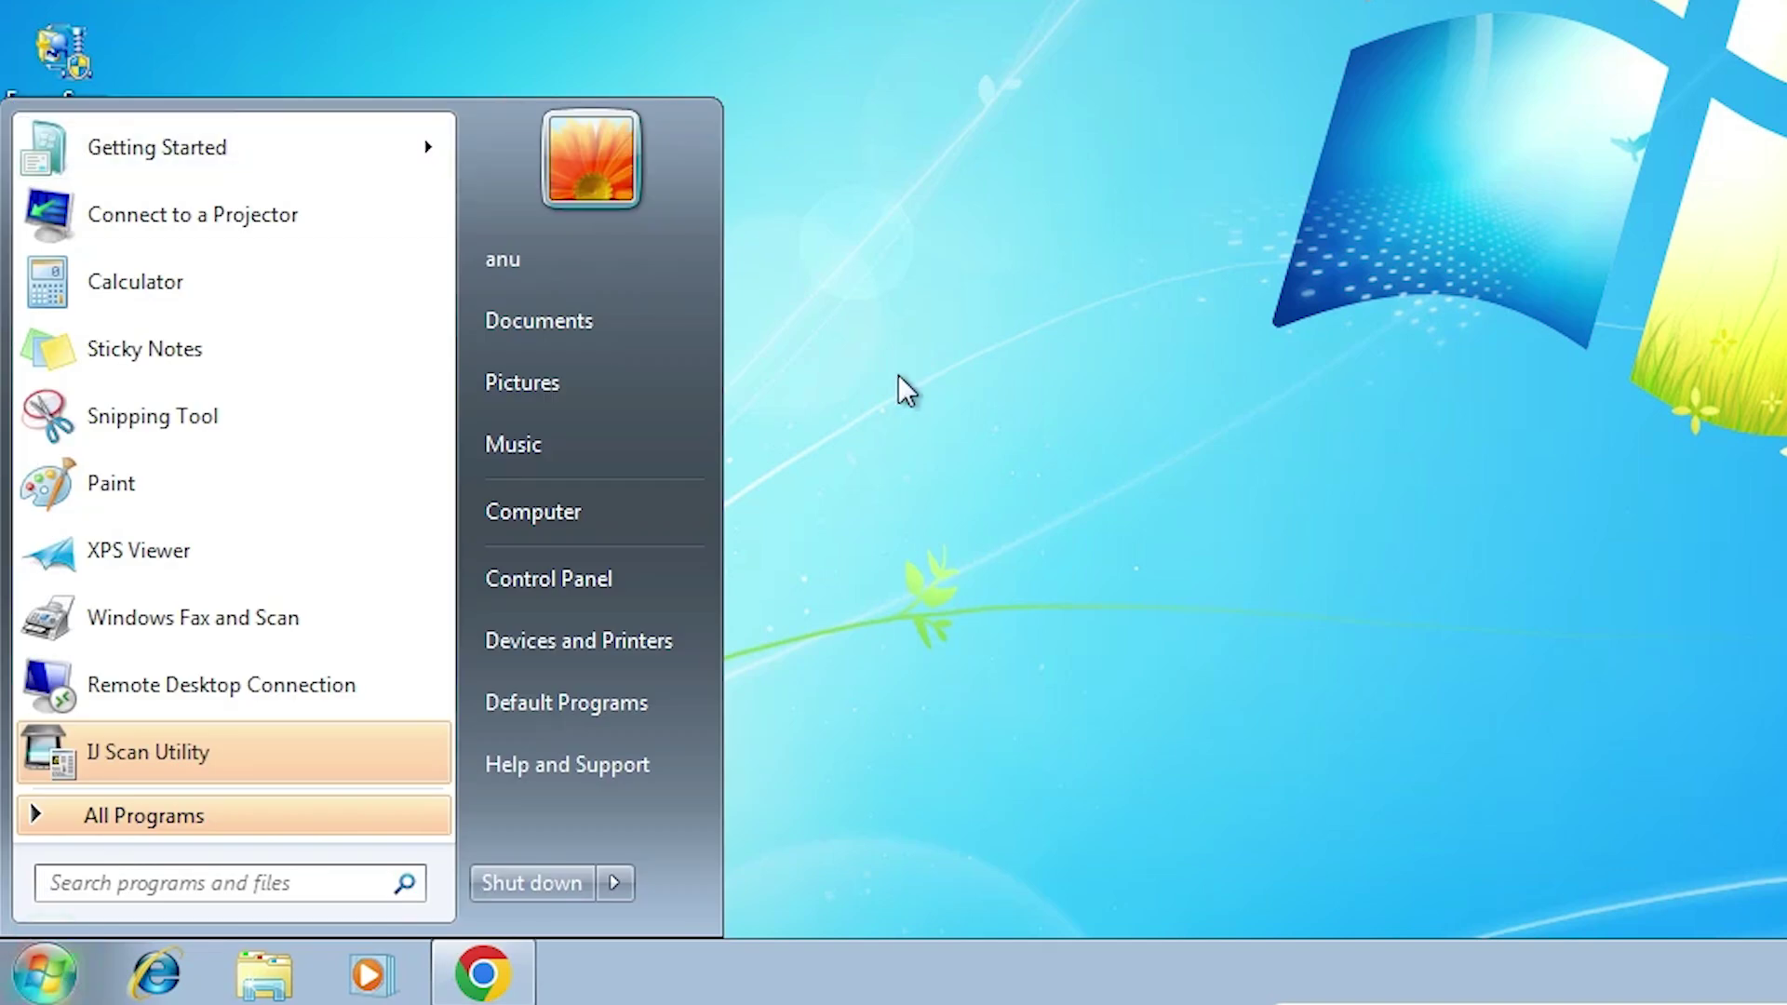
pyautogui.click(622, 573)
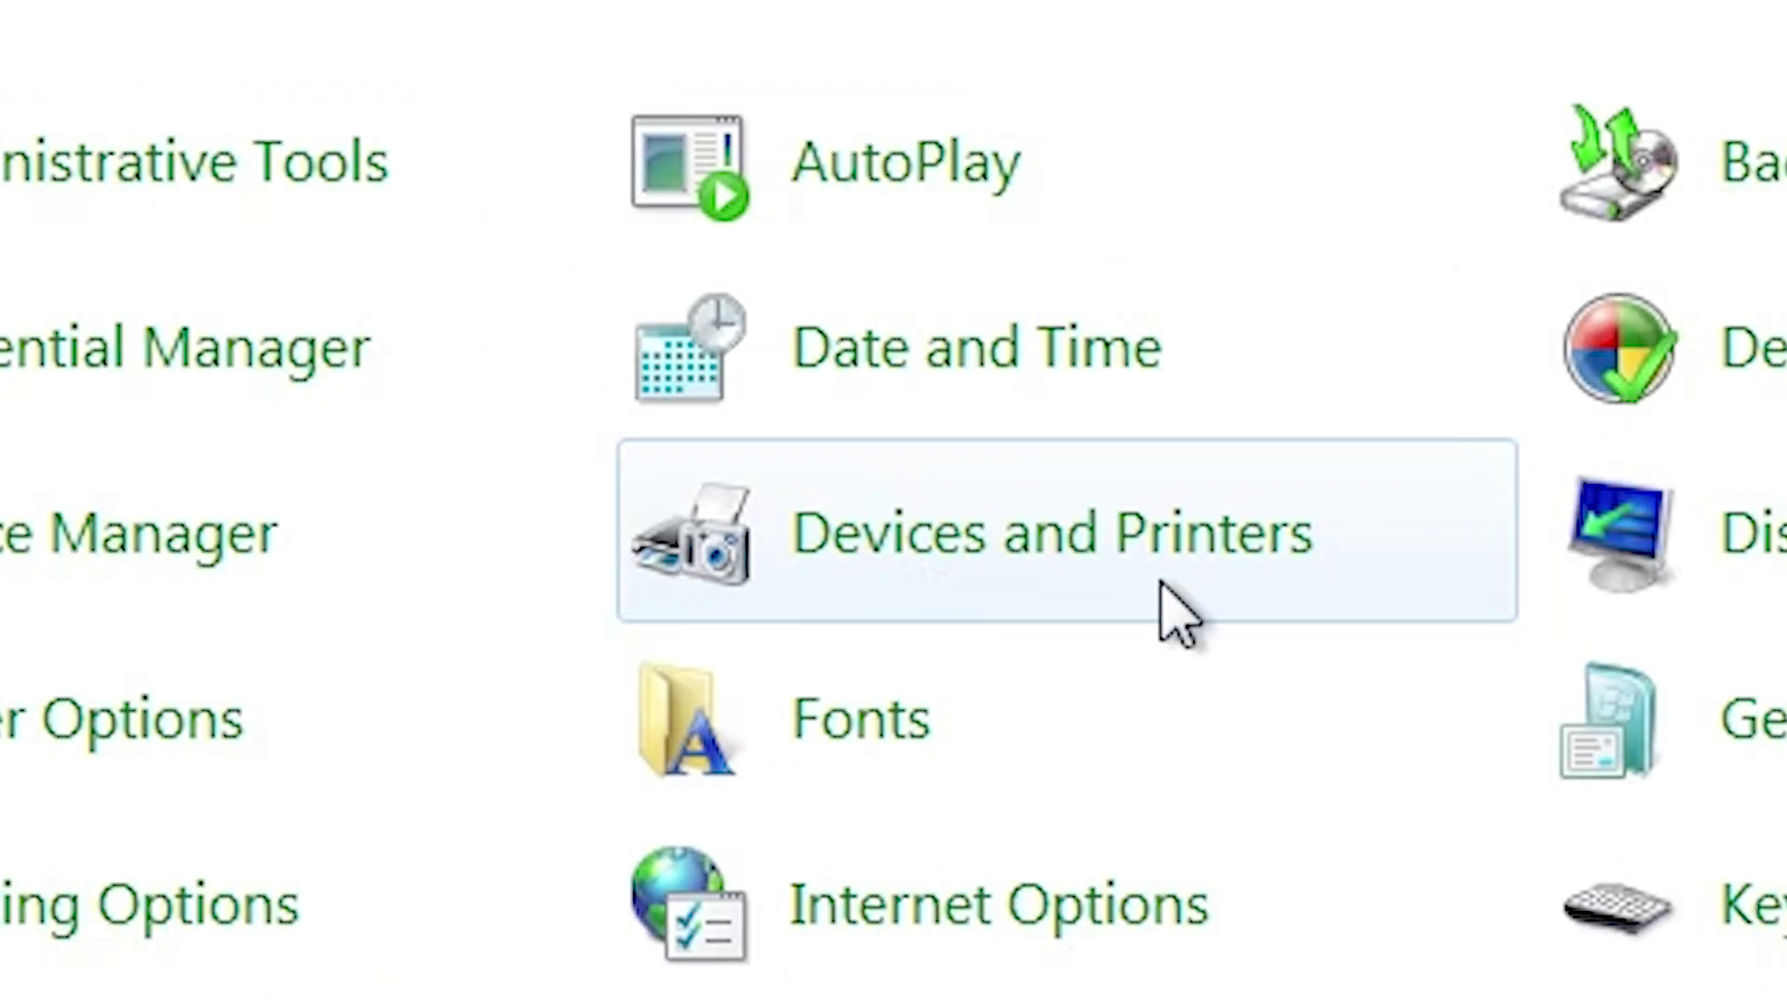
pyautogui.click(1297, 541)
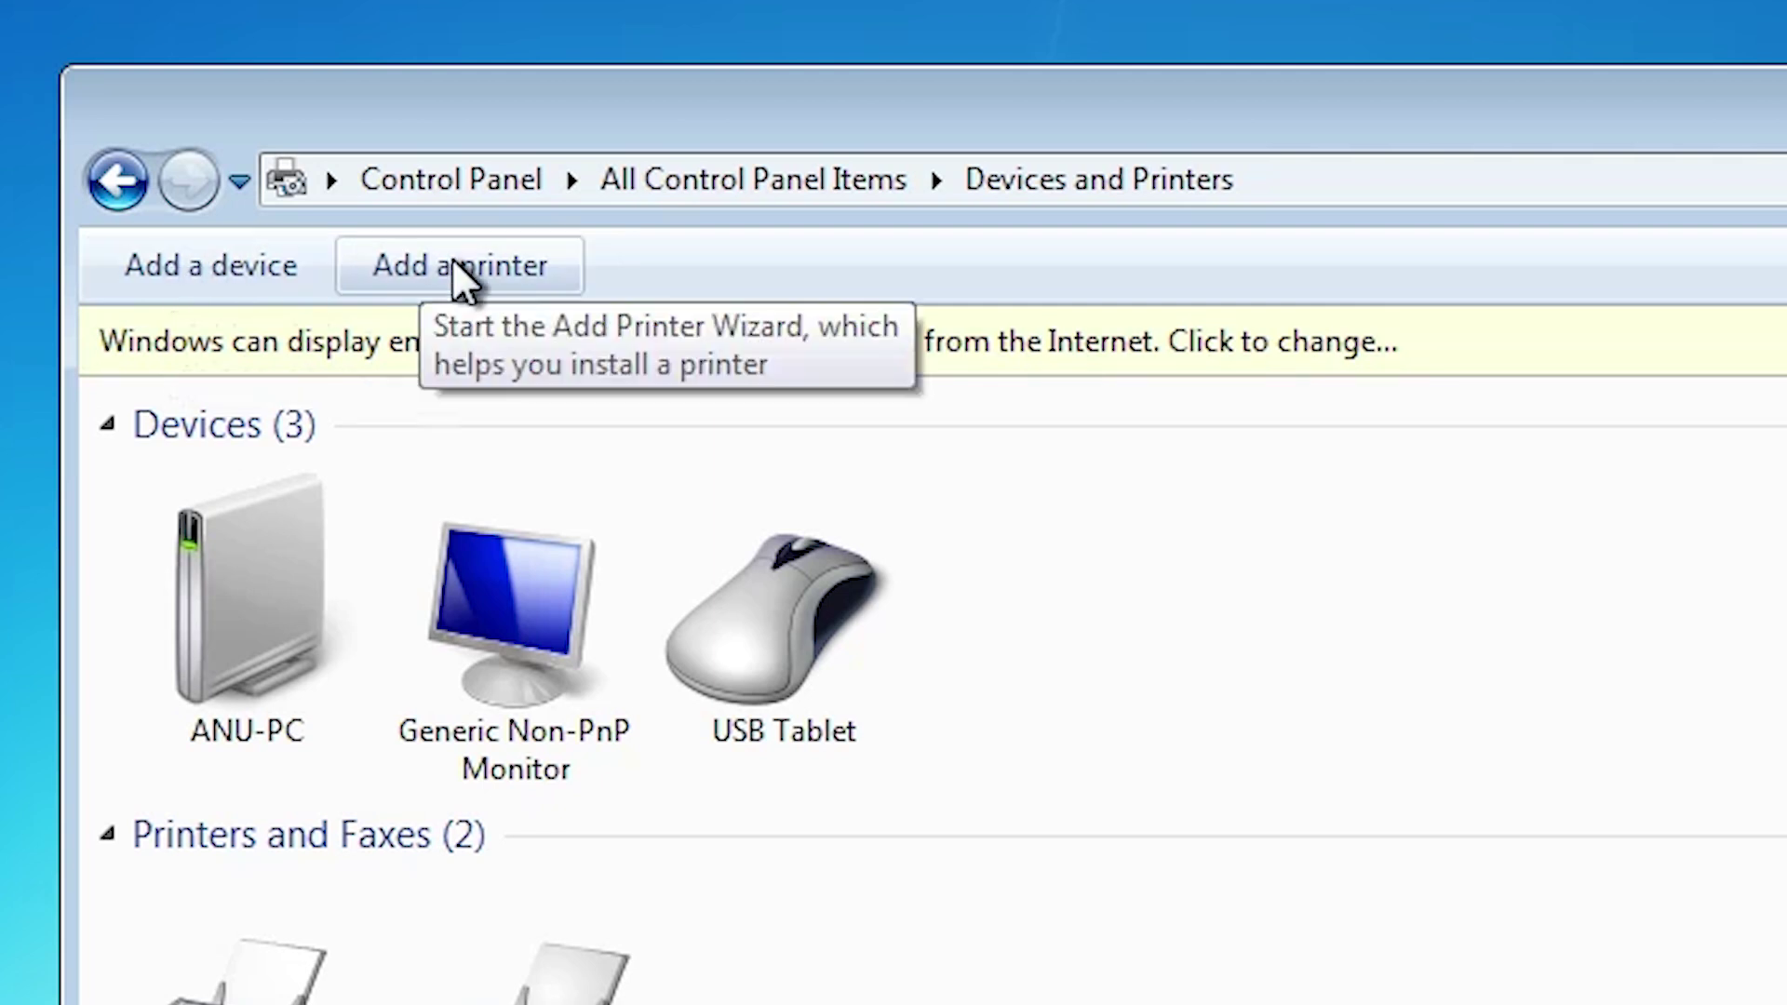
pyautogui.click(513, 268)
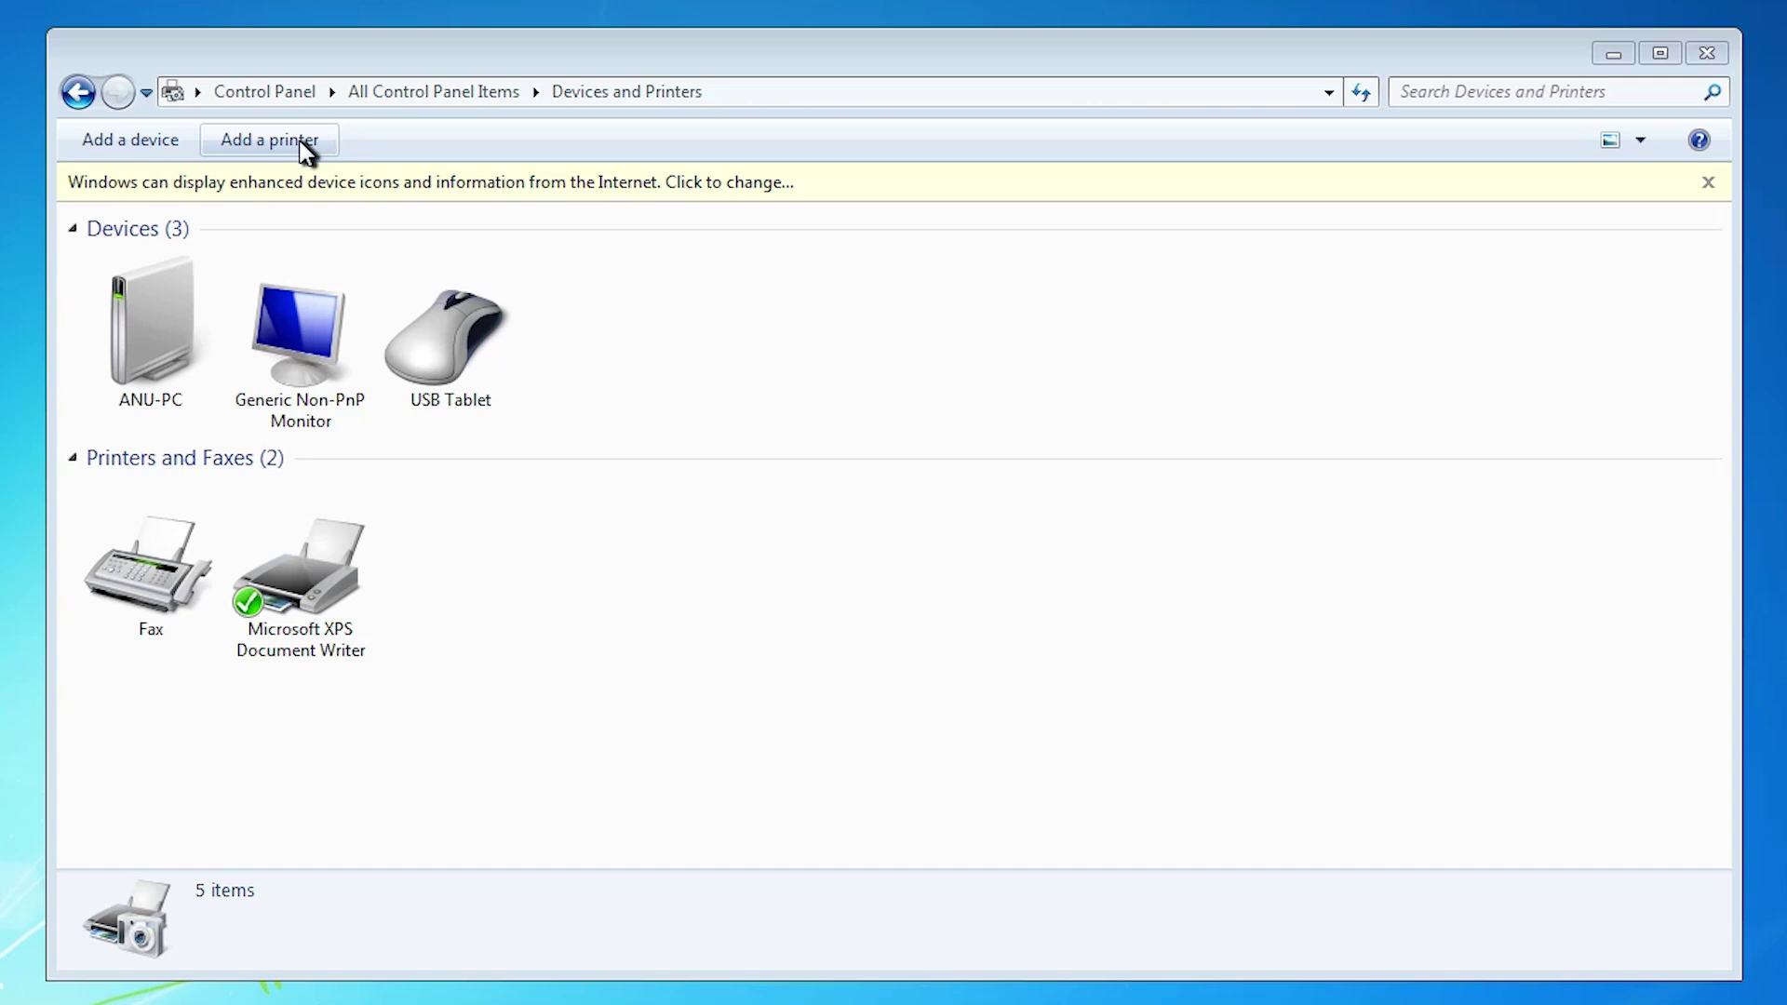
# Choose a local printer using the existing USB001 (Local Port) and continue to drivers.
pyautogui.click(1711, 52)
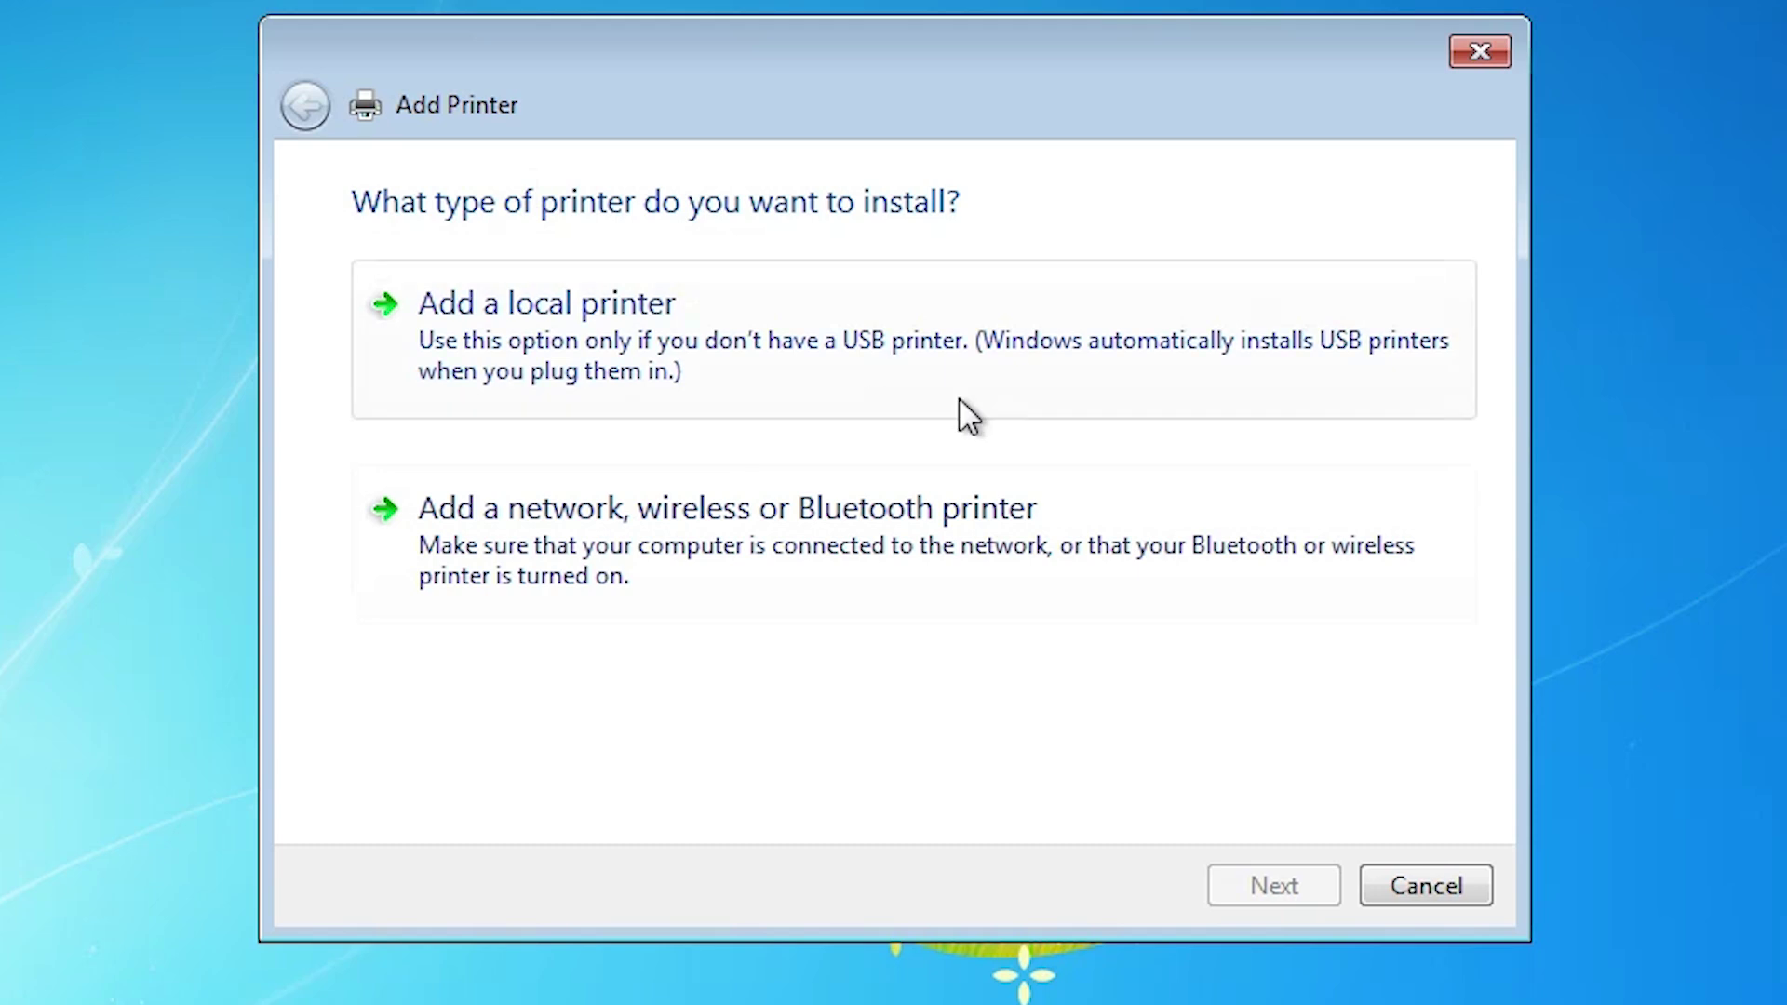
pyautogui.click(660, 362)
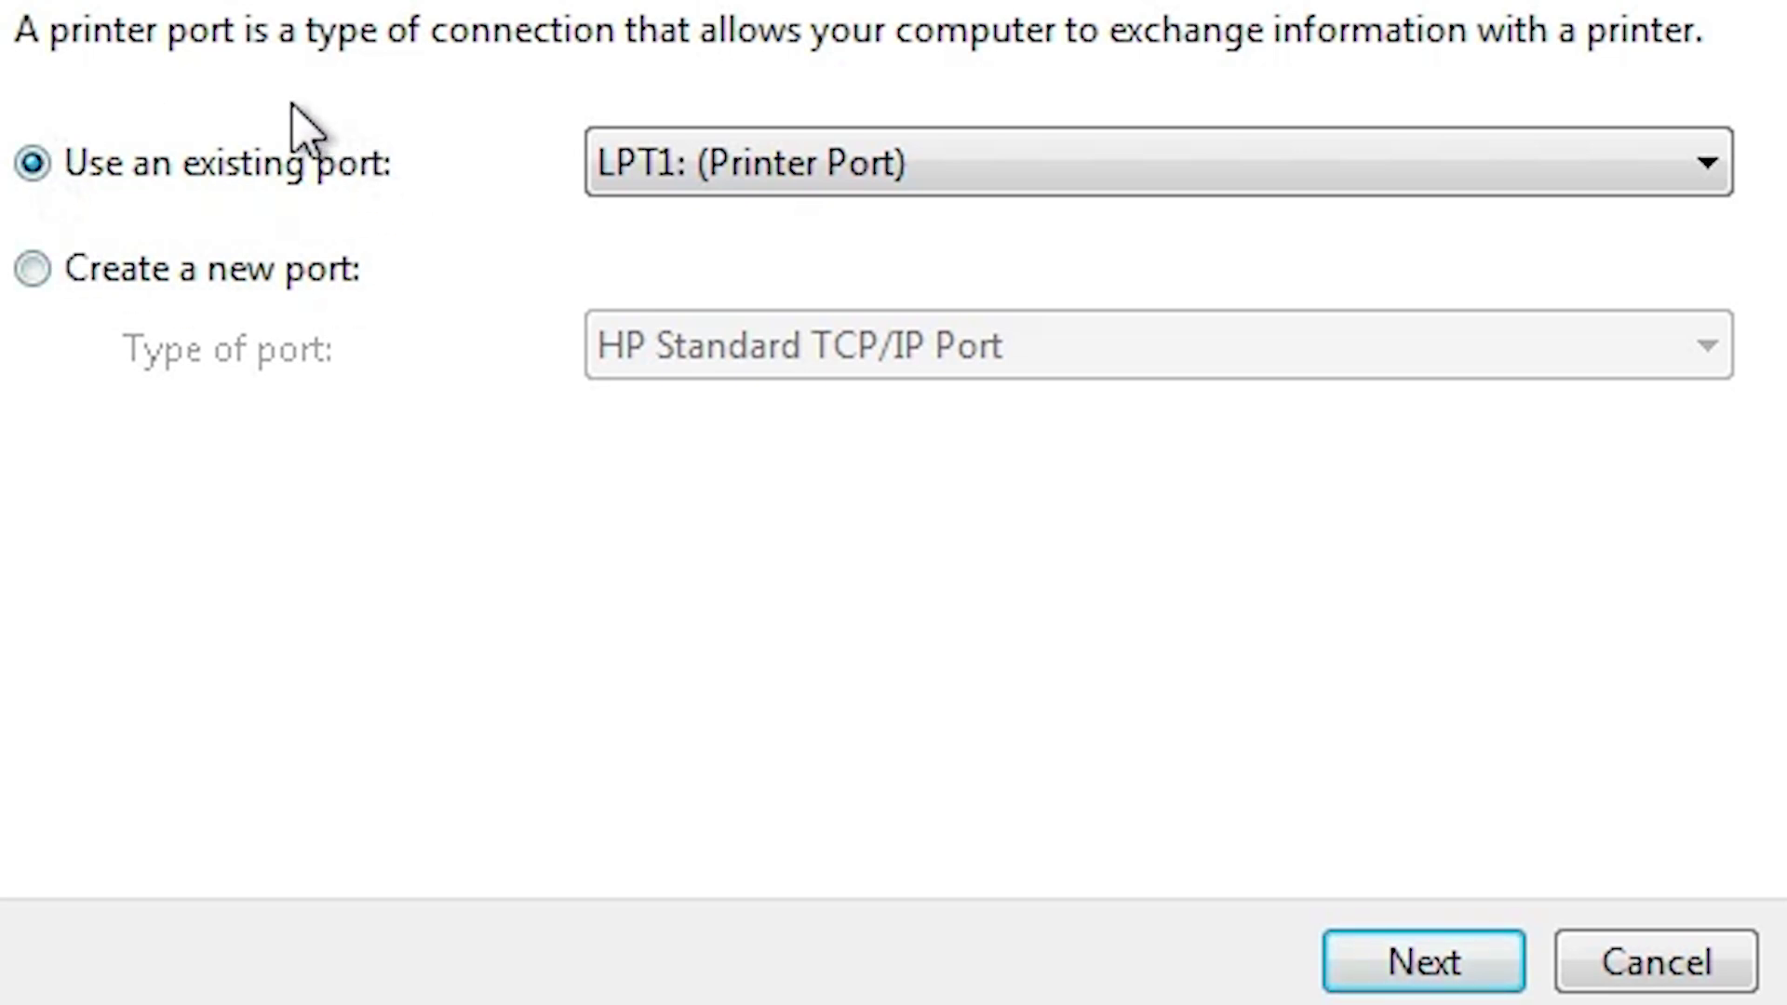
pyautogui.click(821, 153)
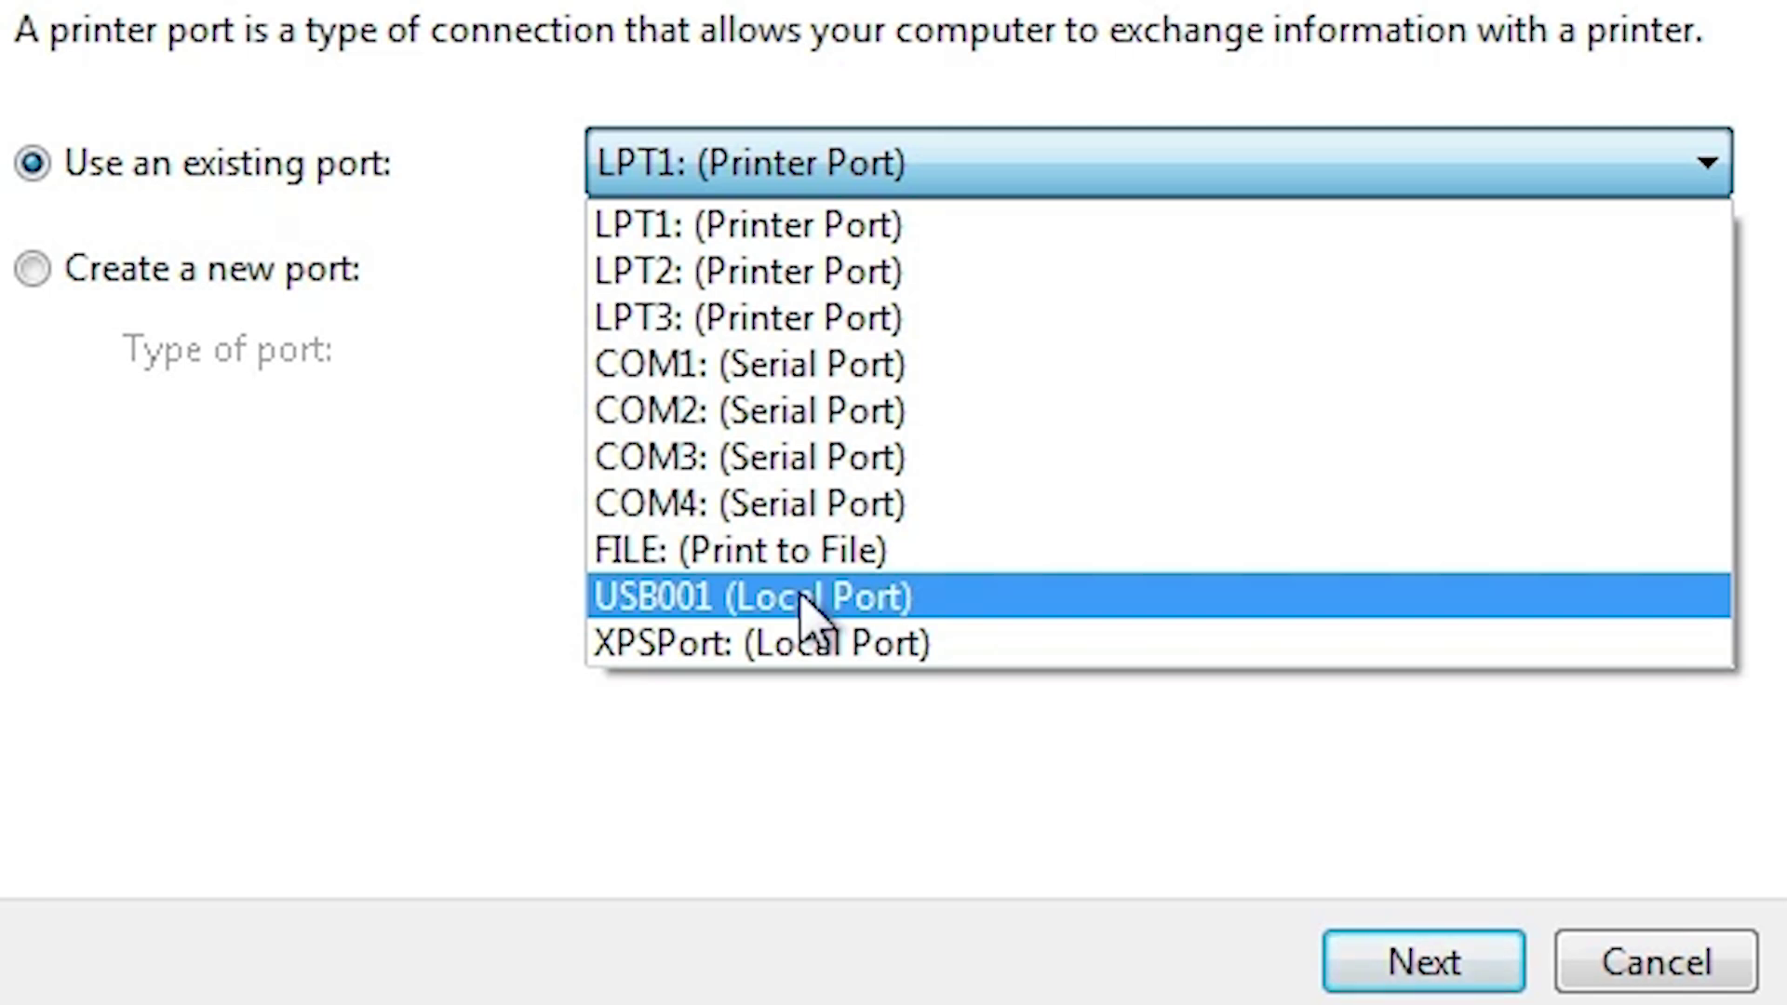
pyautogui.click(806, 613)
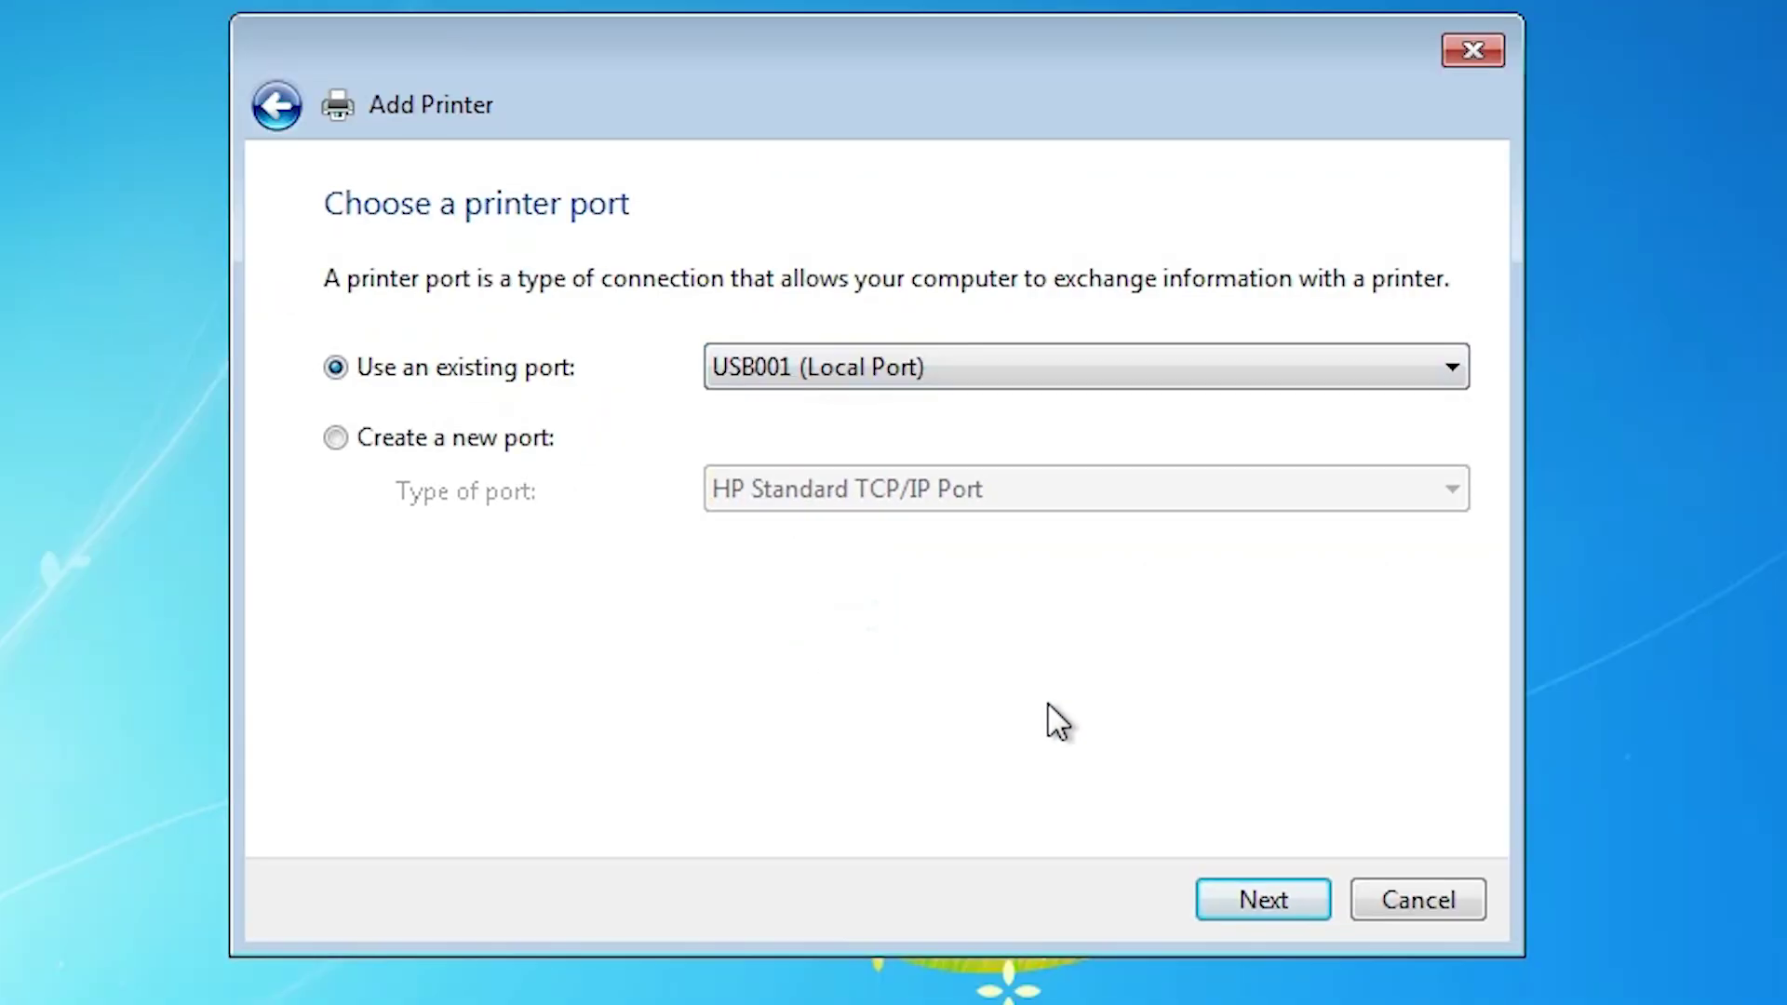
pyautogui.click(1244, 879)
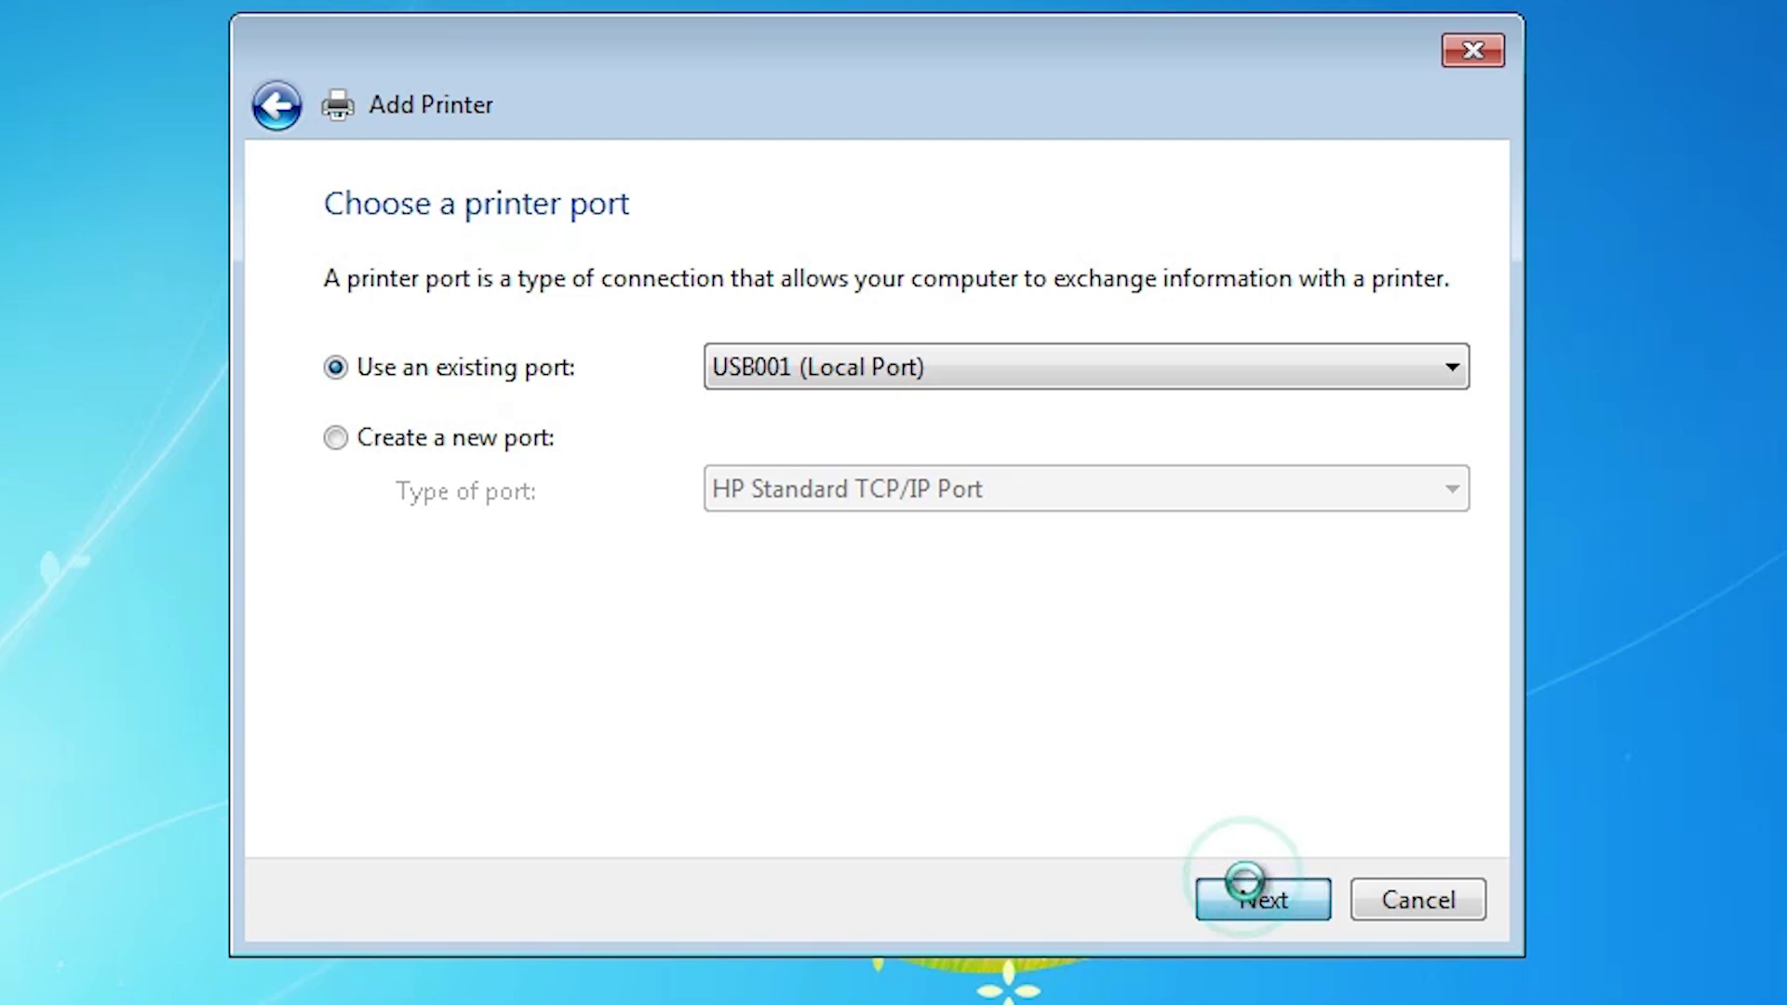
# Use Have Disk to browse to the Desktop's L3210 > L3210 > WINX86 driver folder.
pyautogui.click(1312, 758)
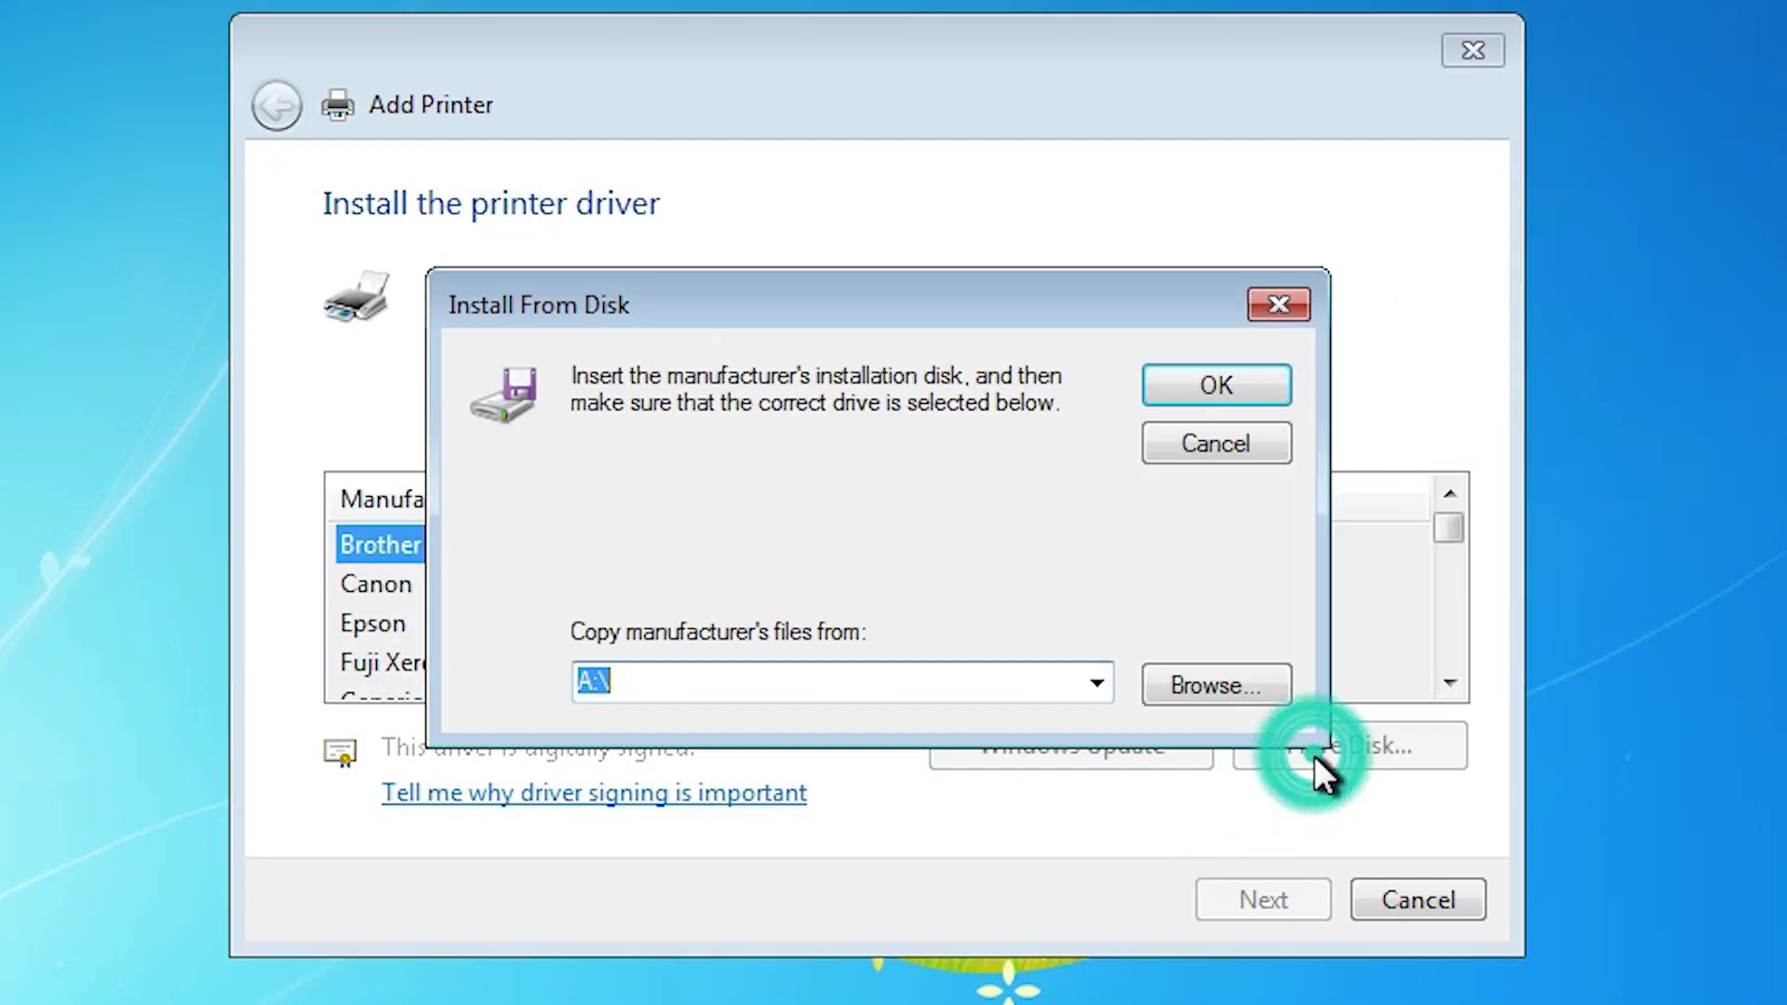
pyautogui.click(1242, 698)
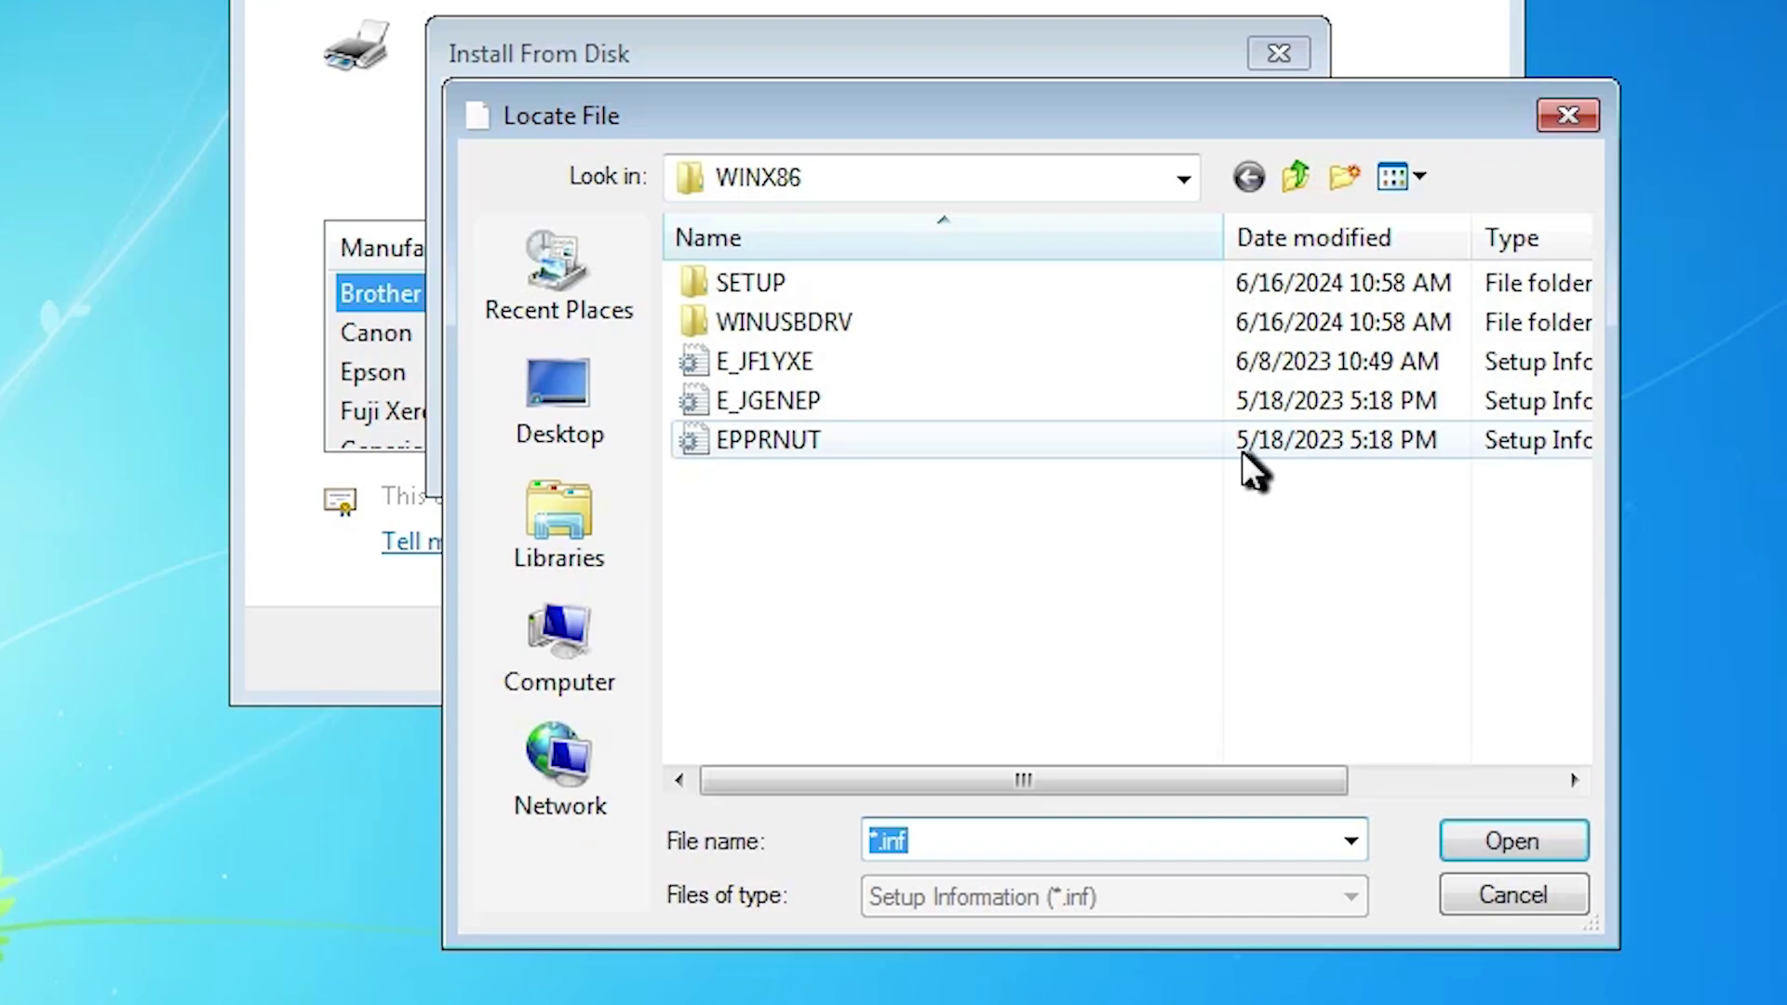
pyautogui.click(614, 420)
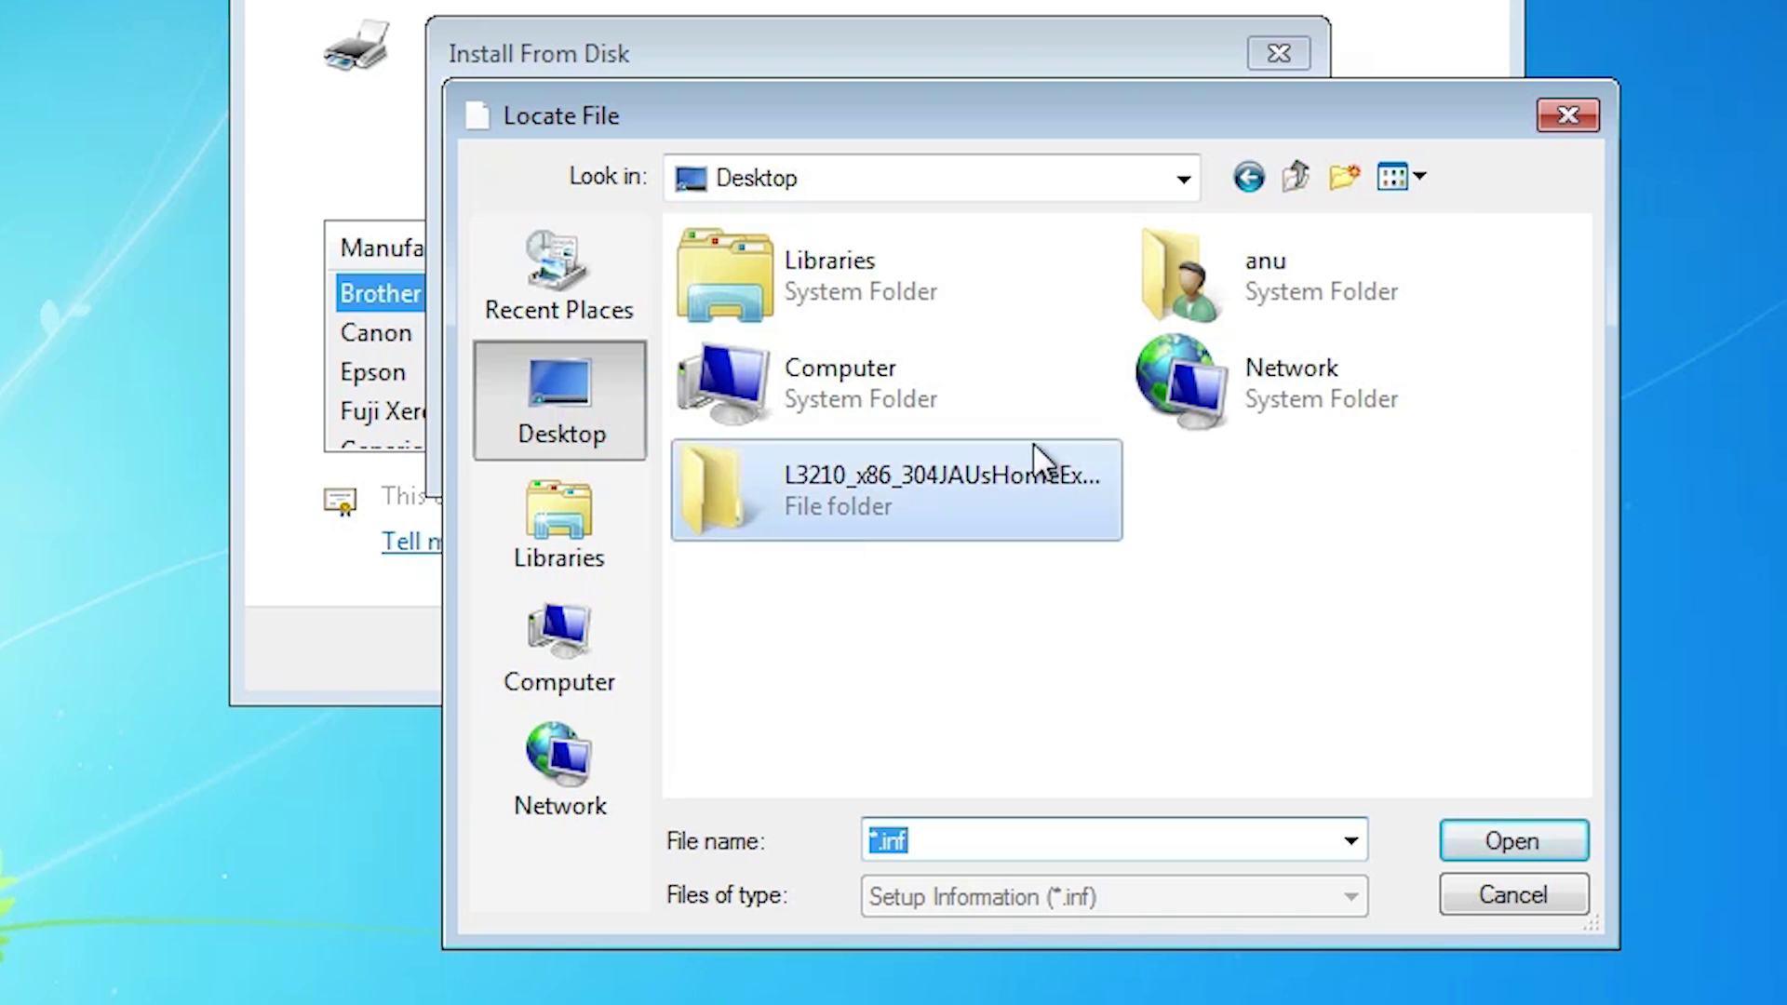
pyautogui.doubleClick(996, 500)
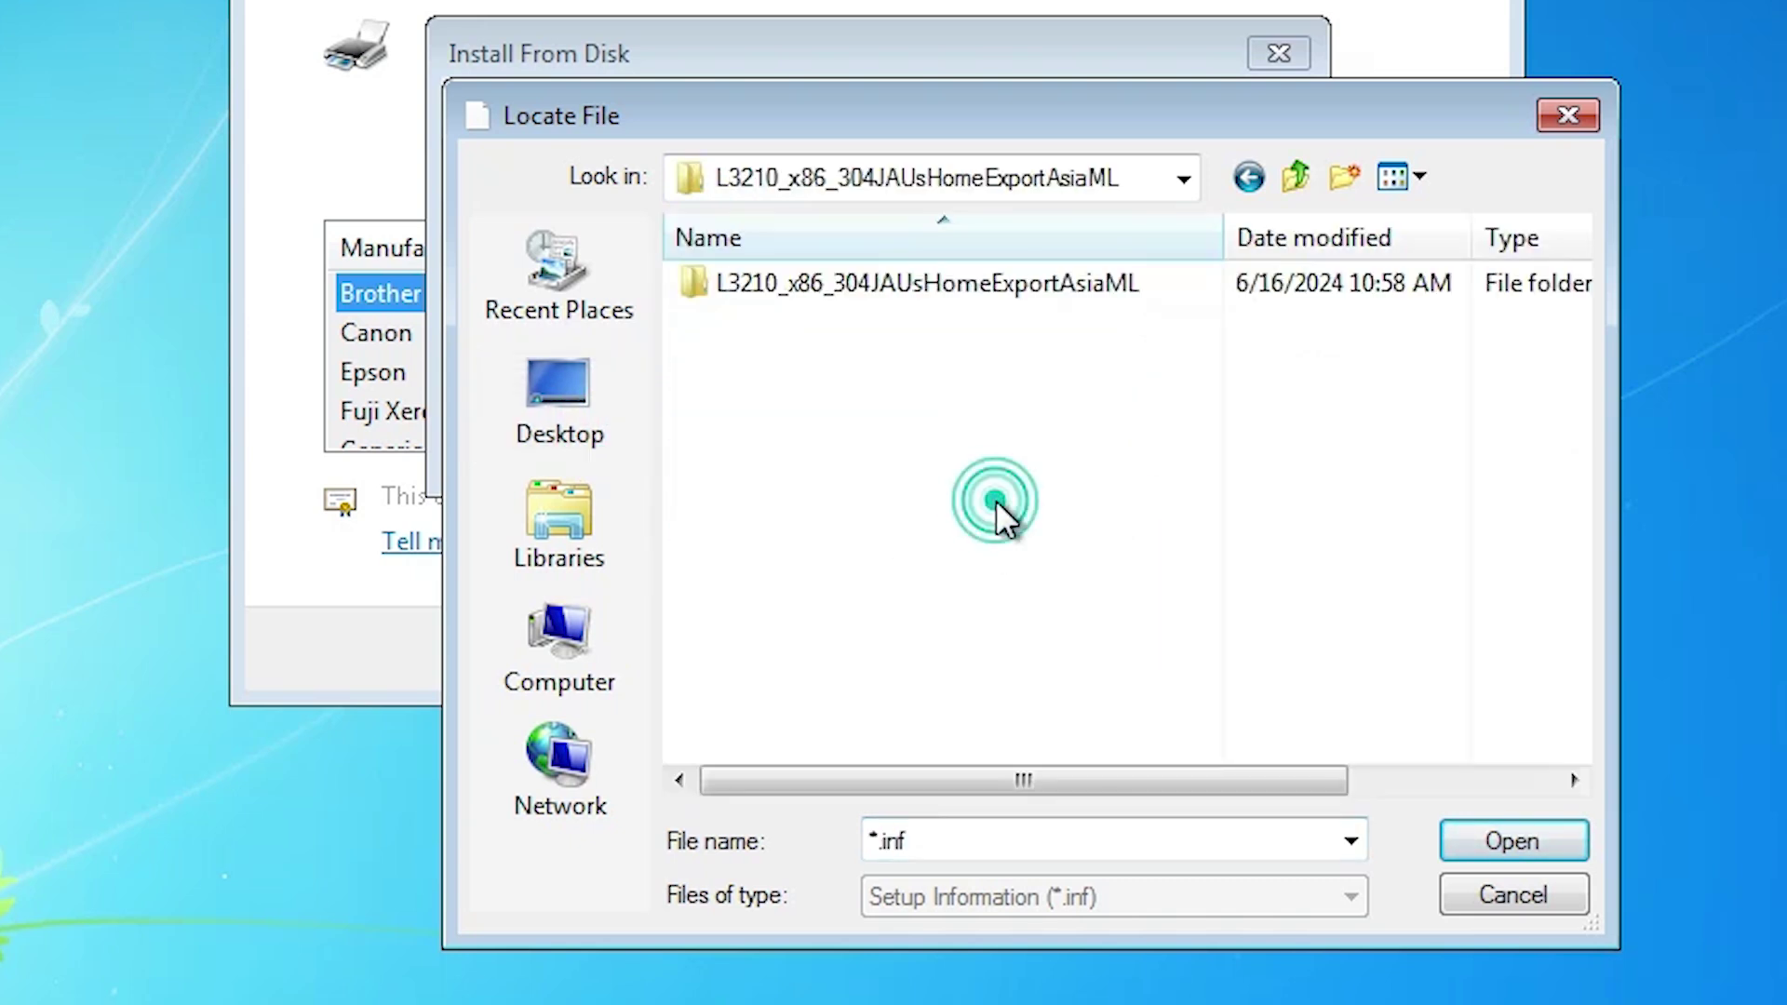
pyautogui.doubleClick(989, 290)
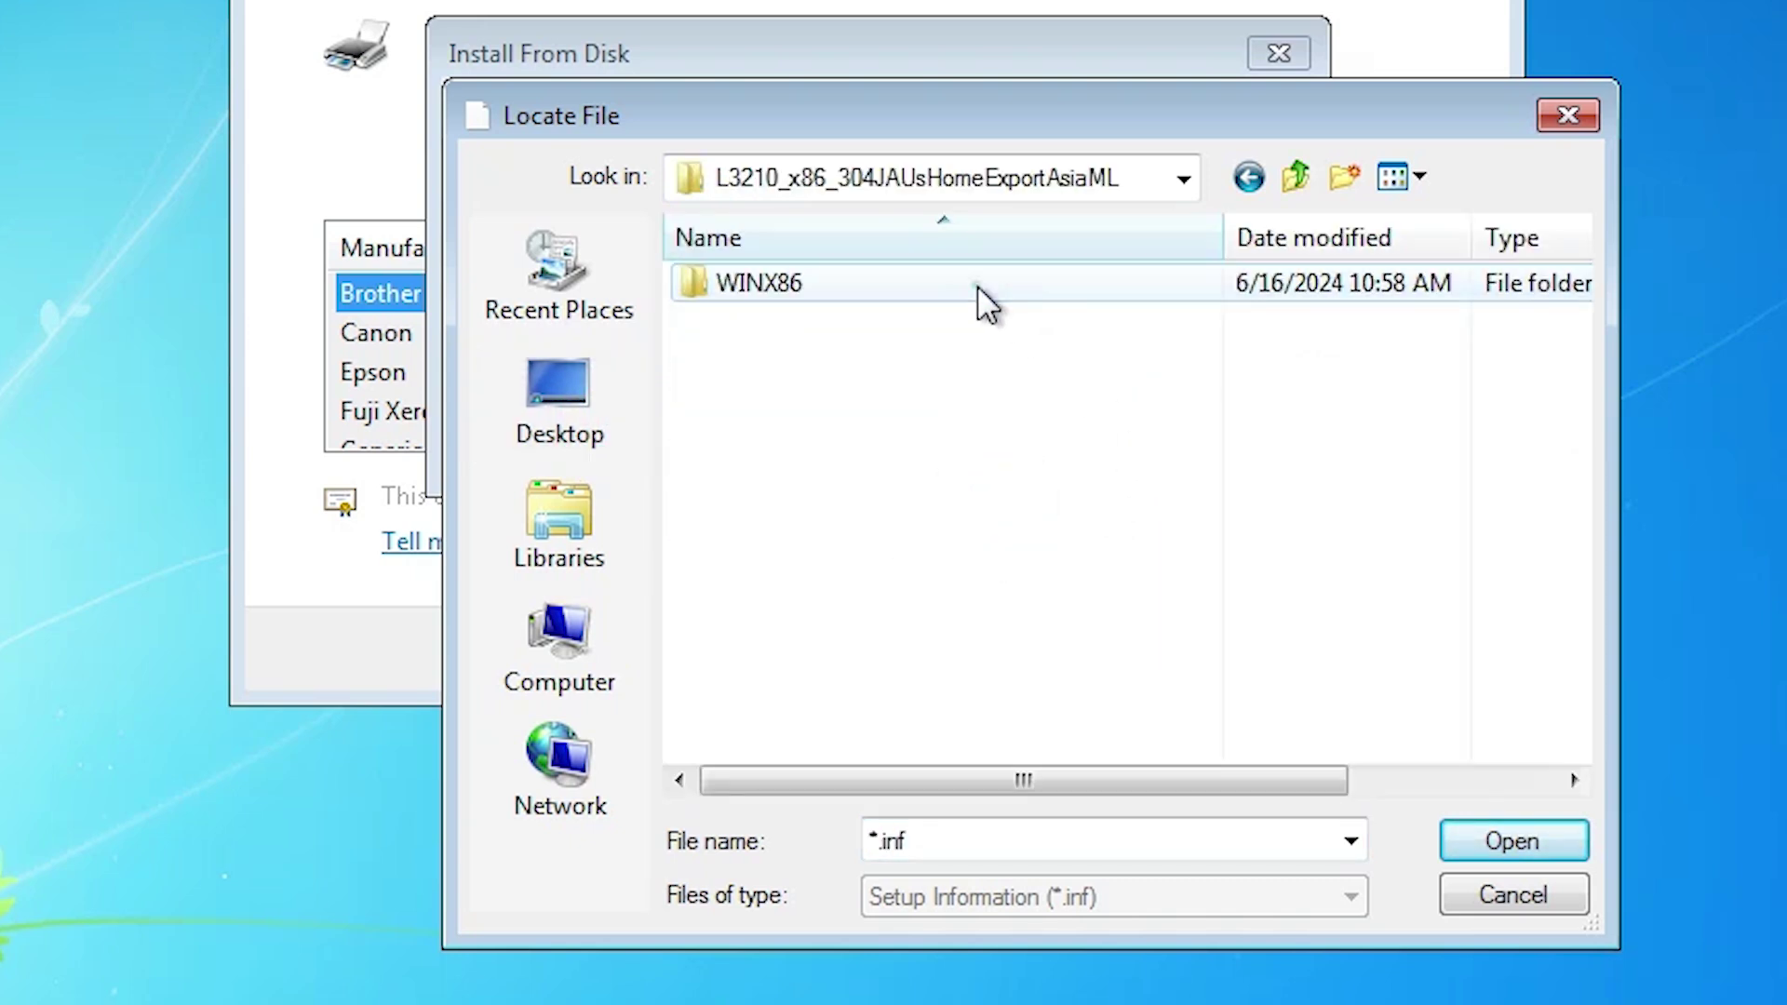
pyautogui.doubleClick(845, 288)
# Select E_JF1YXE.inf as the driver file and confirm installing from disk.
pyautogui.click(761, 440)
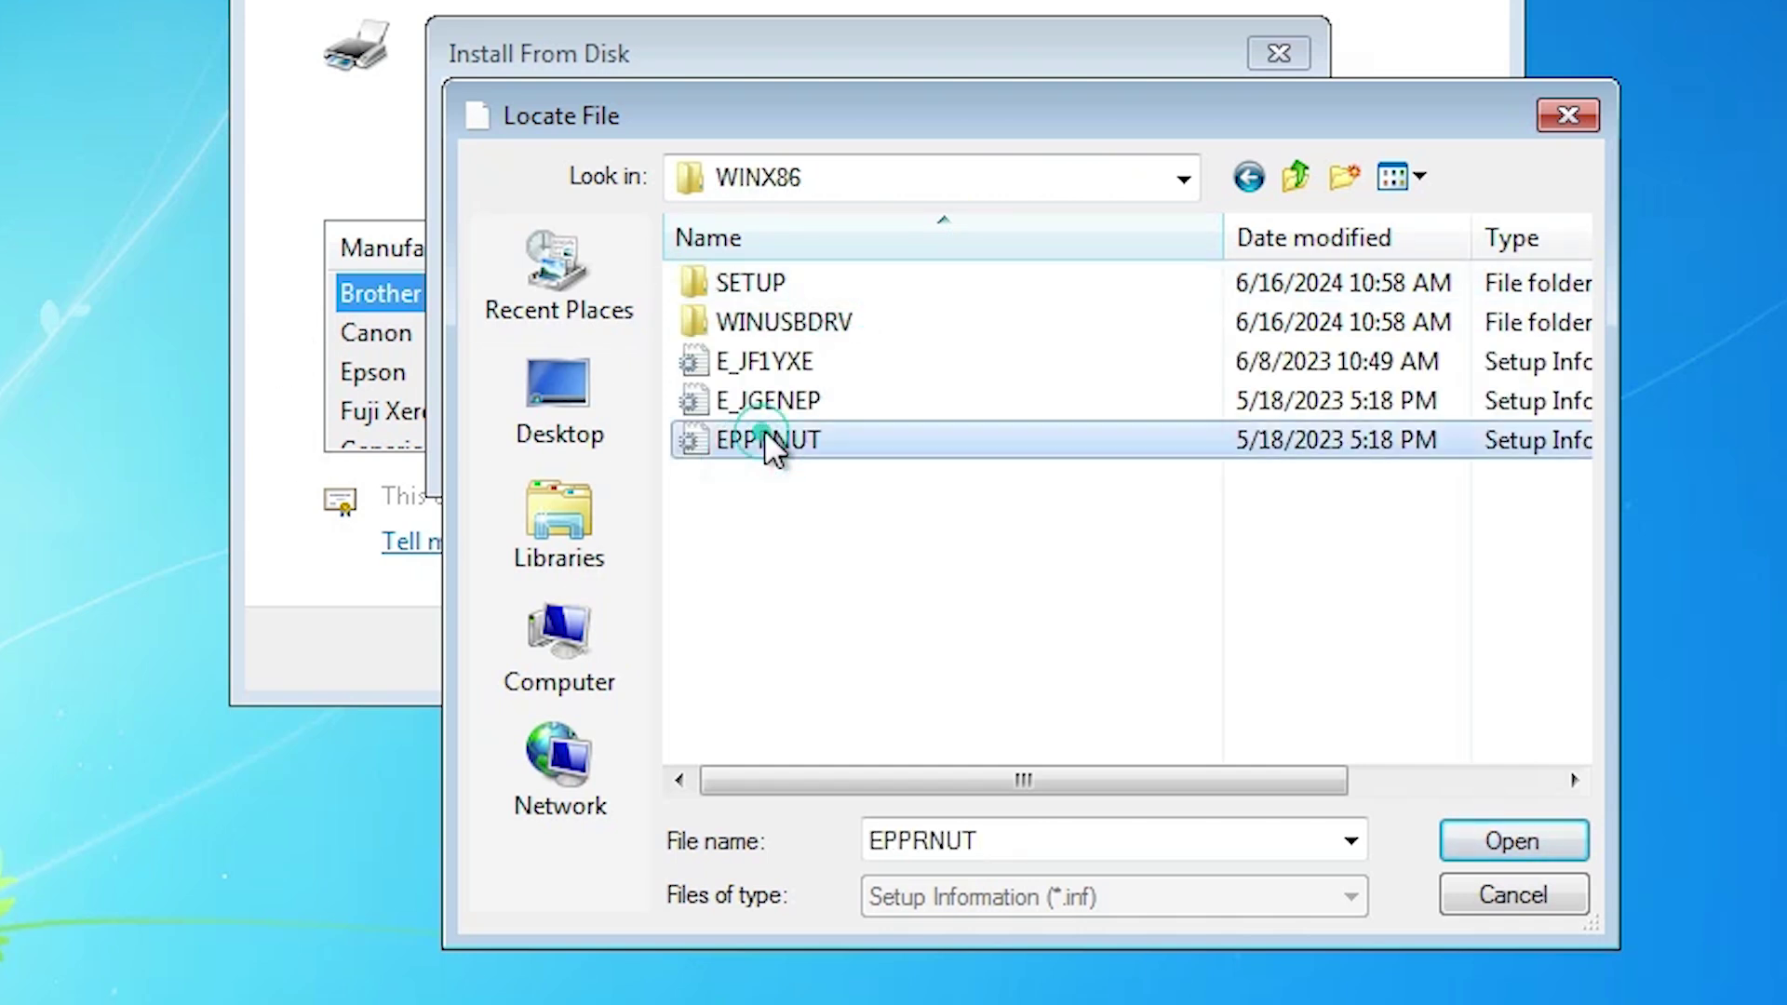
pyautogui.click(796, 398)
pyautogui.click(778, 361)
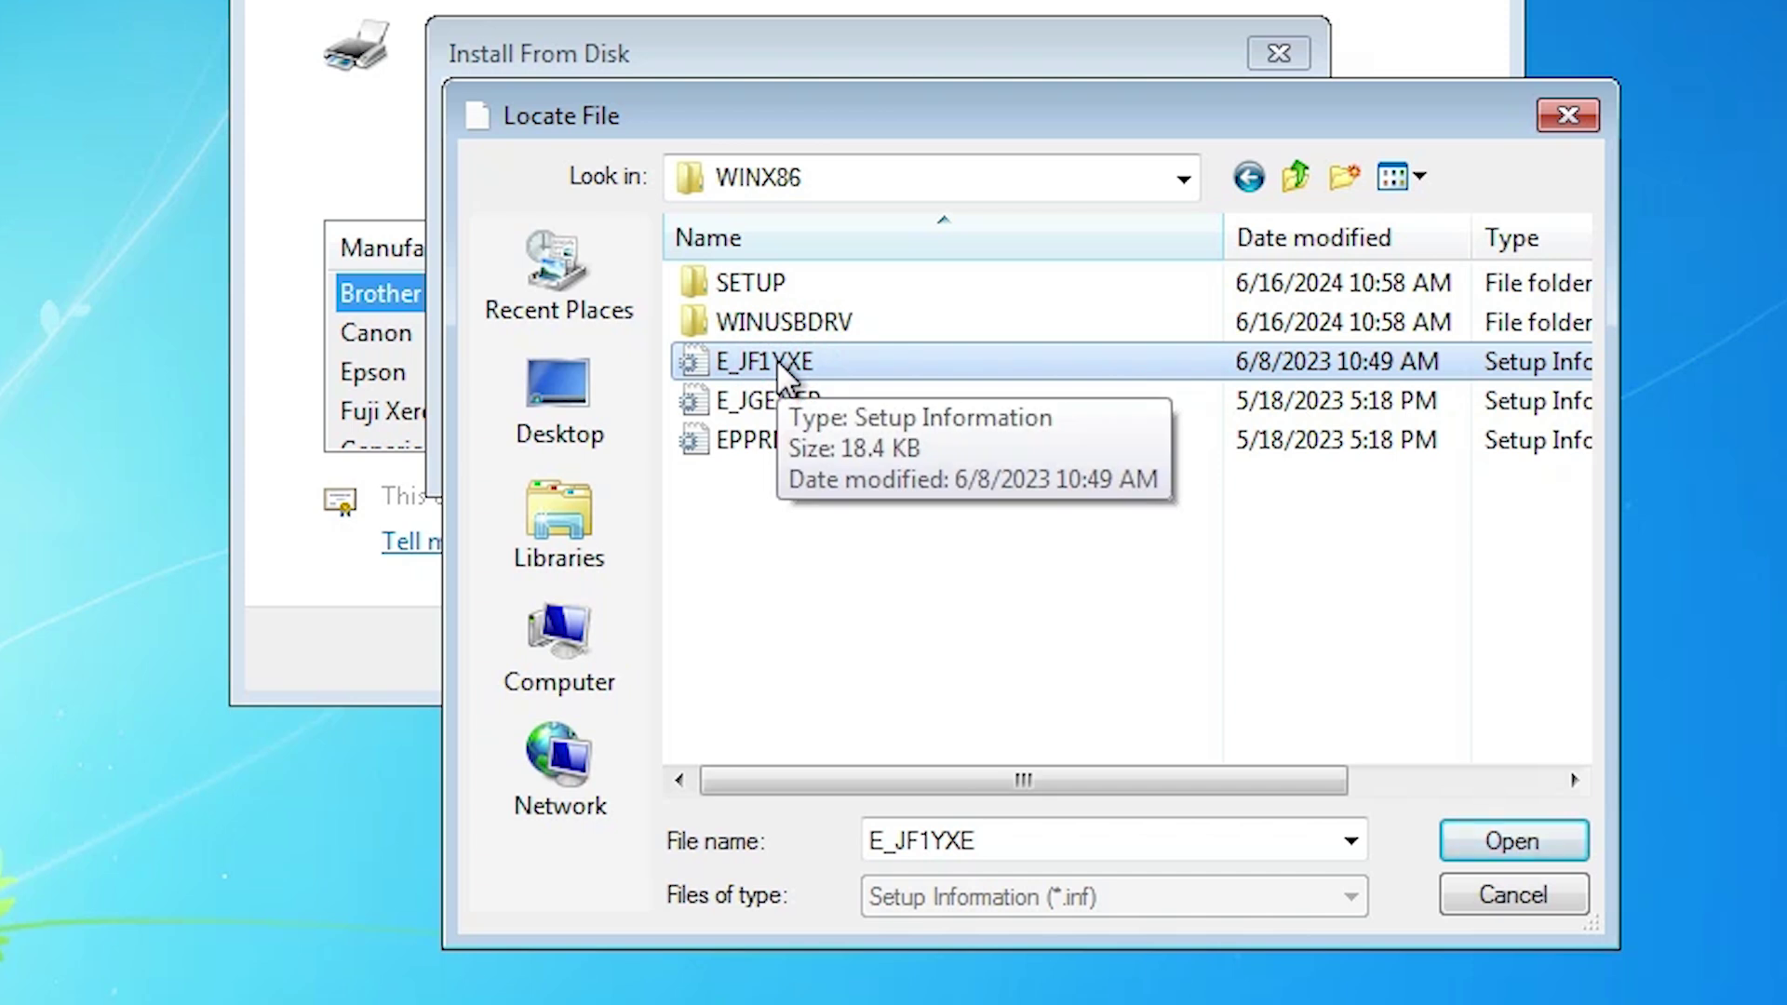
pyautogui.click(1455, 831)
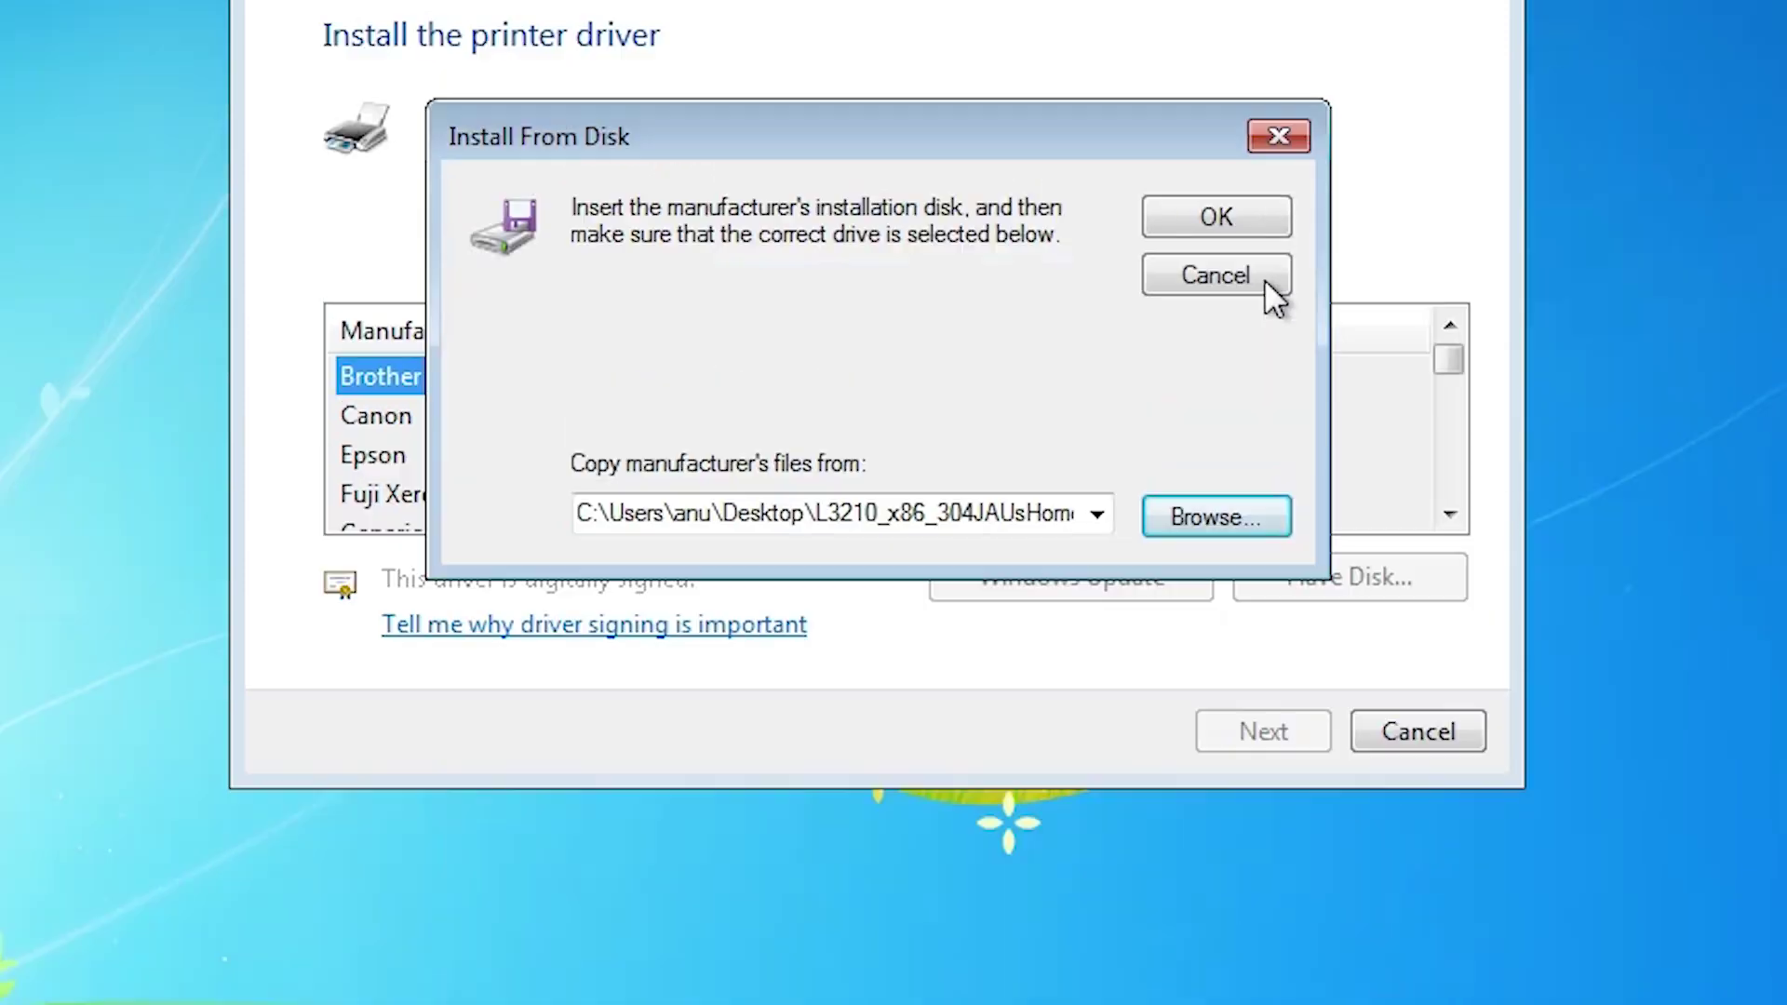
pyautogui.click(1201, 138)
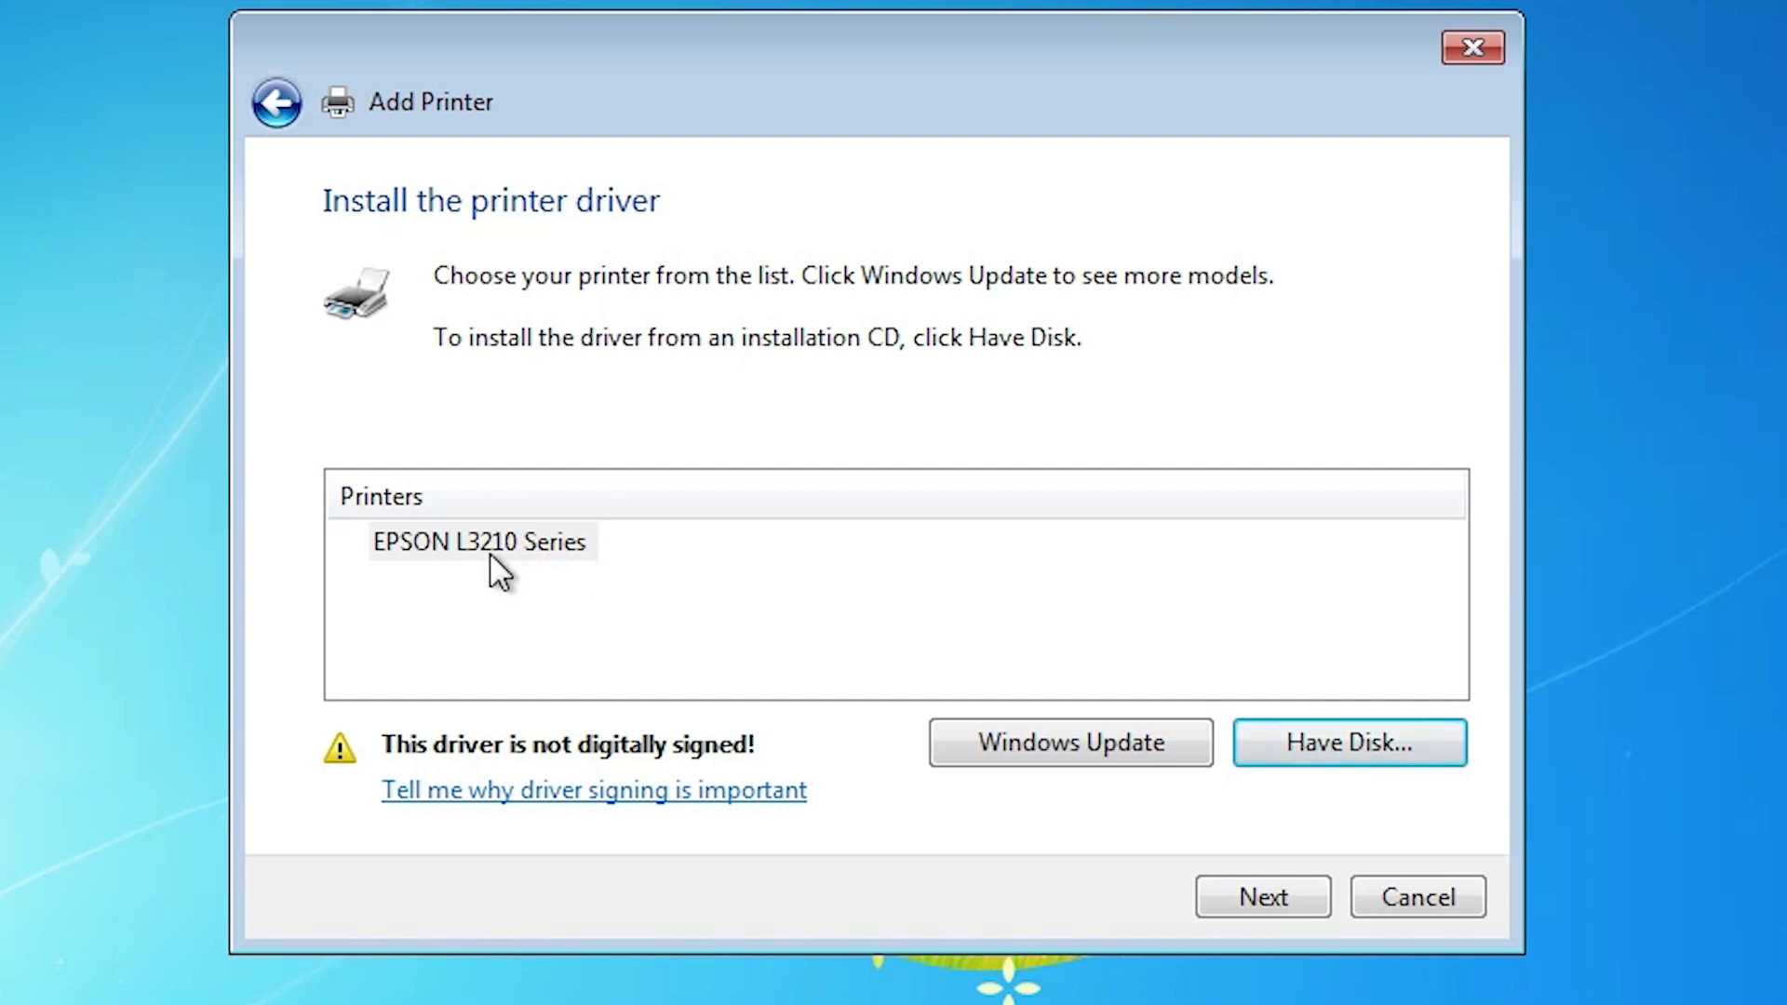
# Choose EPSON L3210 Series, rename the printer to EPSON L3212, and start installing.
pyautogui.click(527, 549)
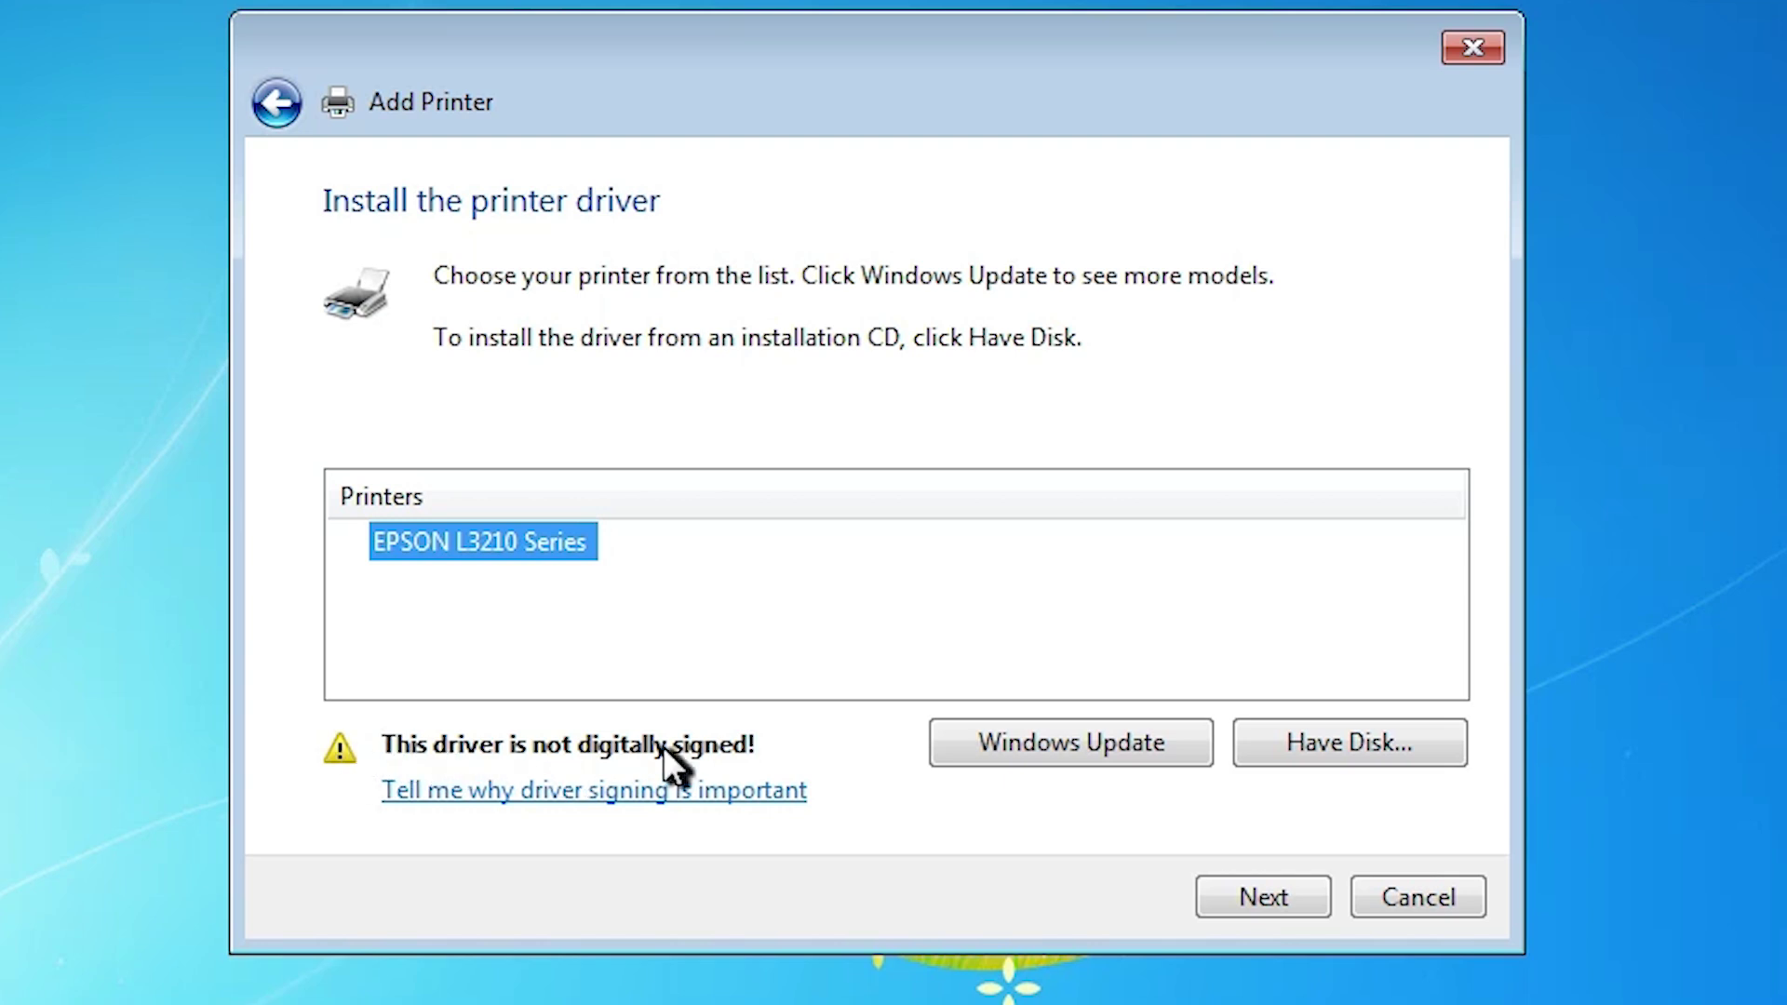
pyautogui.click(1258, 893)
pyautogui.click(770, 277)
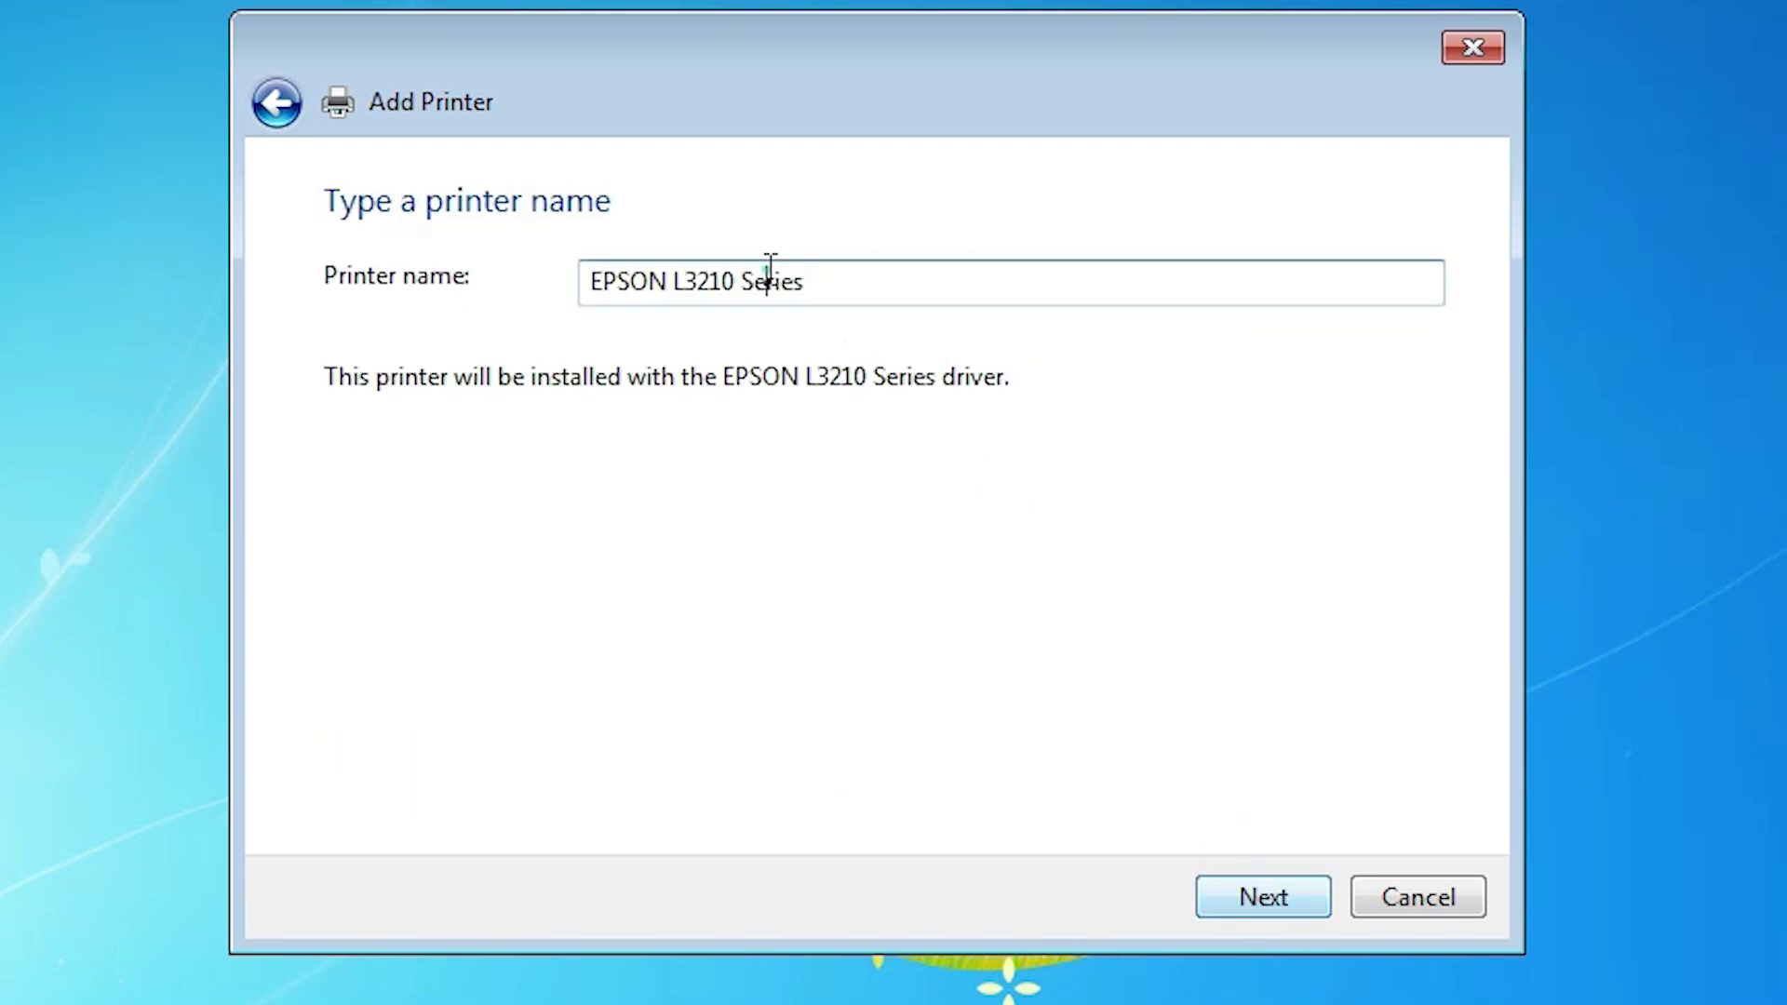
pyautogui.moveTo(722, 279); pyautogui.dragTo(965, 327)
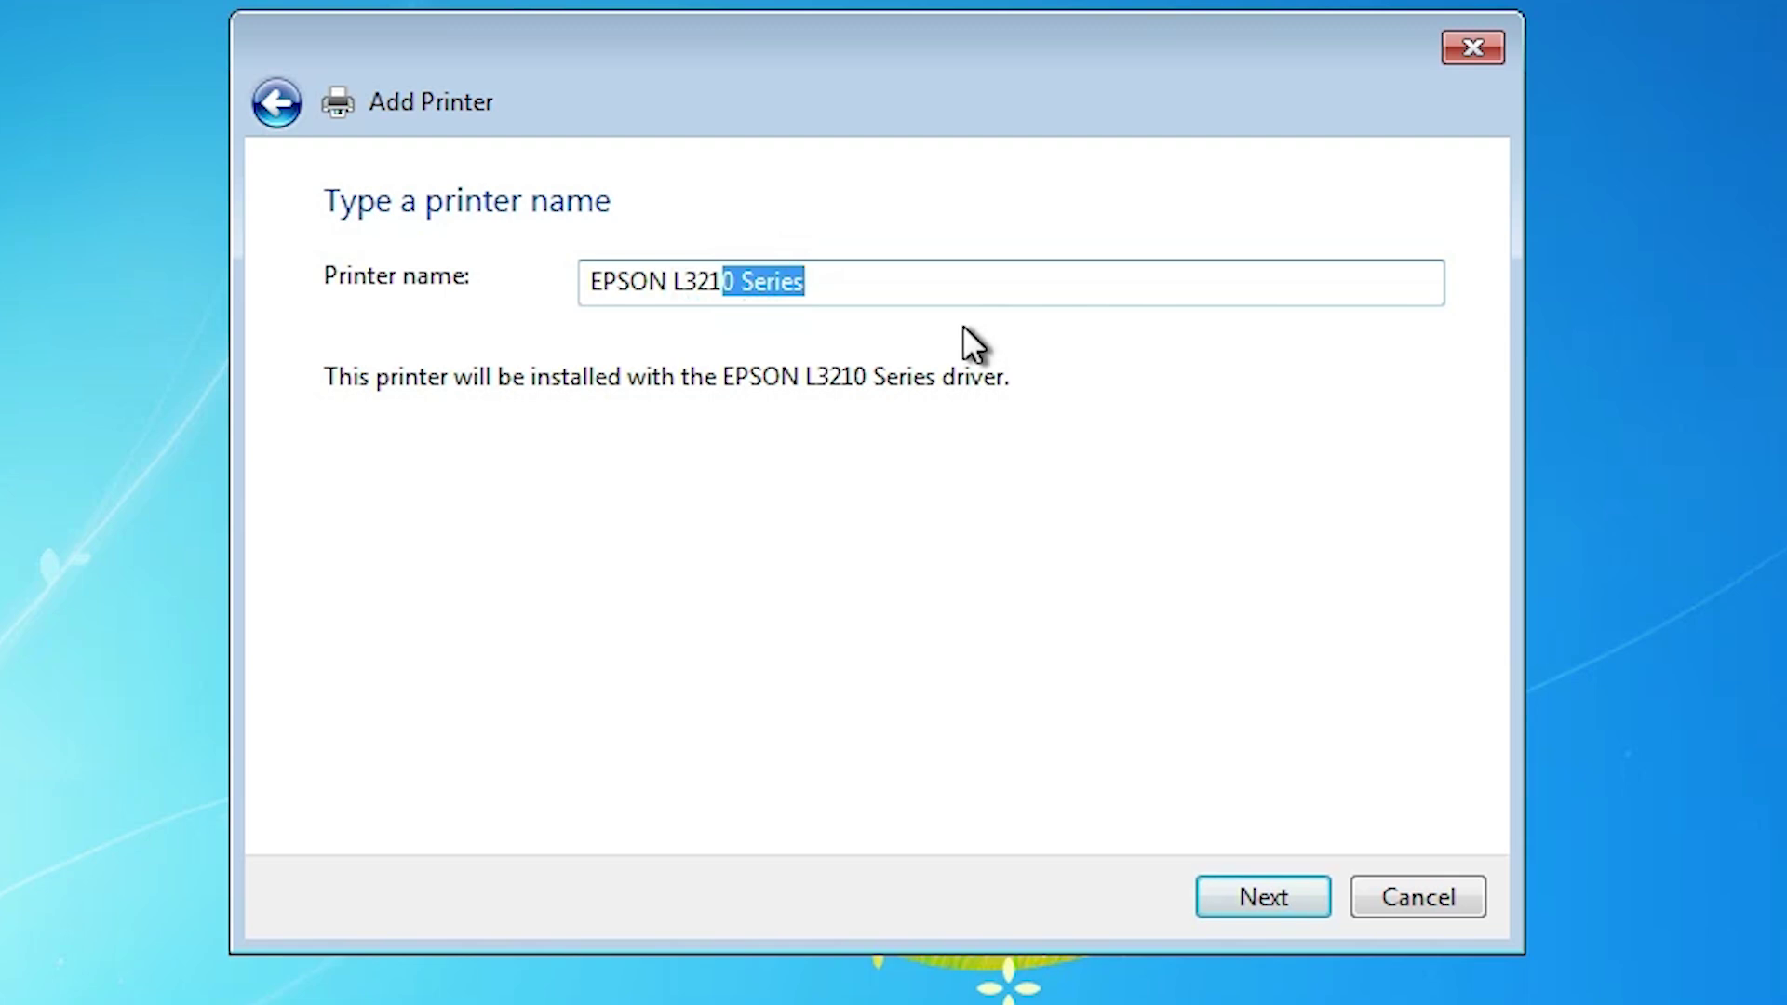
pyautogui.write('2')
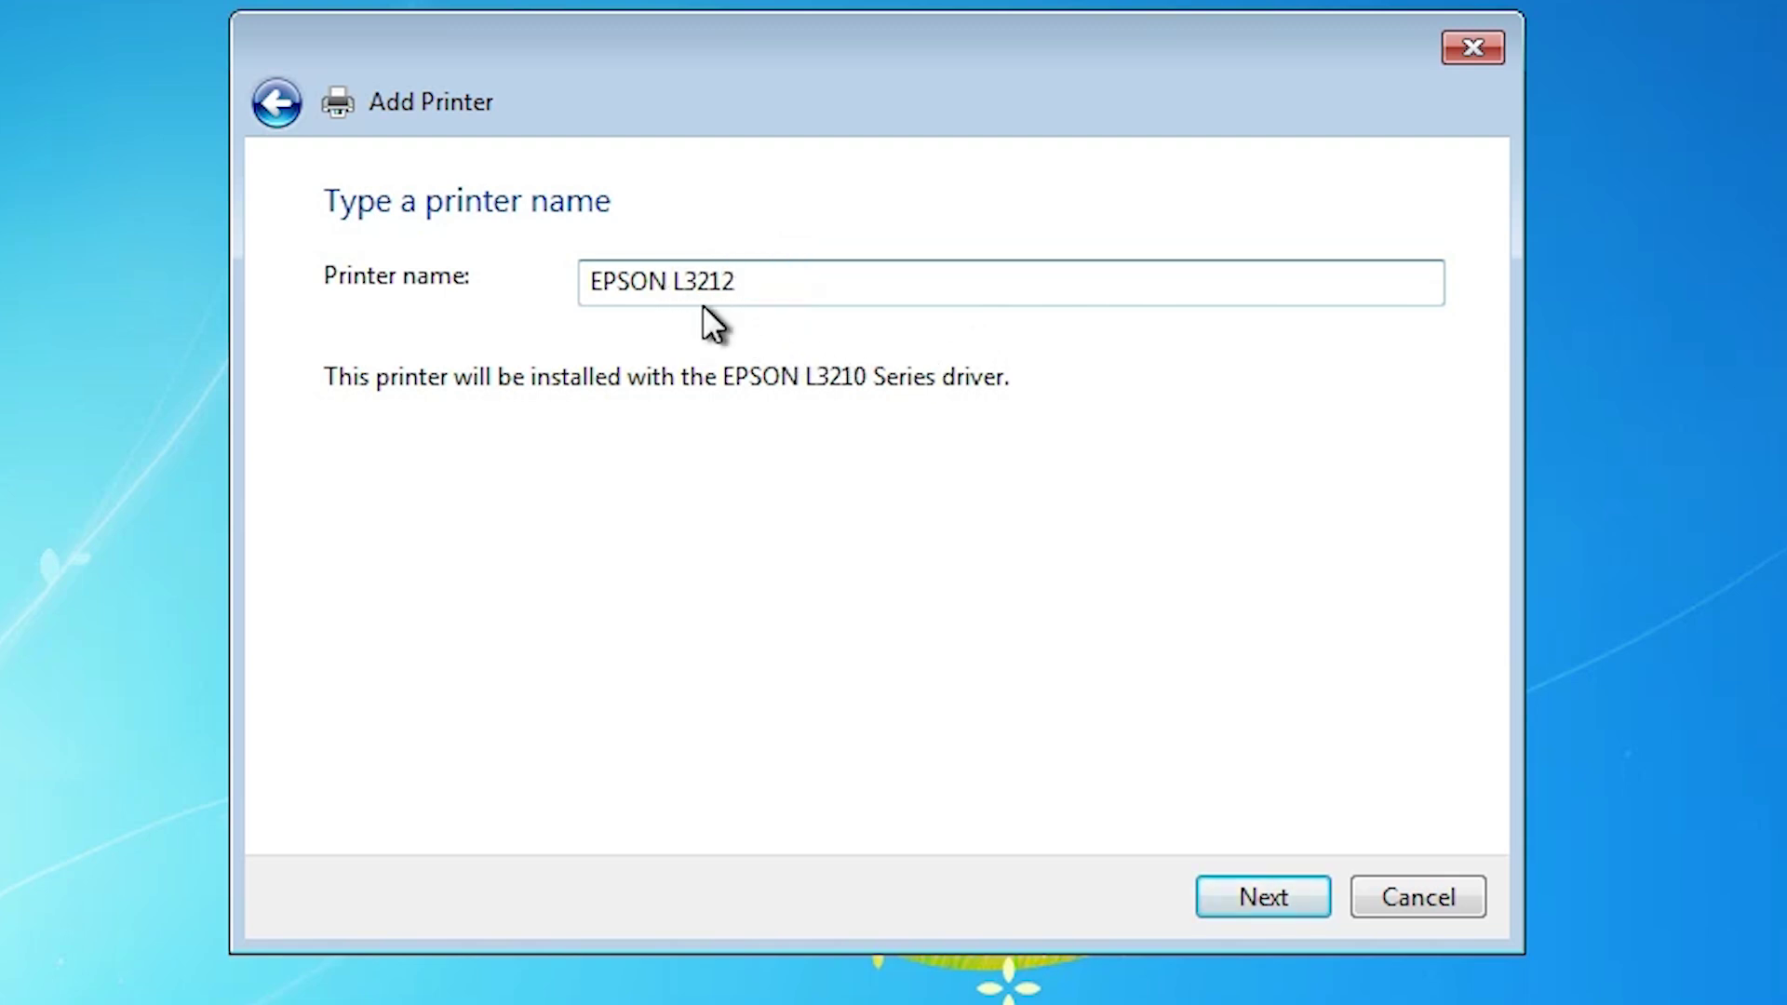
pyautogui.click(1238, 899)
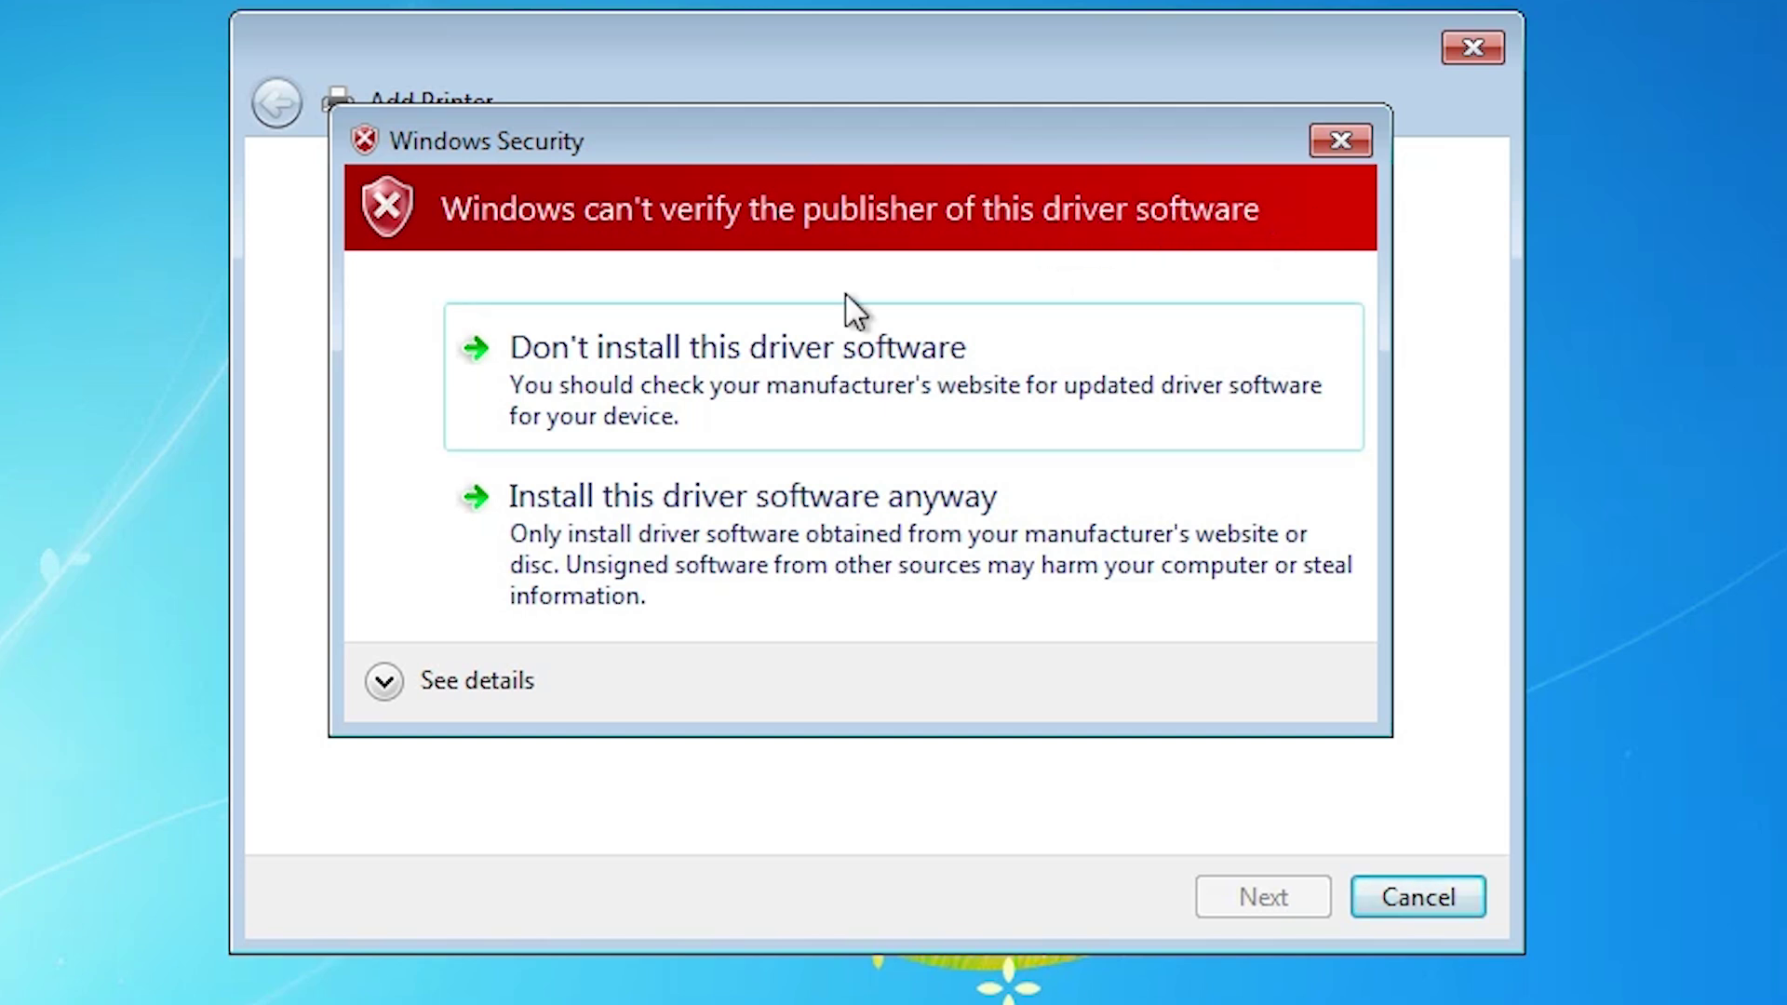
# Install the unverified driver anyway and finish adding EPSON L3212.
pyautogui.click(995, 545)
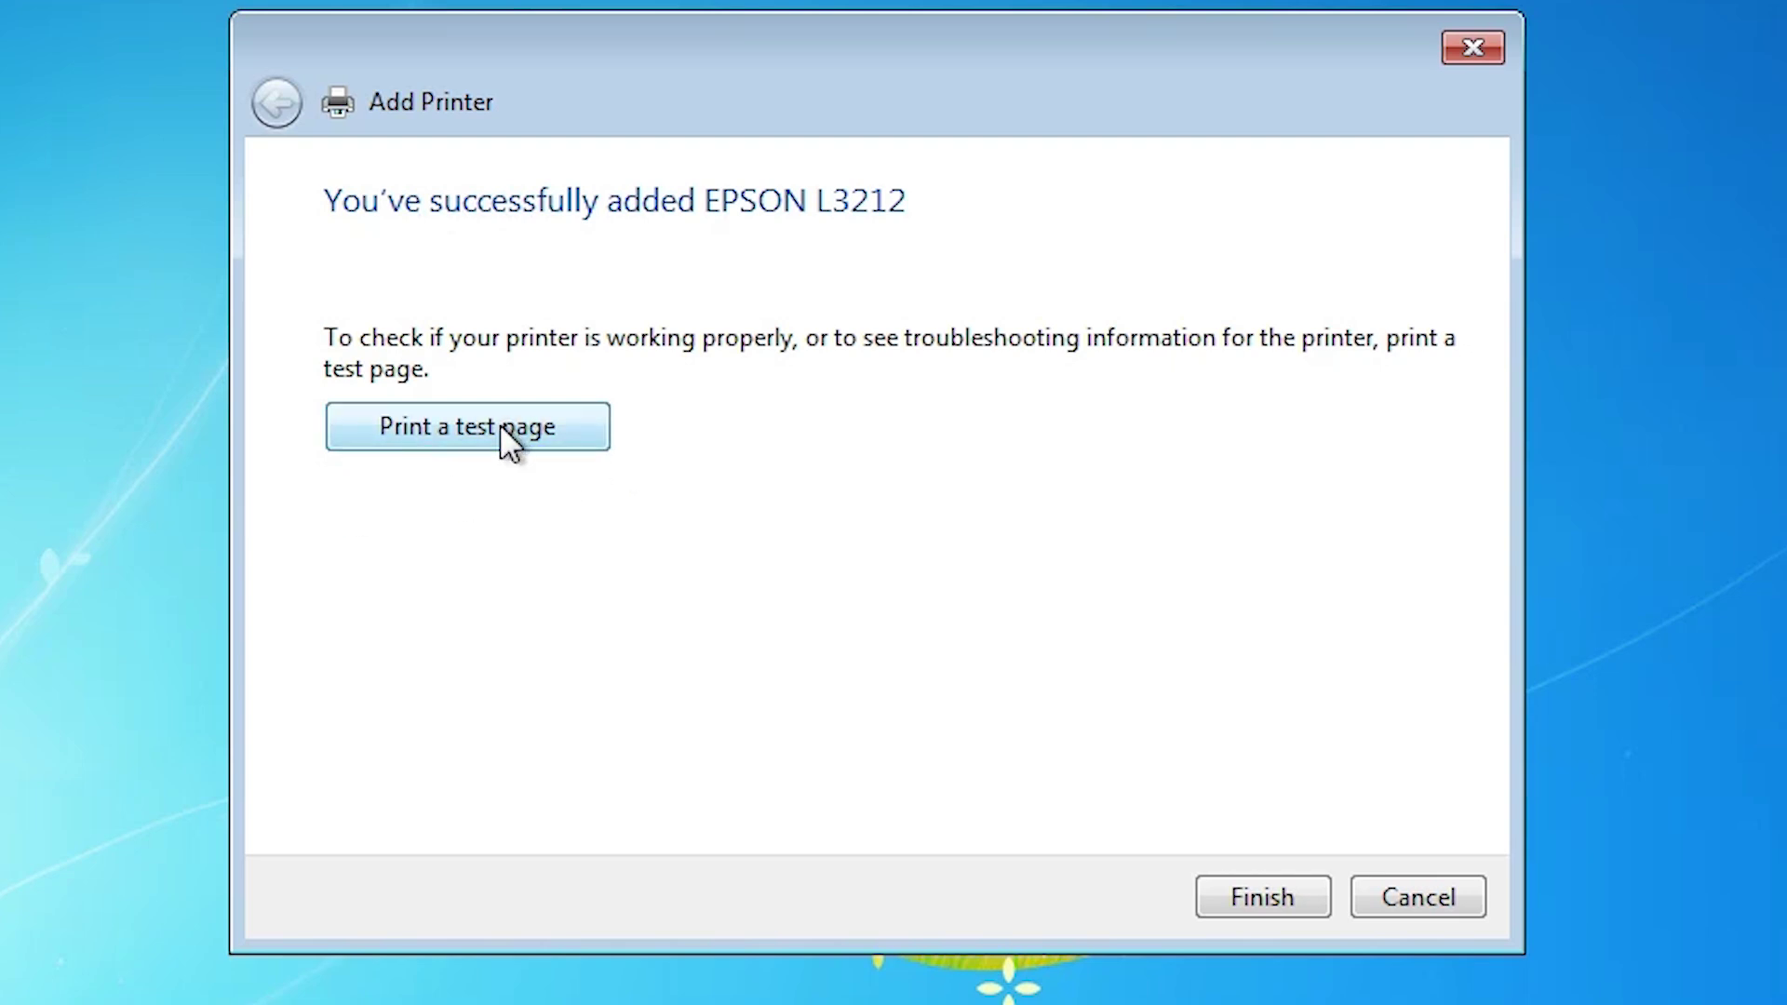
pyautogui.click(1238, 892)
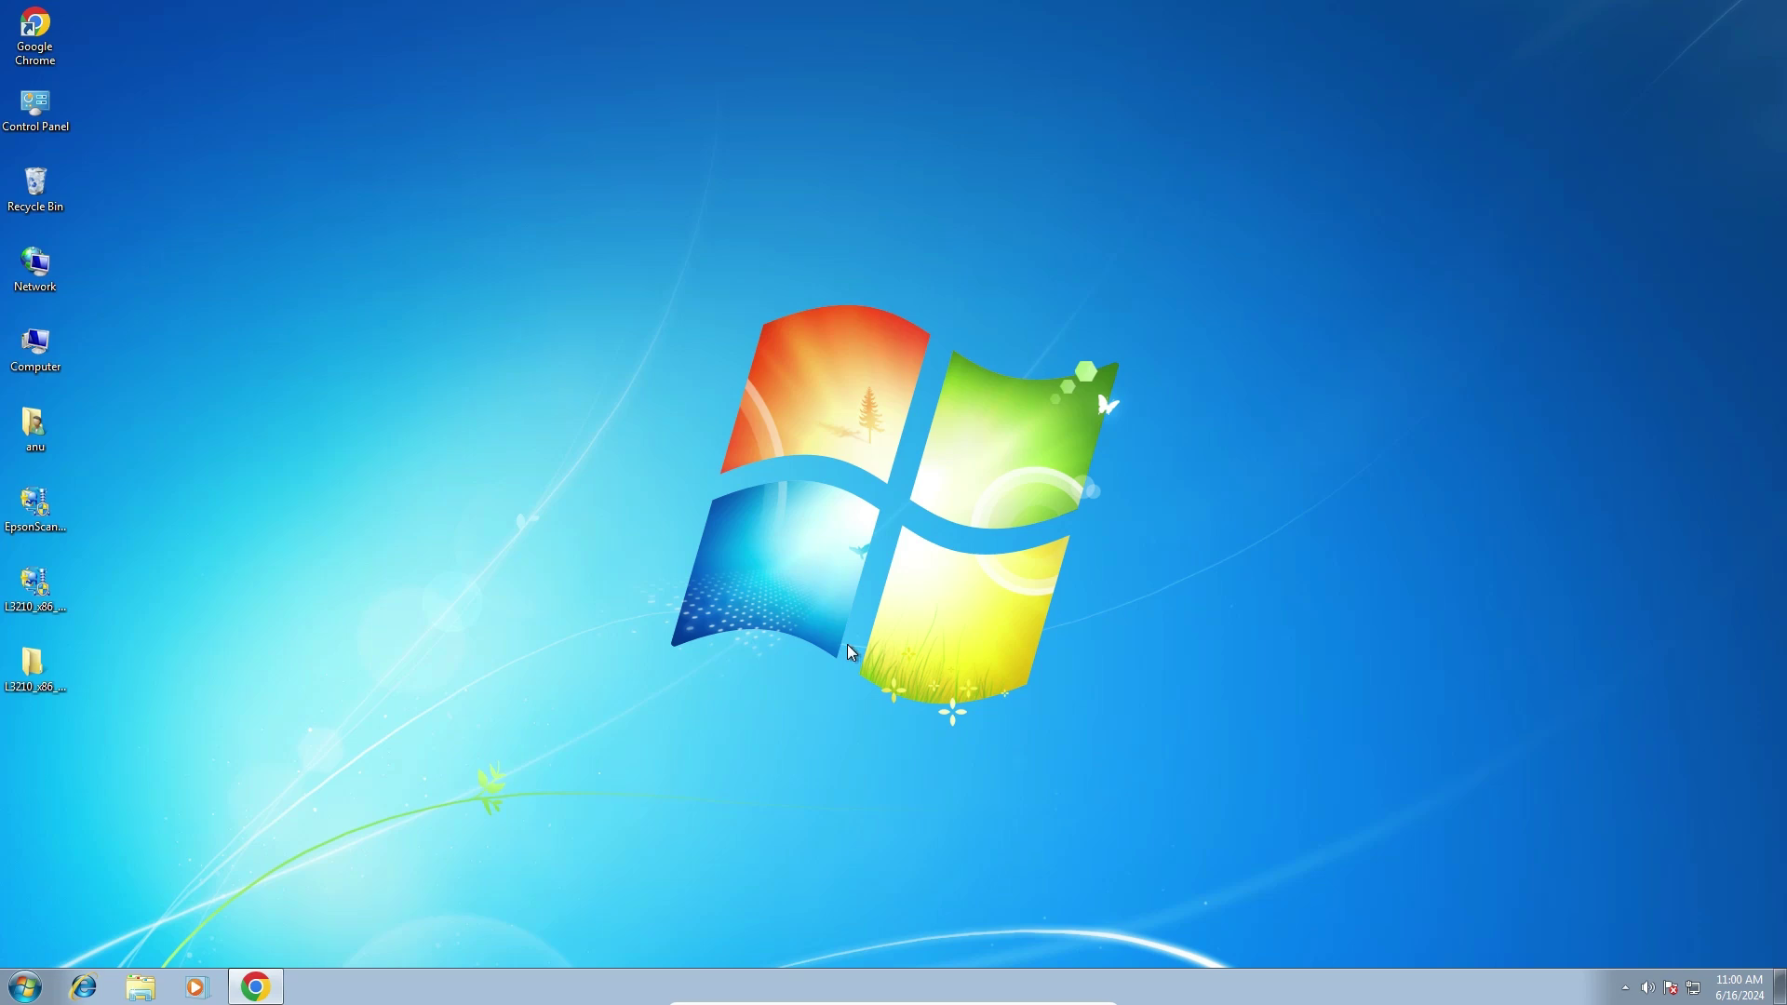
# Launch the Epson Scan 2 installer from the desktop as administrator and allow it.
pyautogui.click(27, 517)
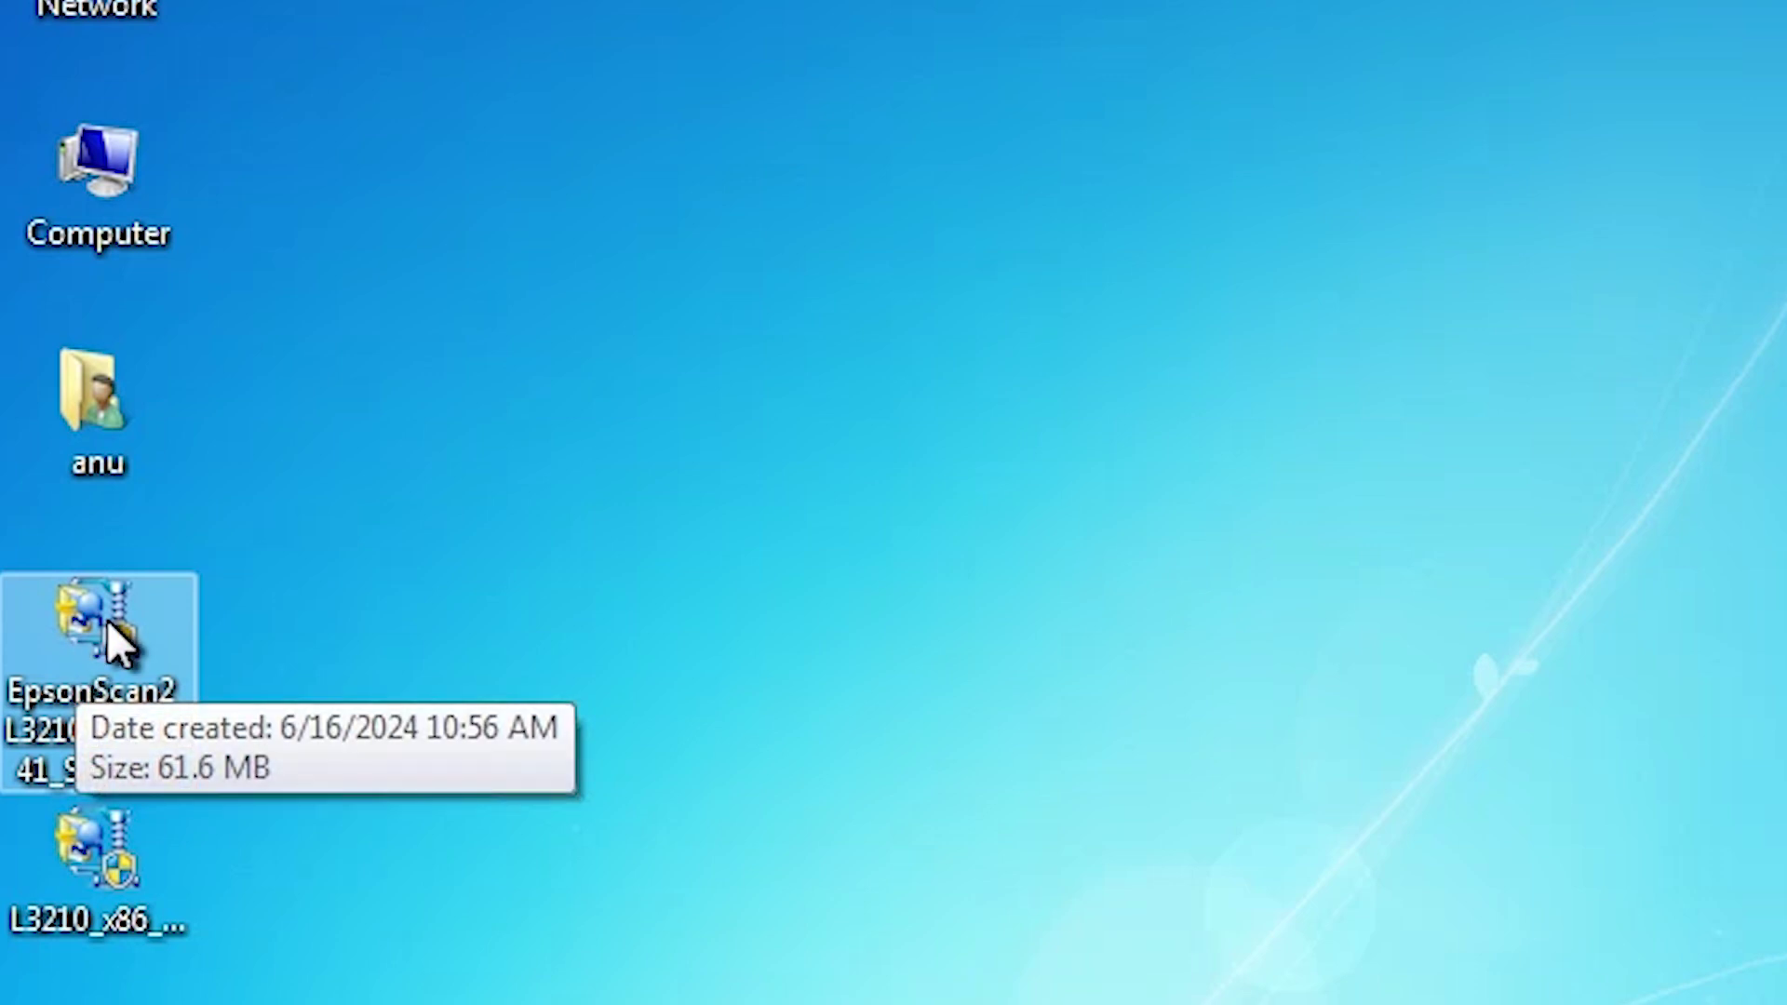
pyautogui.rightClick(108, 622)
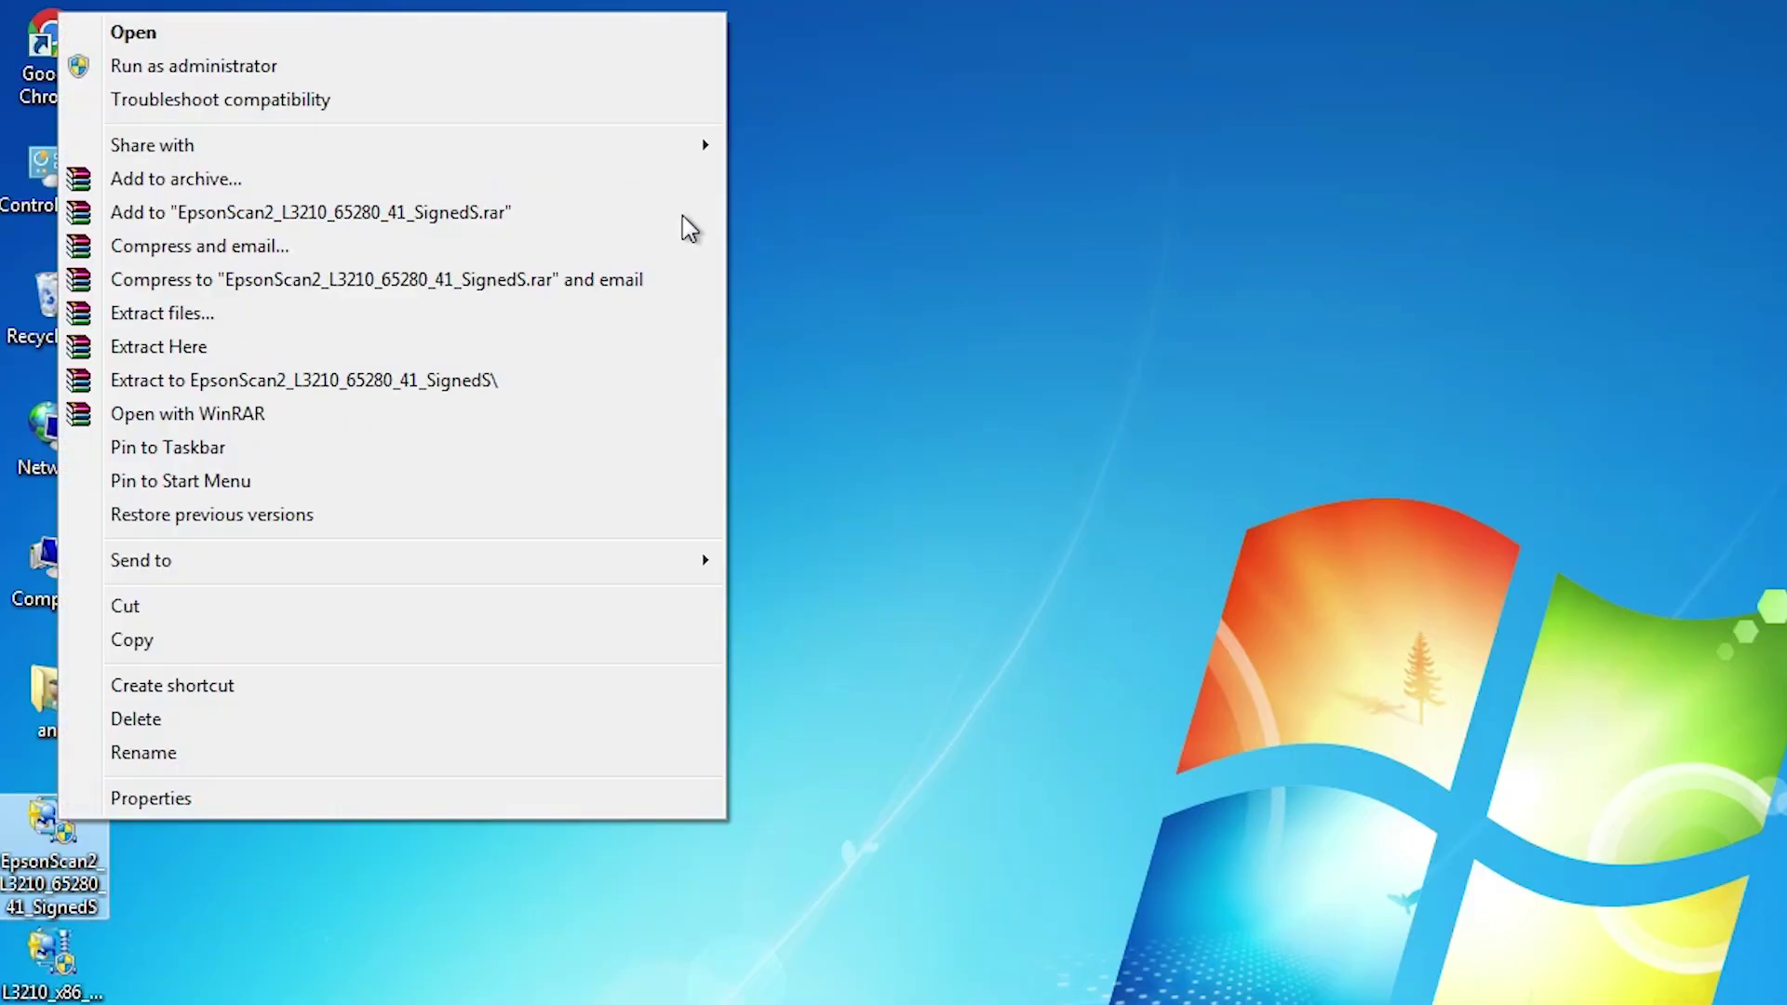
pyautogui.click(181, 67)
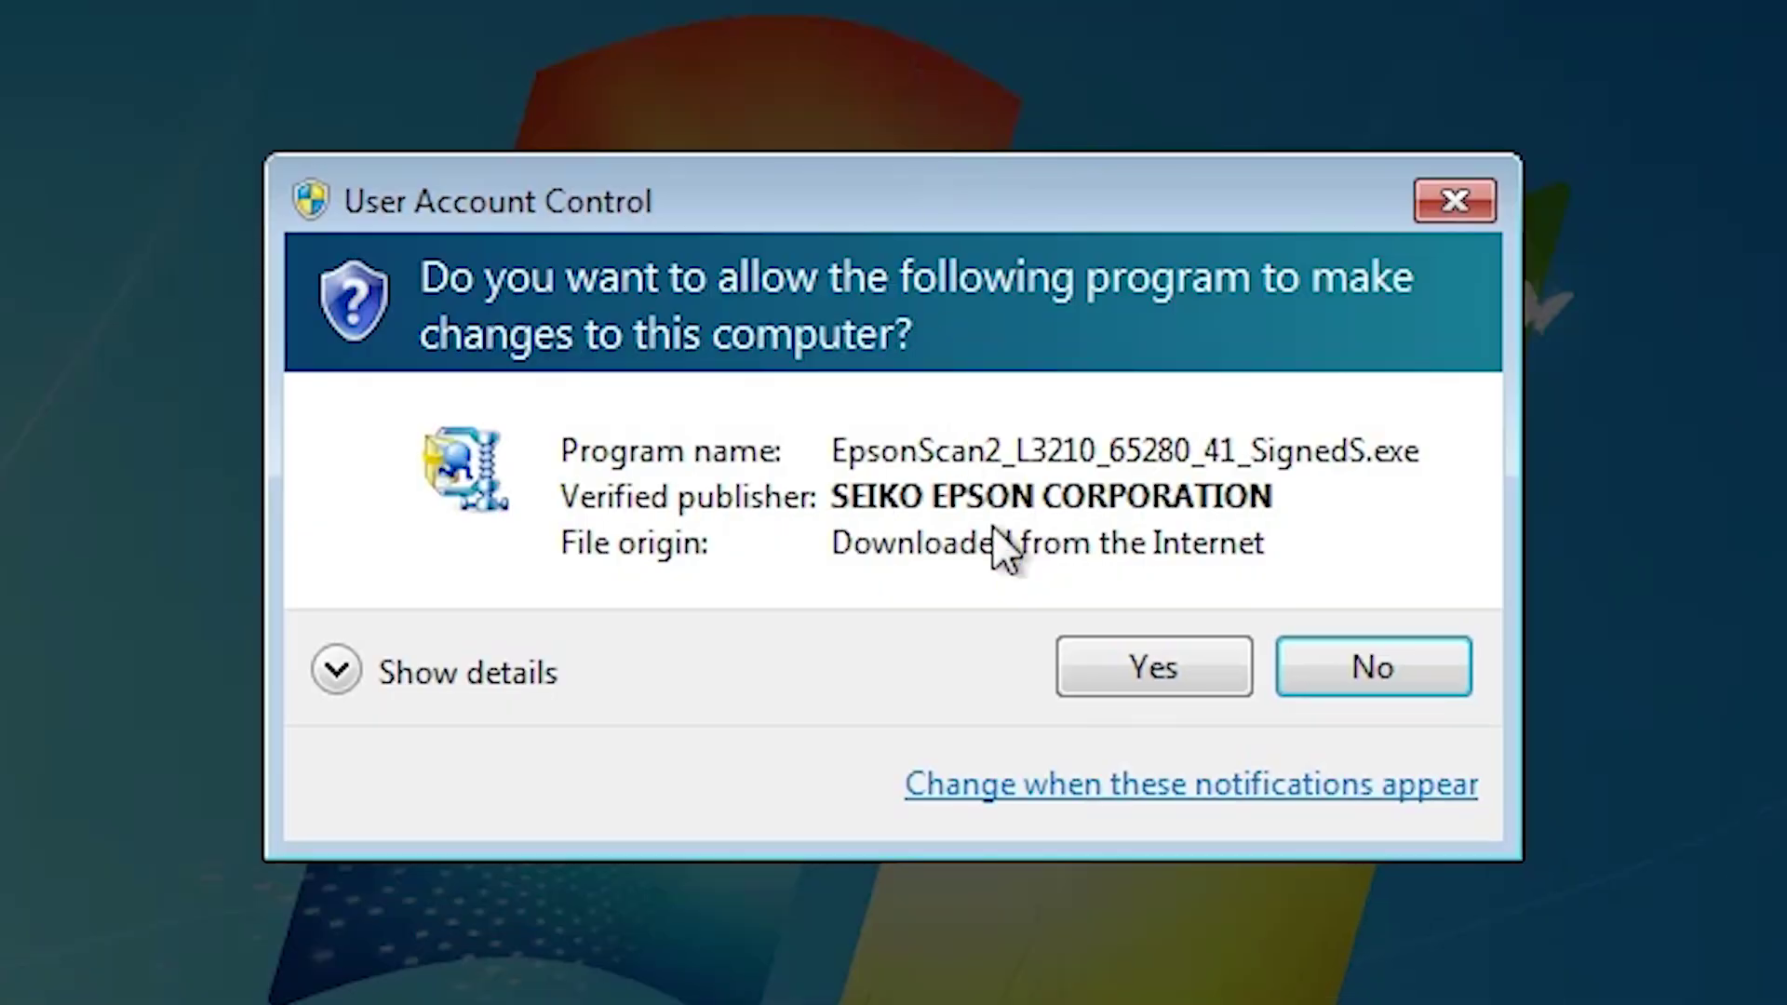
pyautogui.click(1564, 880)
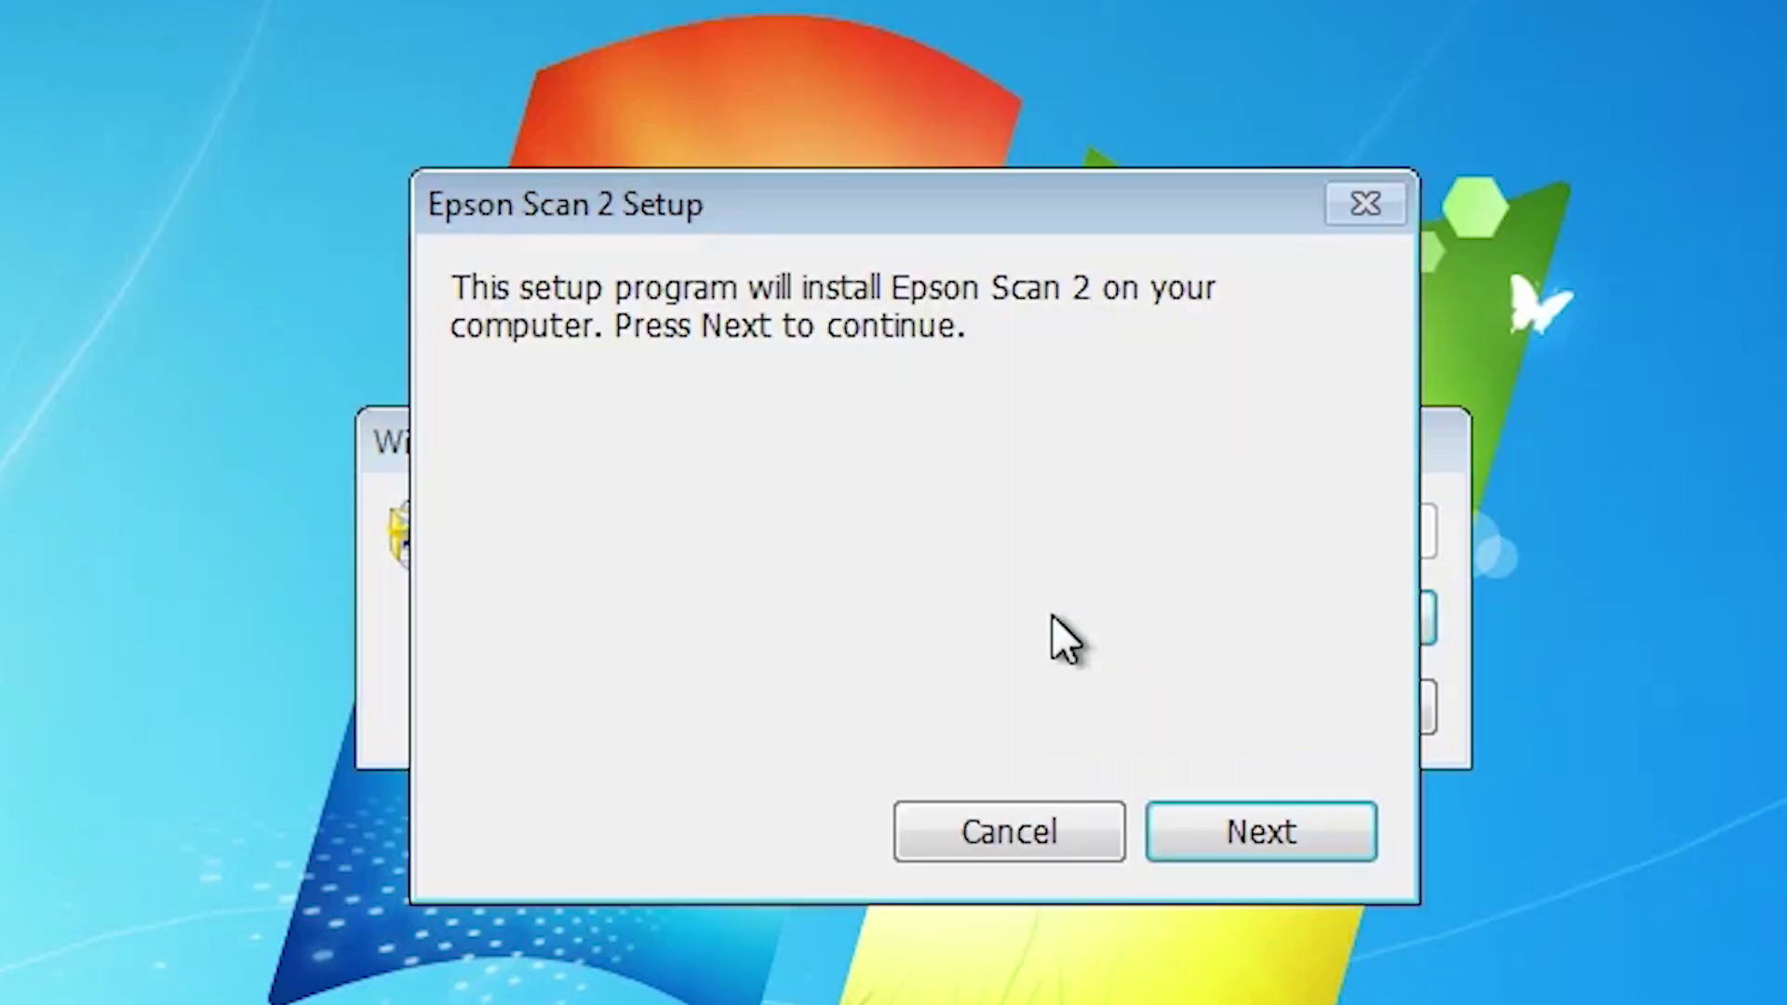
# Accept the licence, install Epson Scan 2 with its unsigned driver, and finish setup.
pyautogui.click(1244, 827)
pyautogui.click(638, 850)
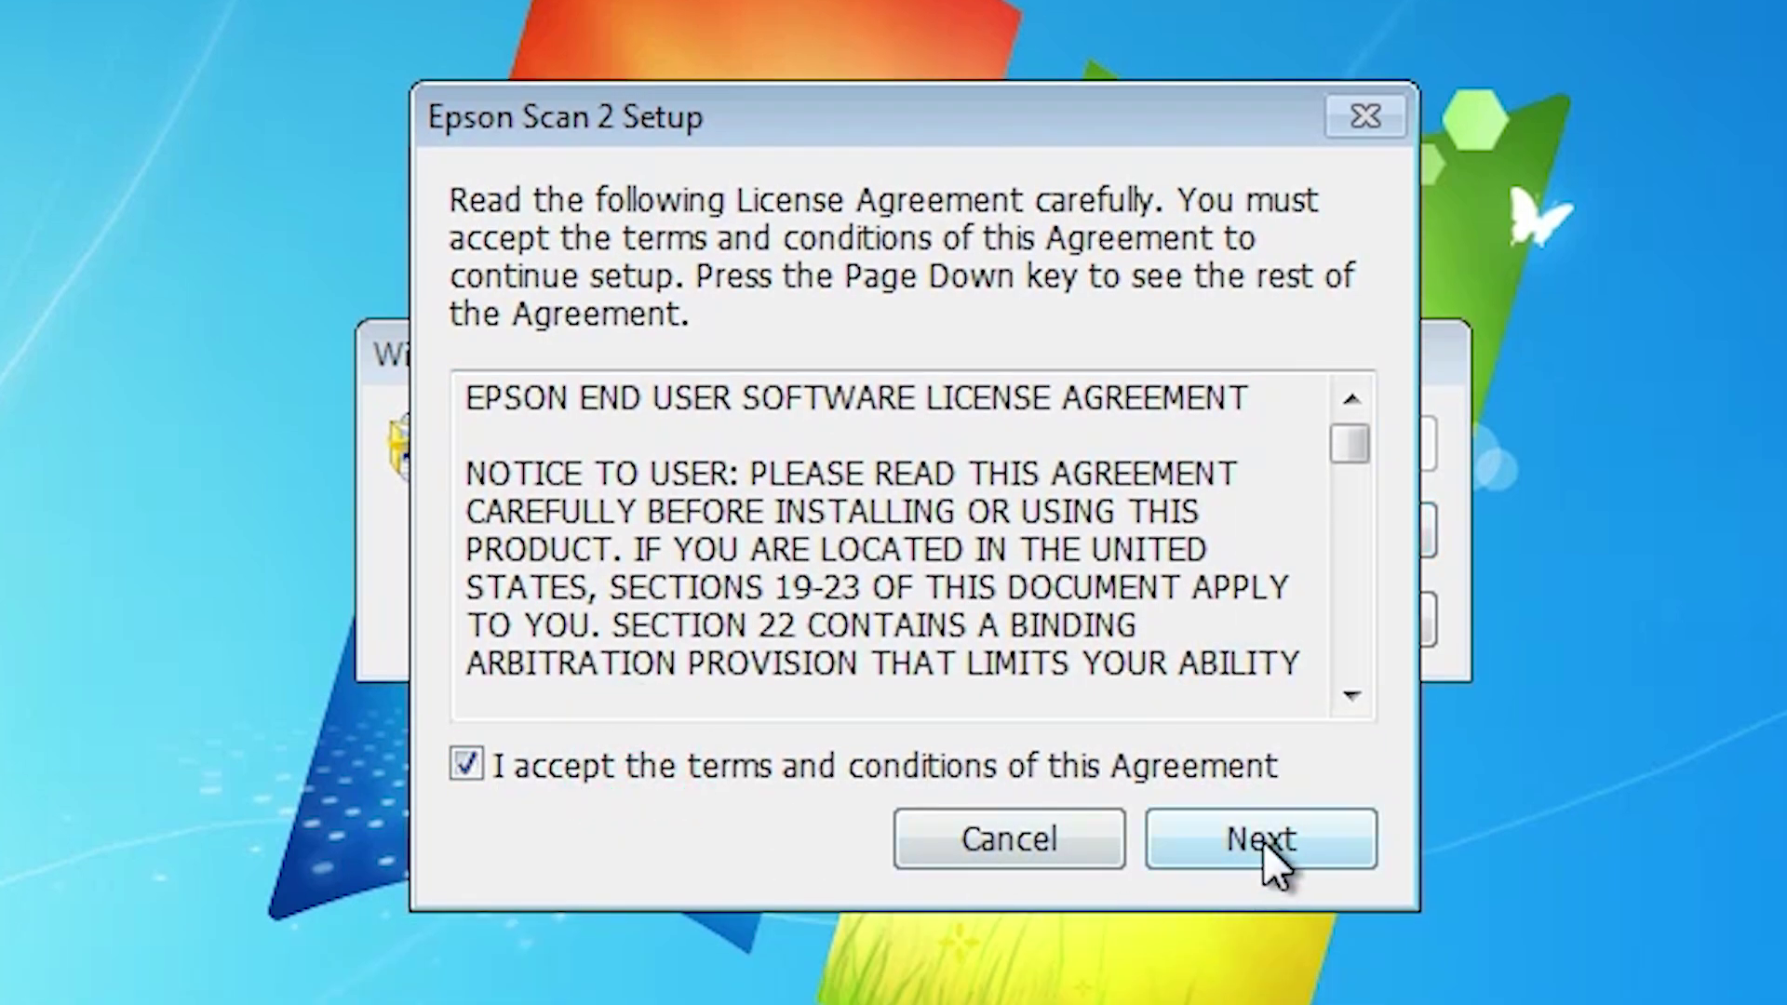
pyautogui.click(1264, 840)
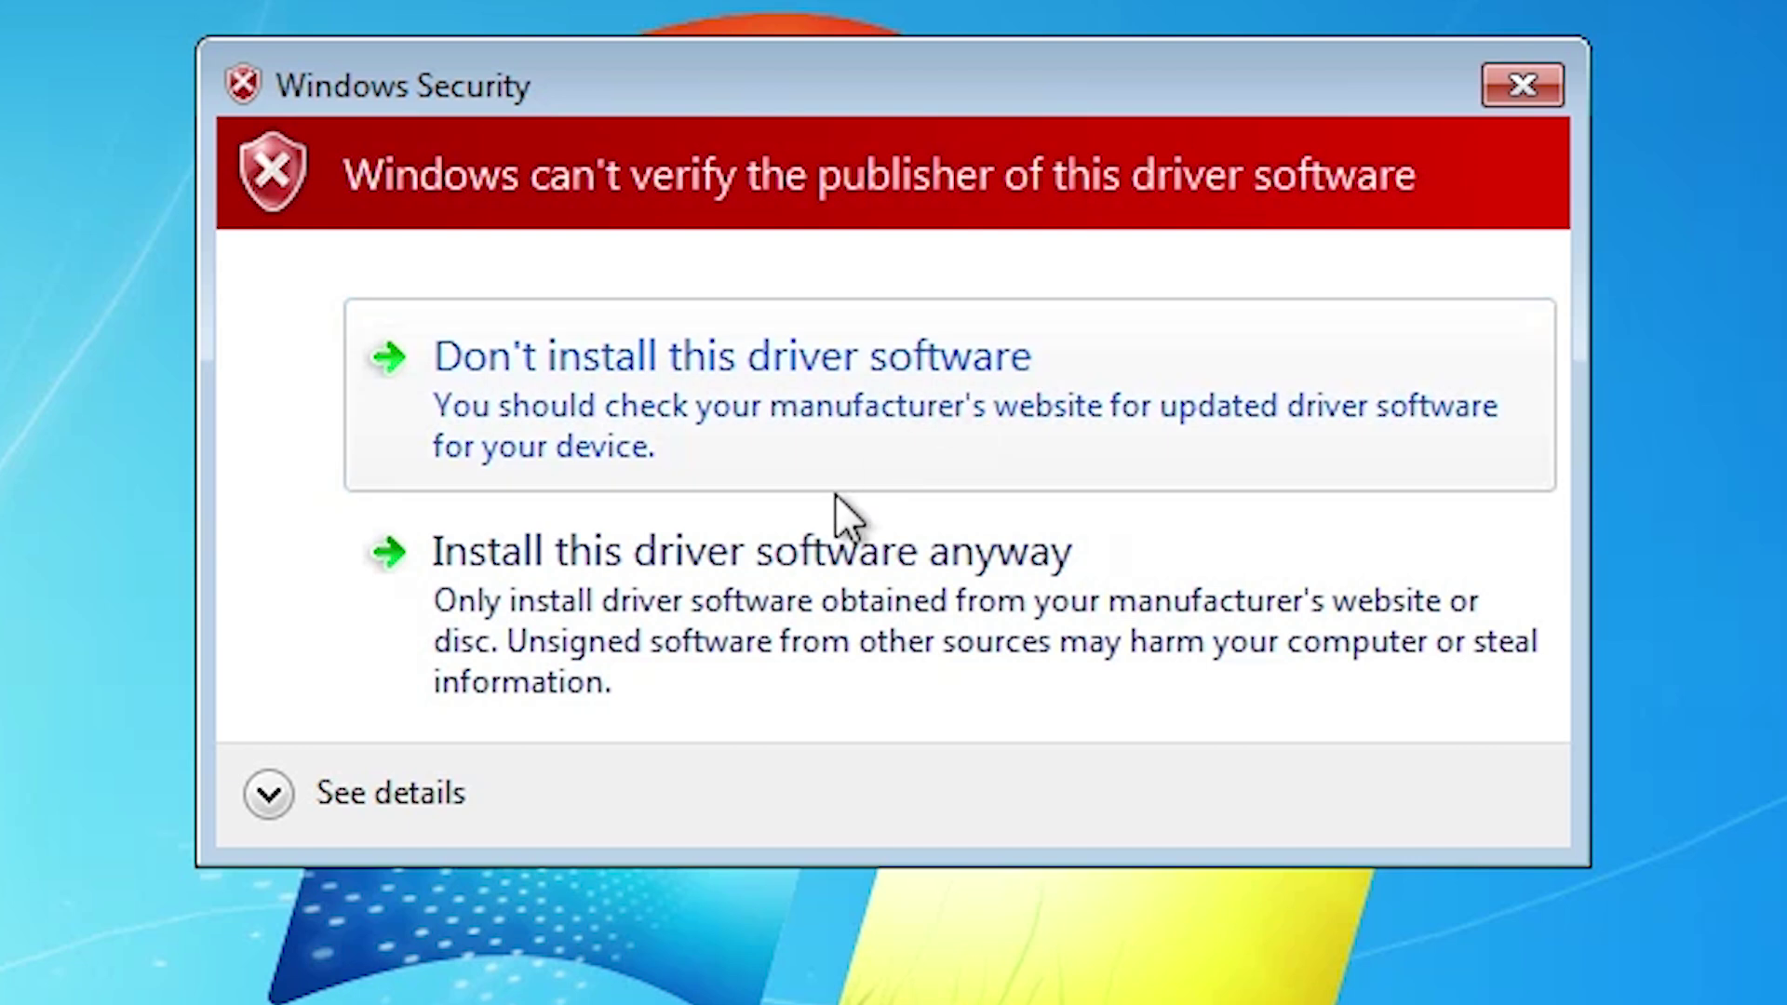
pyautogui.click(693, 601)
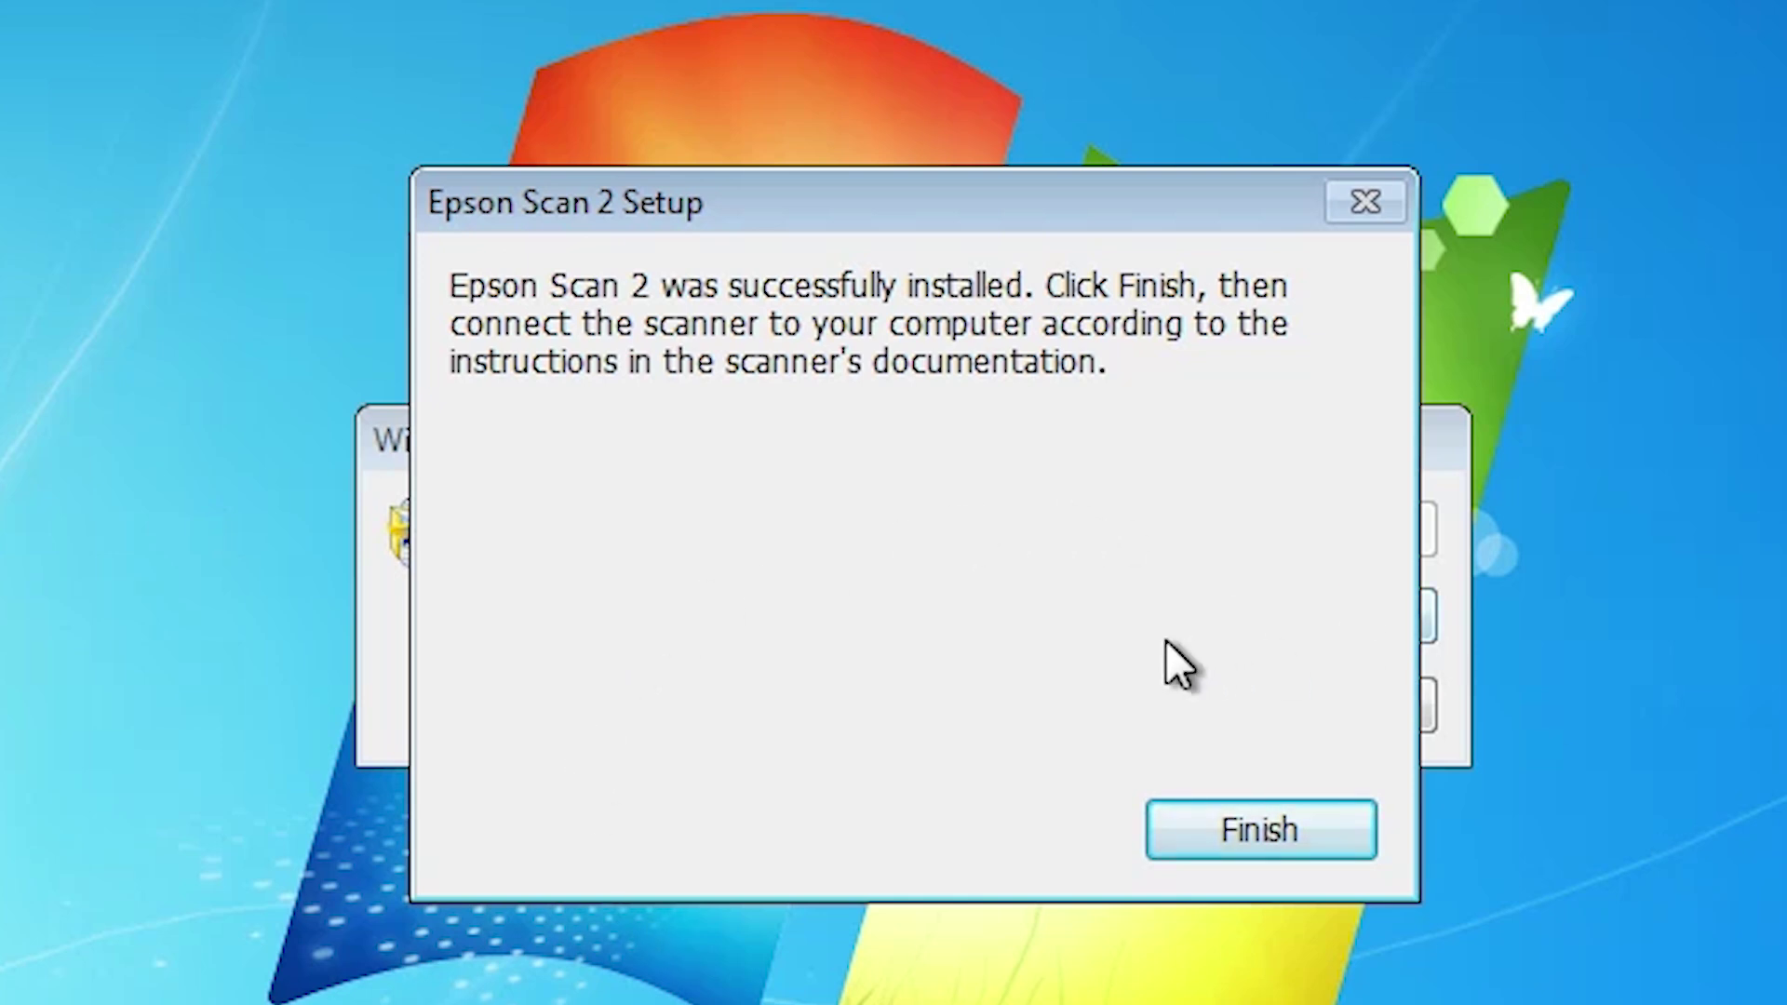
pyautogui.click(1291, 829)
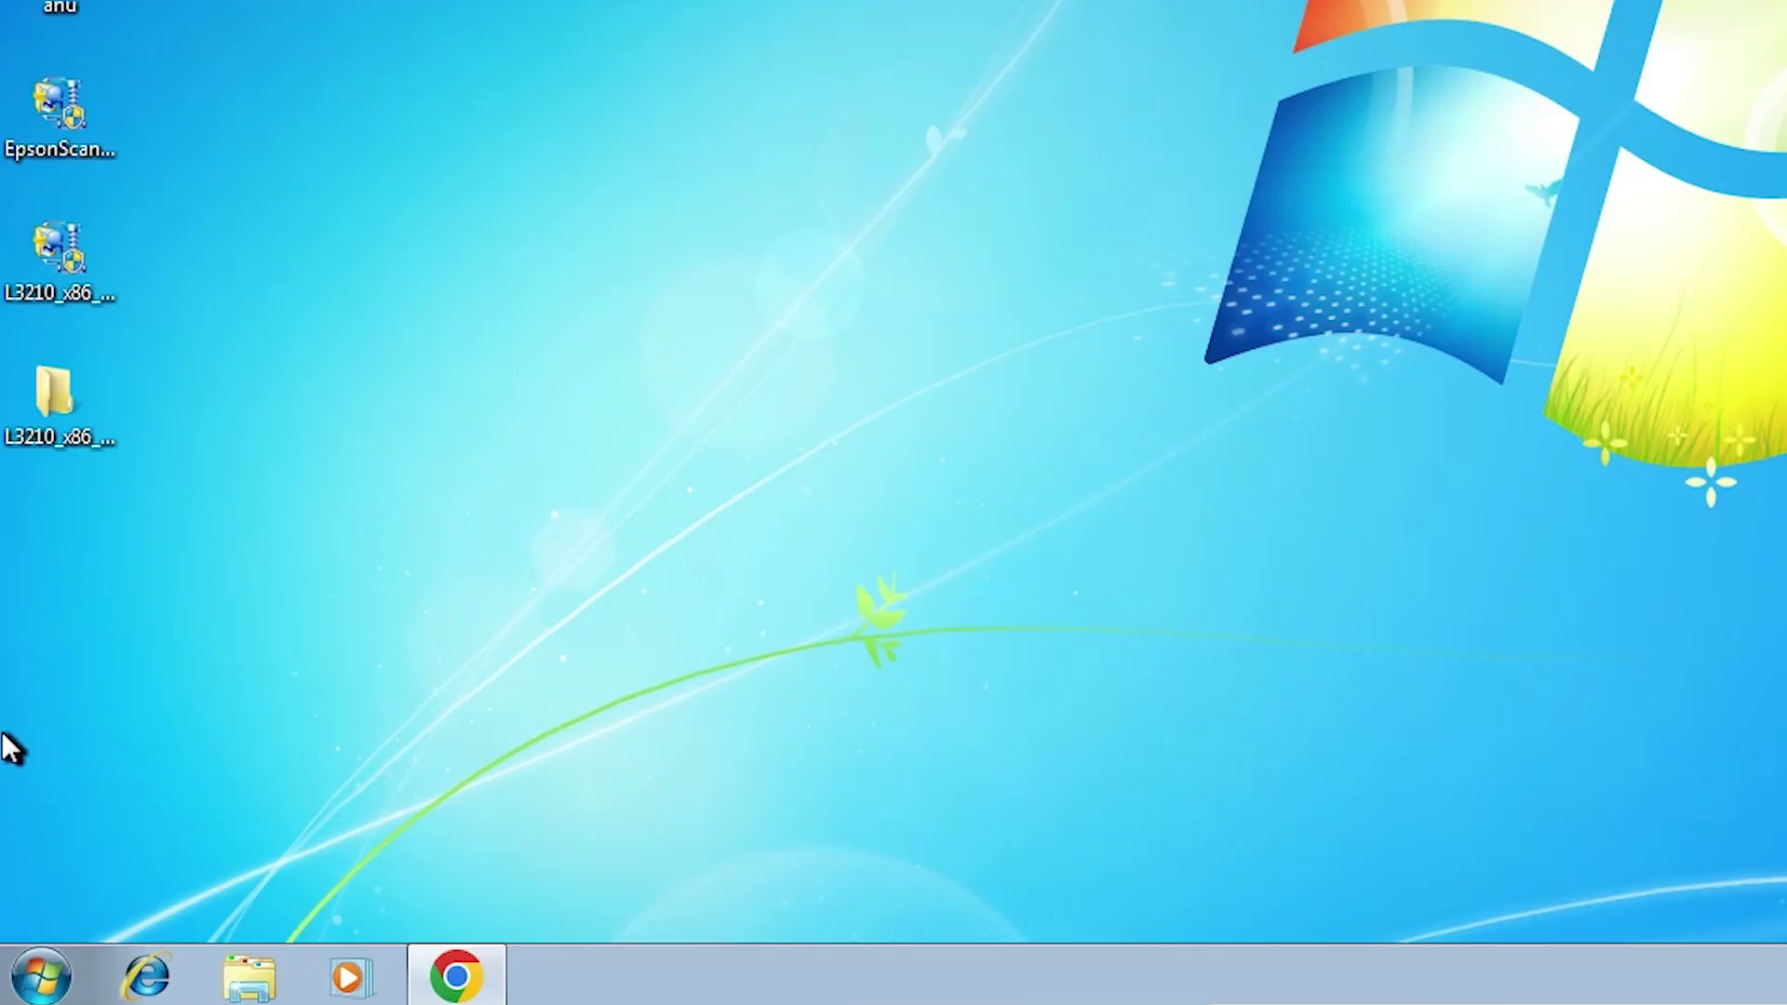
# Go through Start and Control Panel to Devices and Printers and confirm EPSON L3212 shows Ready.
pyautogui.click(40, 973)
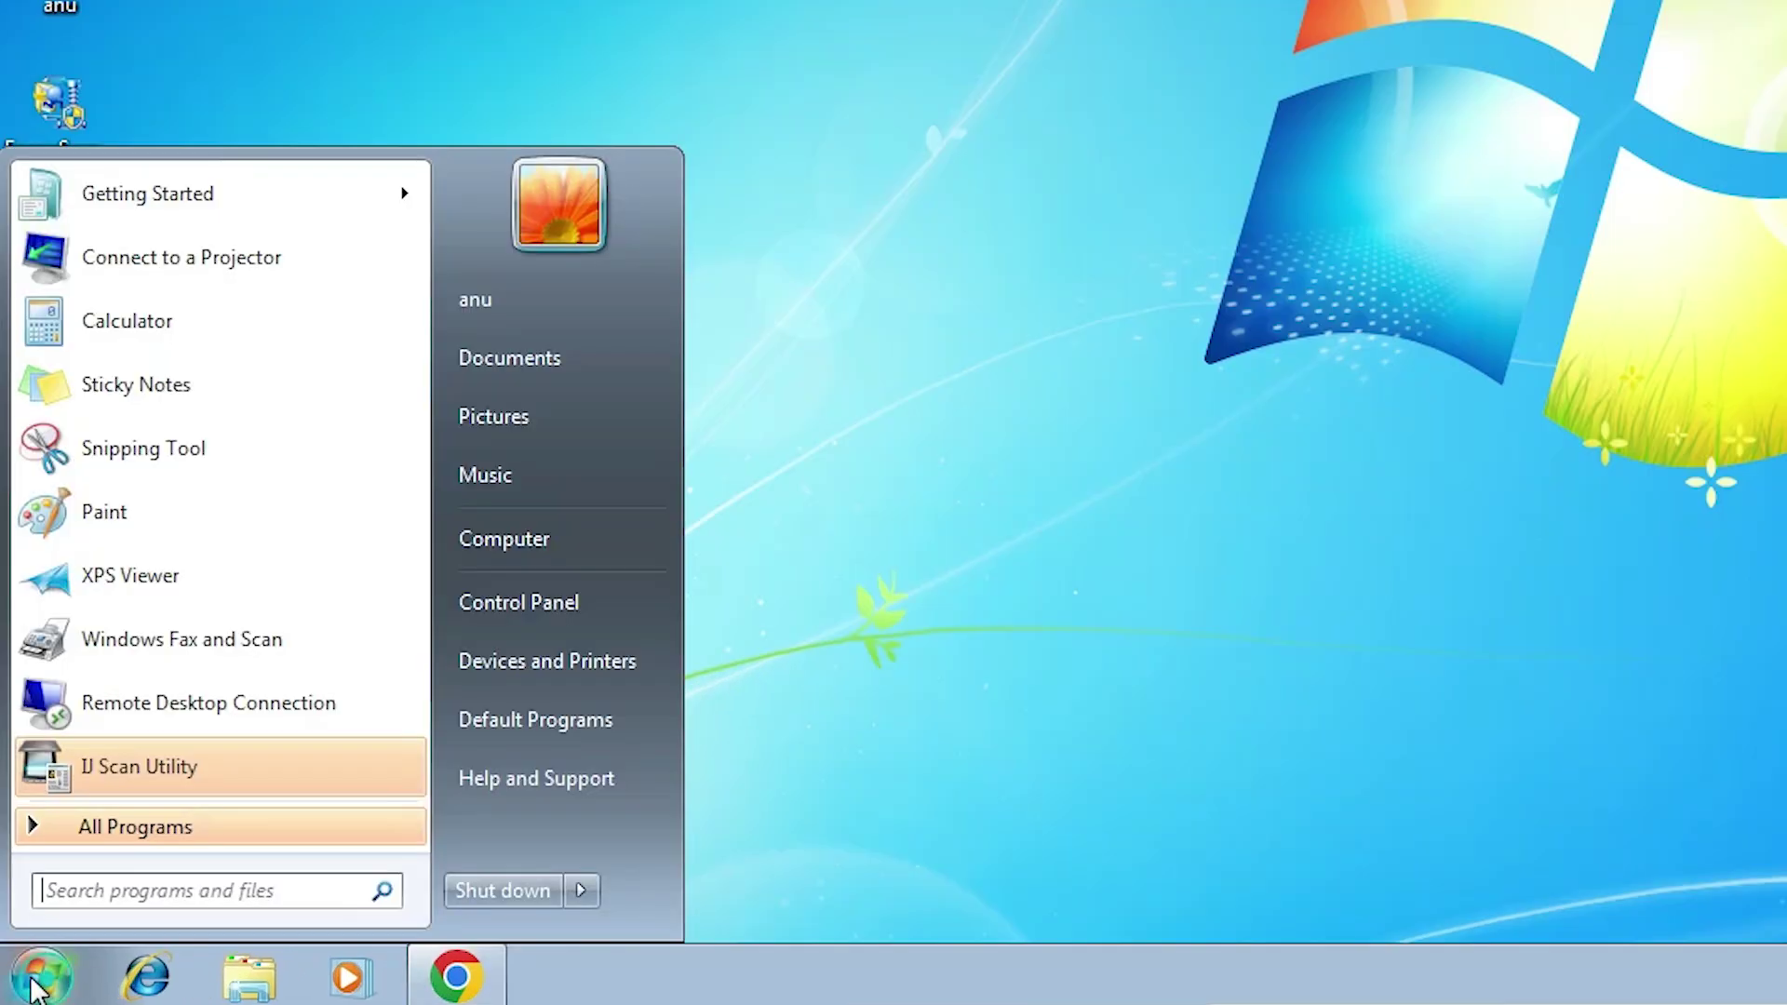
pyautogui.click(537, 619)
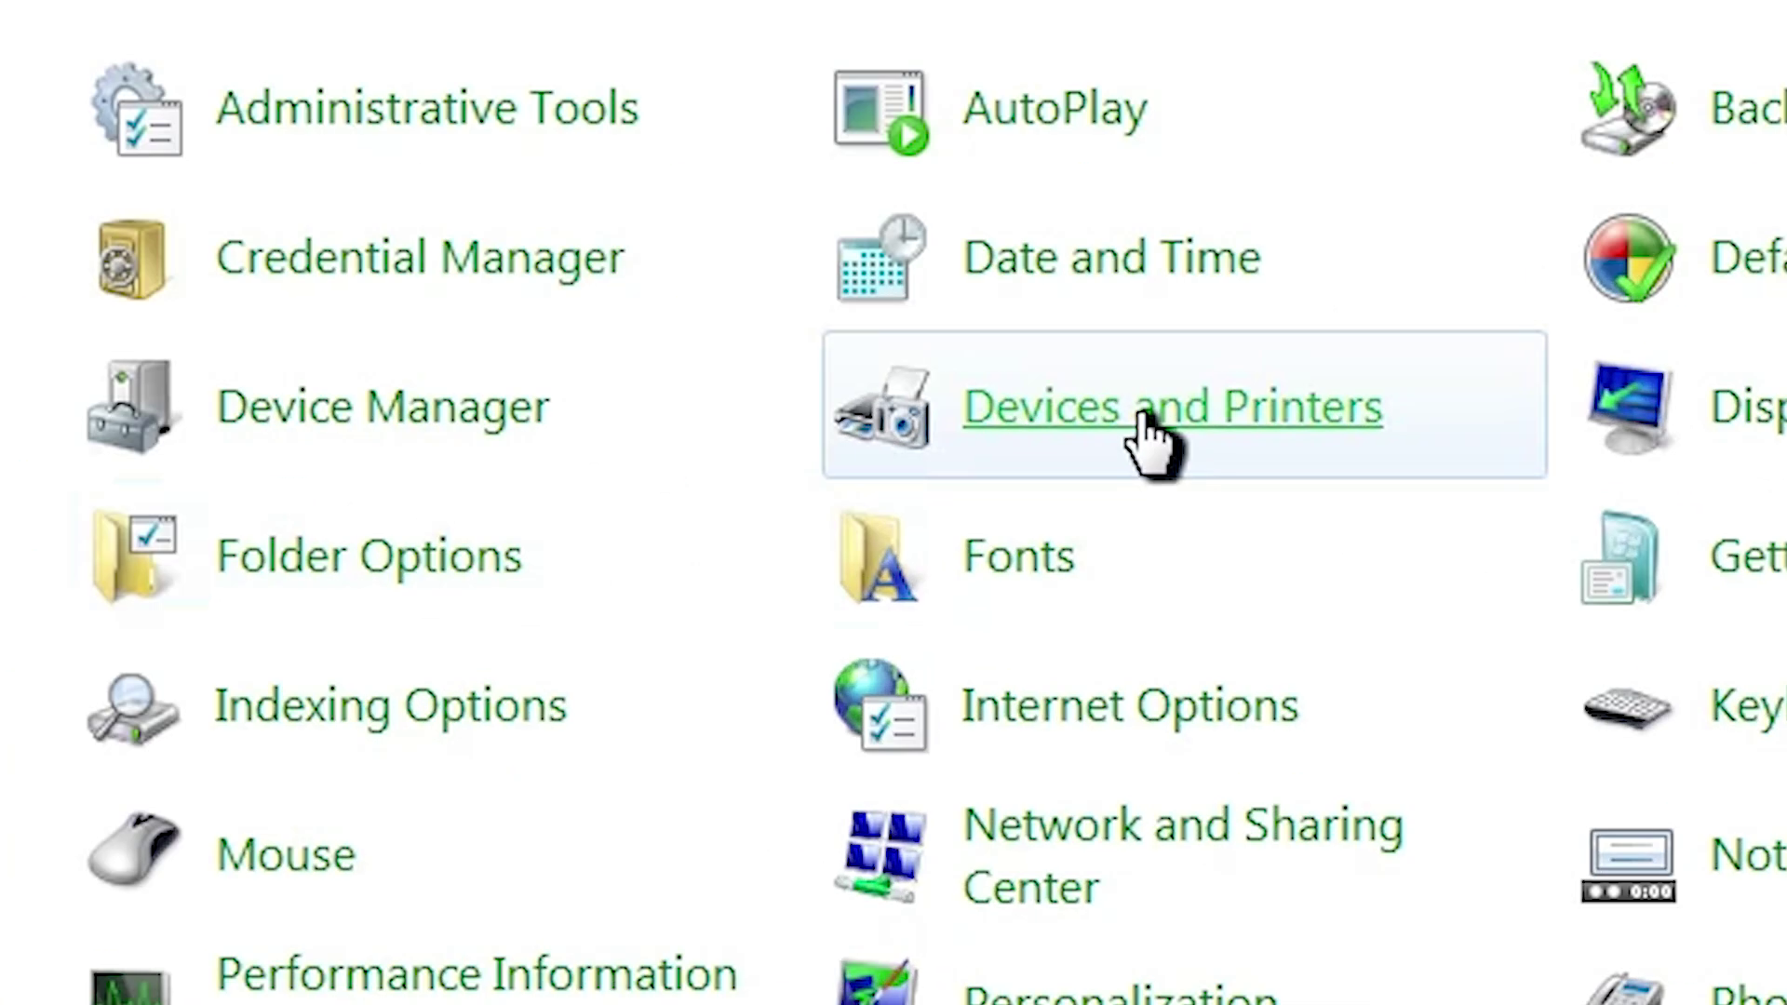
pyautogui.click(1087, 510)
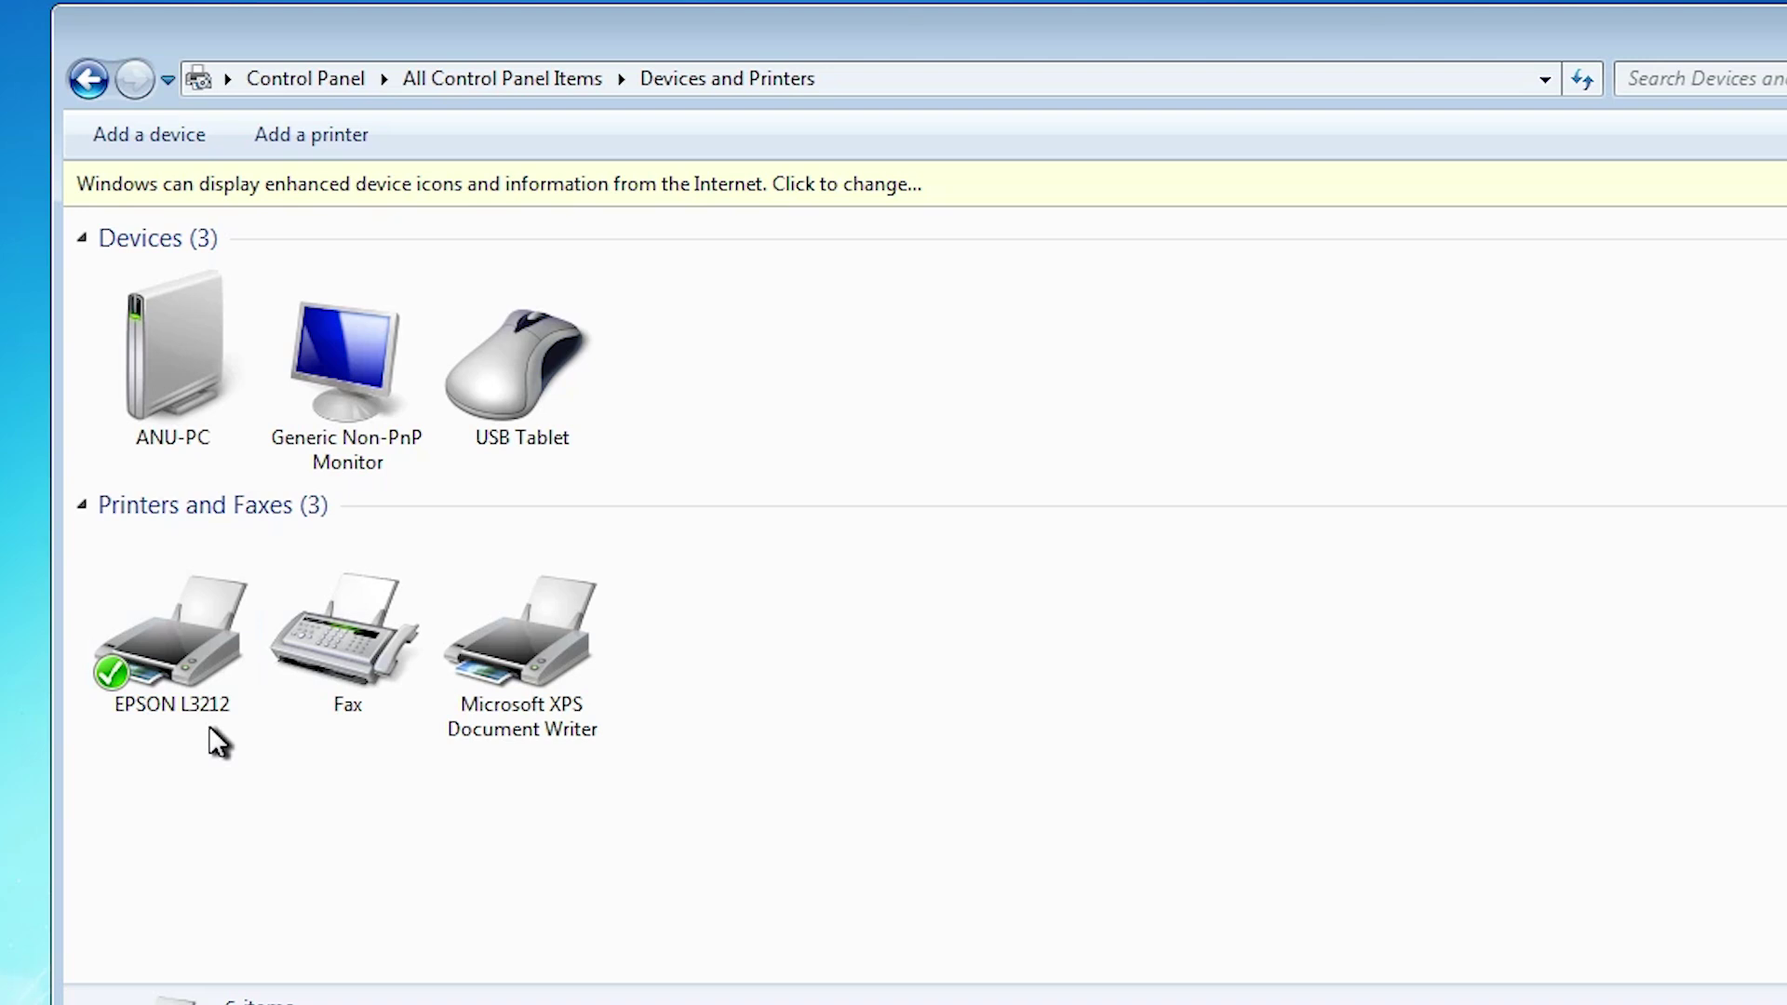
pyautogui.moveTo(231, 716)
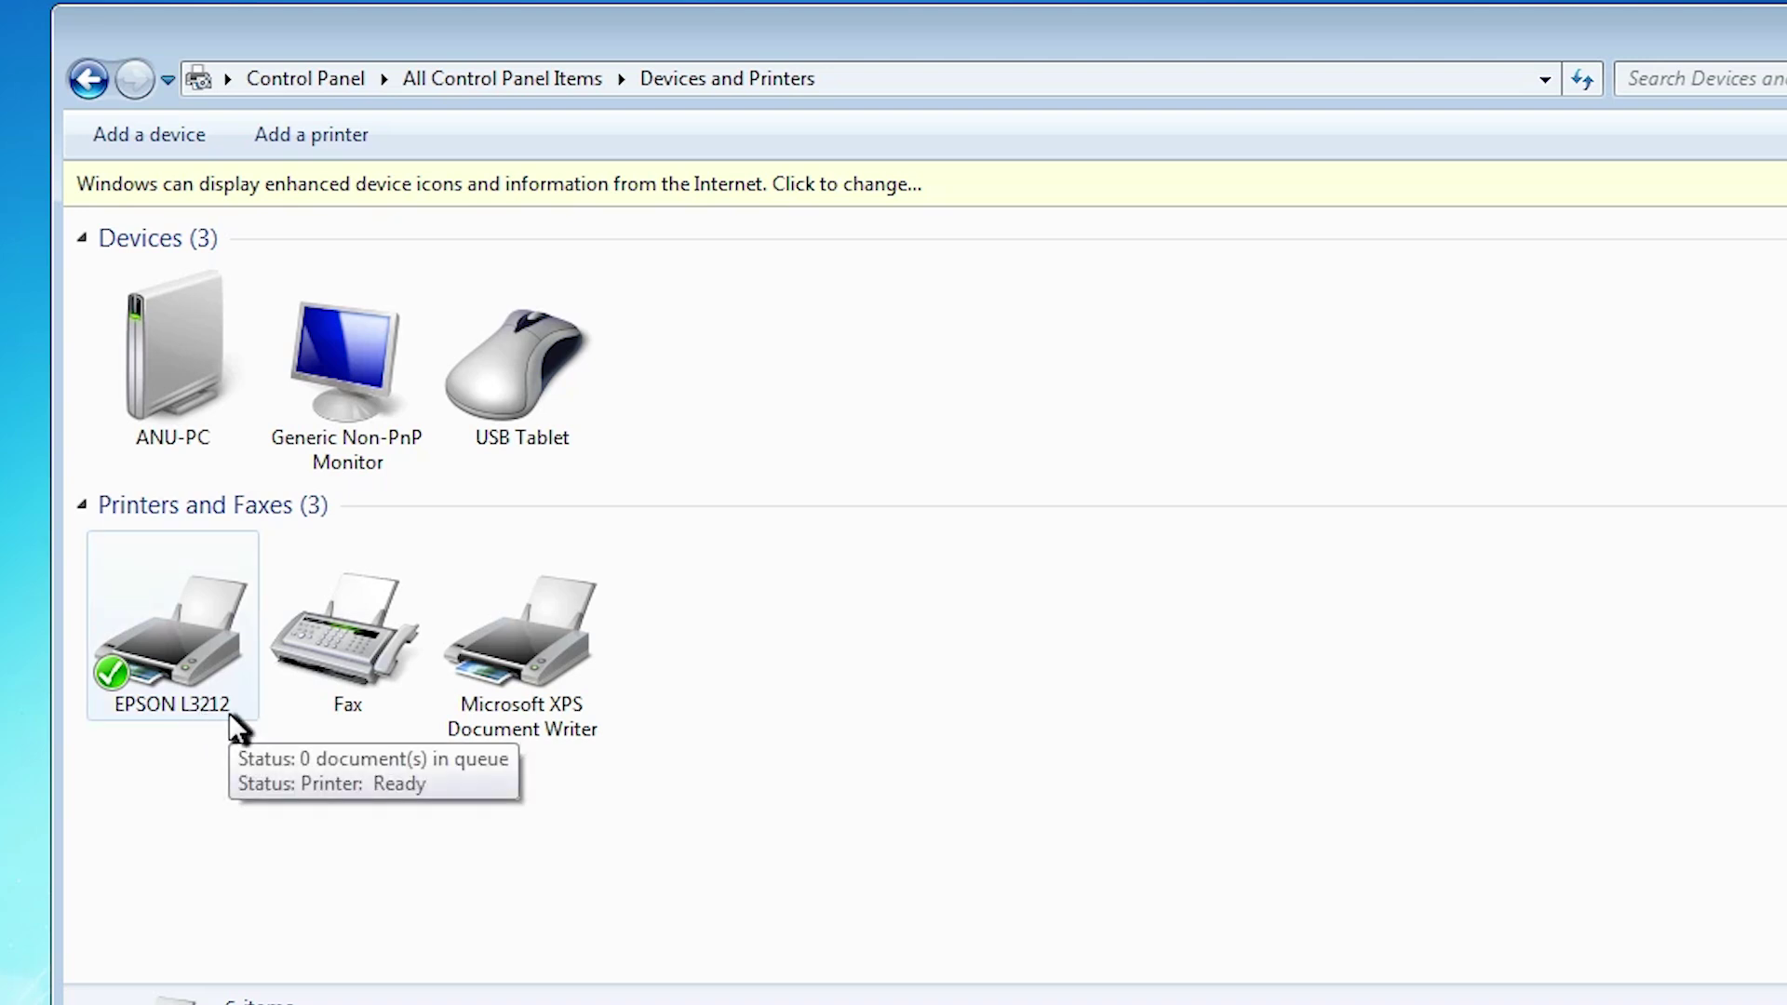